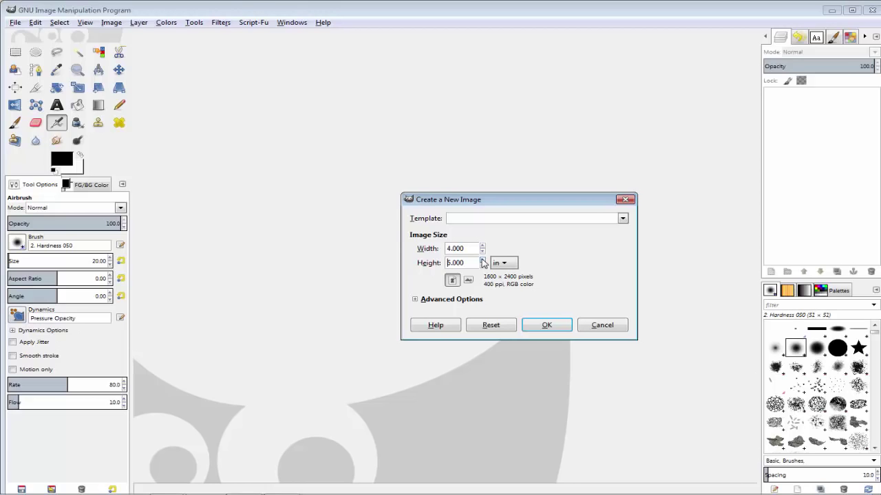
# Create the new 4 × 6 inch image with its fill set to Transparency.
pyautogui.click(426, 302)
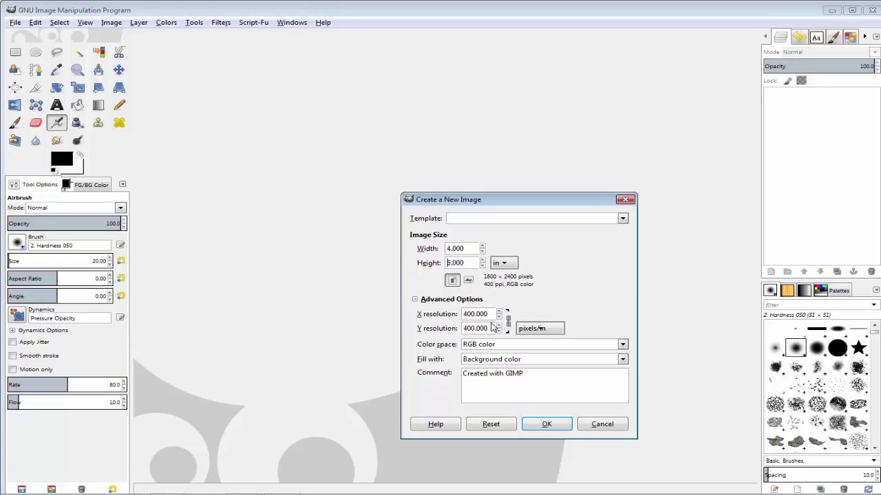
pyautogui.click(623, 360)
pyautogui.click(490, 410)
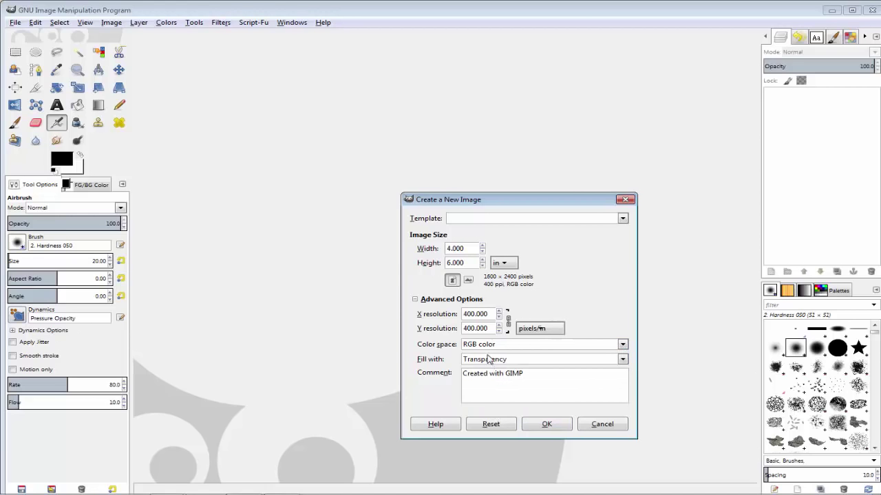
pyautogui.click(546, 425)
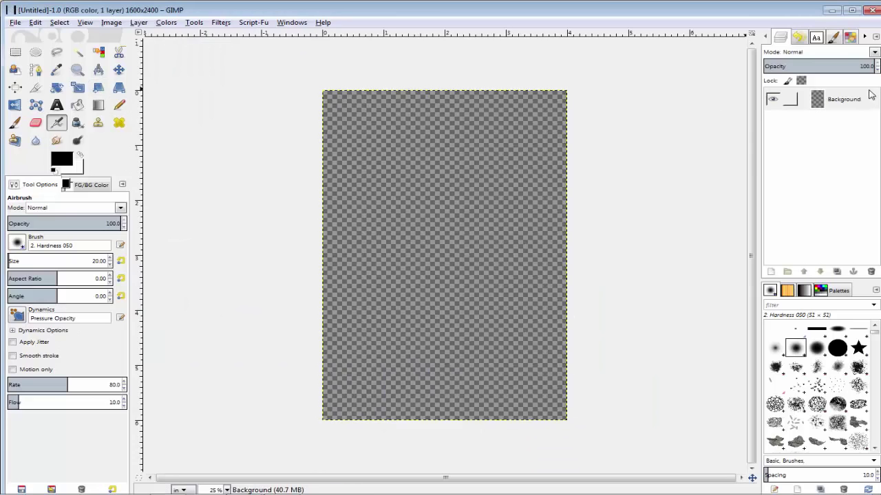
# Add a new transparent layer named Linework above the Background layer.
pyautogui.click(771, 271)
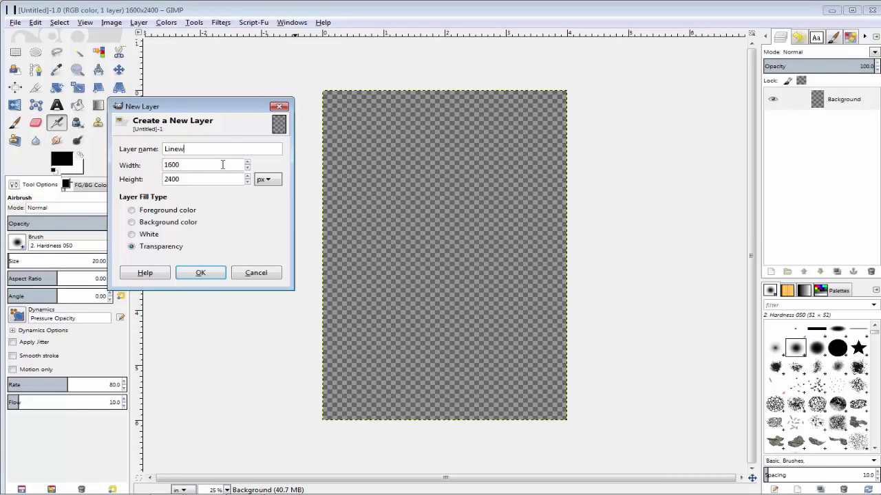
pyautogui.write('Linework')
pyautogui.press('Return')
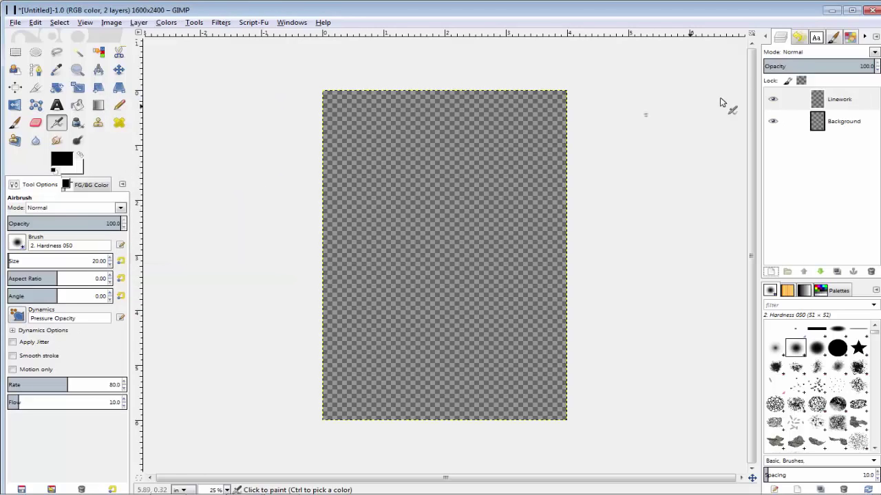
# Switch to the DeviantArt page in Chrome and search the site for "parchment texture".
pyautogui.click(837, 9)
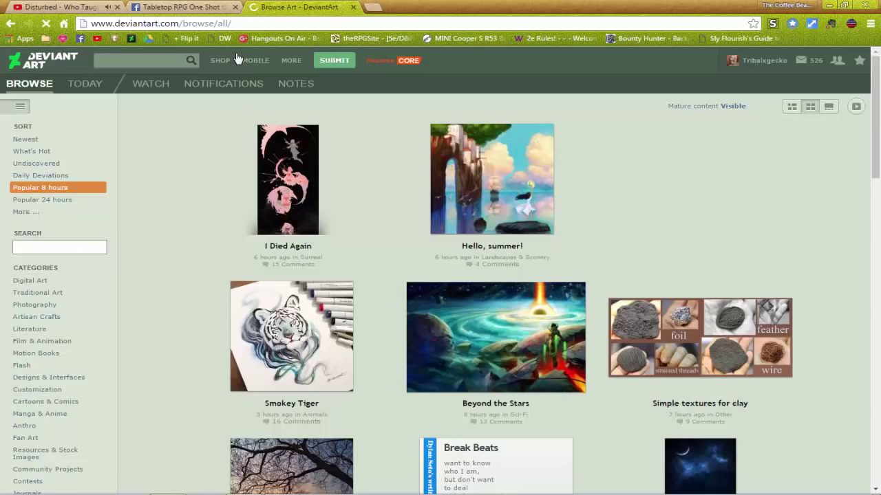
pyautogui.click(171, 58)
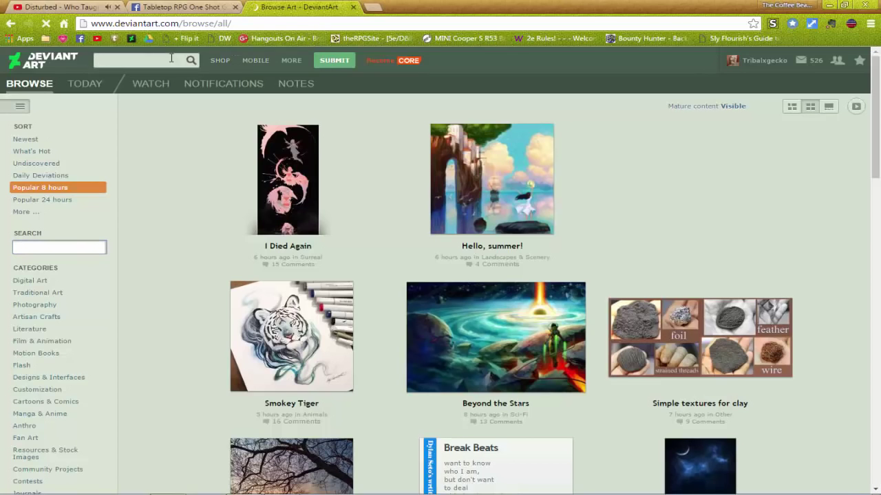
pyautogui.write('parchment')
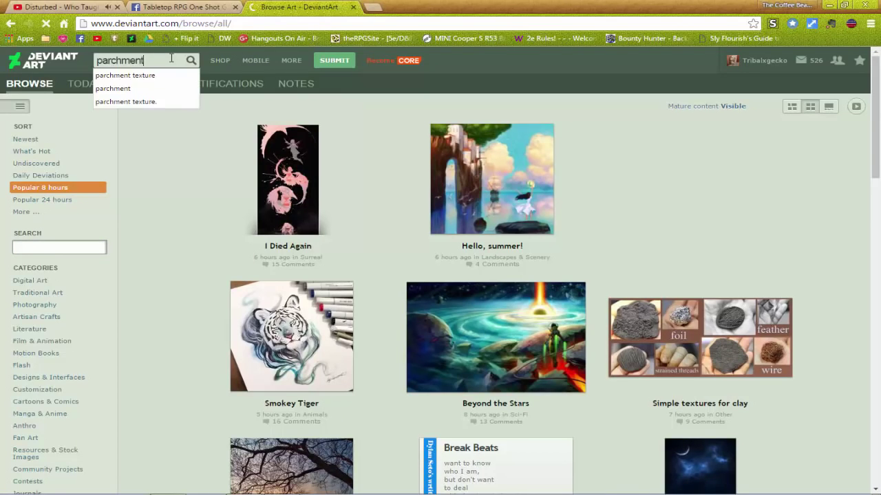
pyautogui.press('Down')
pyautogui.press('Return')
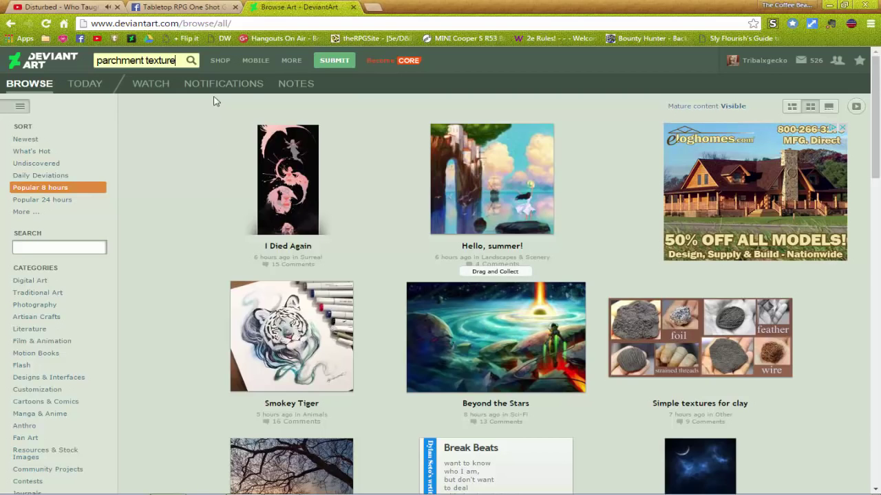
pyautogui.click(194, 63)
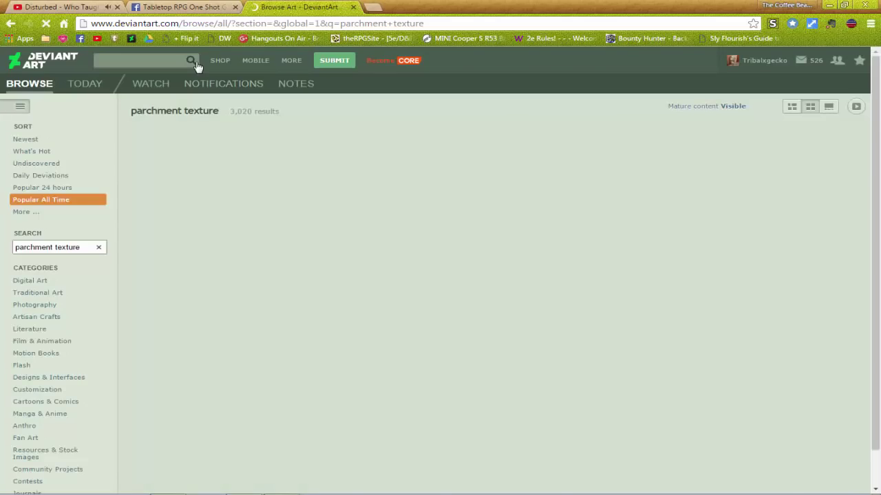
# Load more of the parchment texture results and open the landscape artwork titled "Old paper texture".
pyautogui.scroll(-1, 622, 365)
pyautogui.scroll(-10, 623, 364)
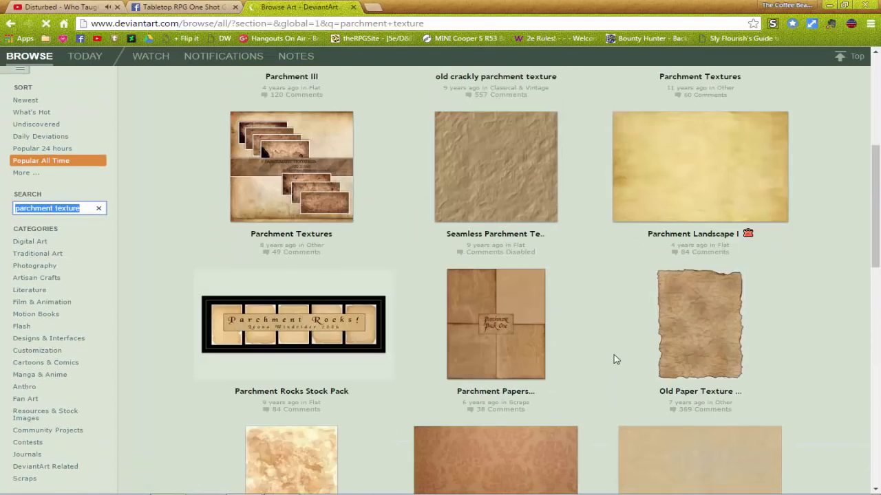
pyautogui.scroll(-6, 608, 357)
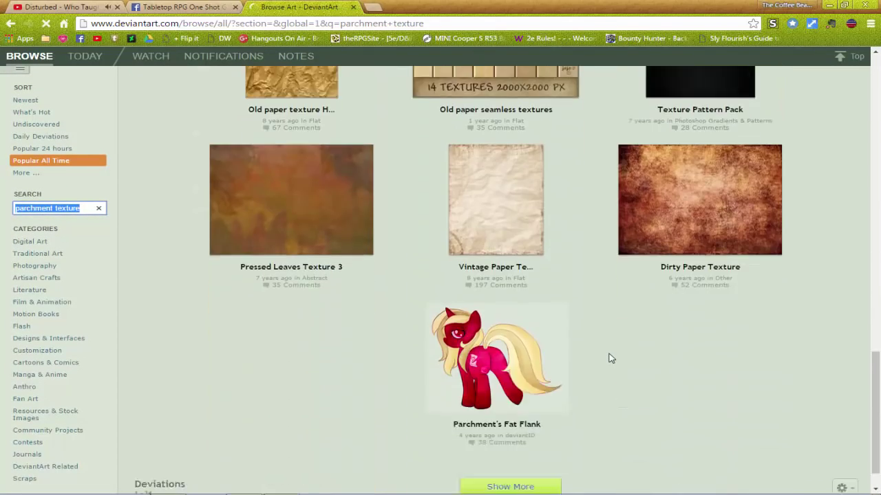
pyautogui.click(510, 448)
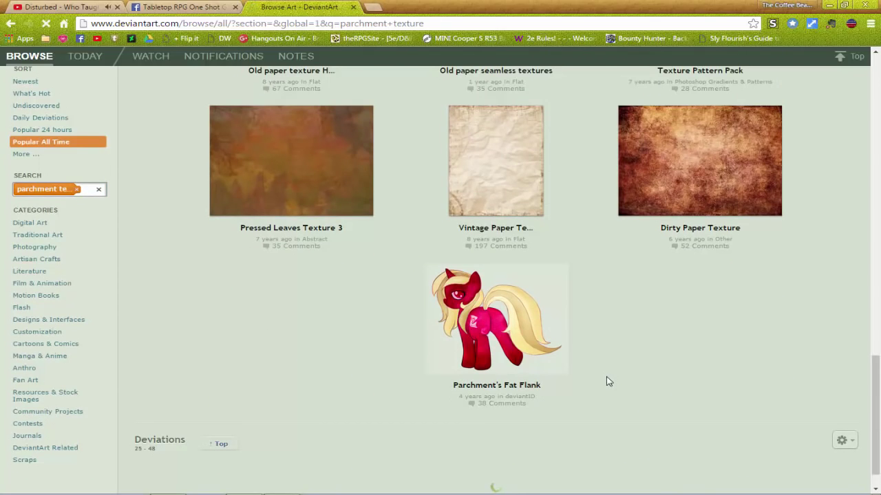
pyautogui.scroll(-9, 608, 381)
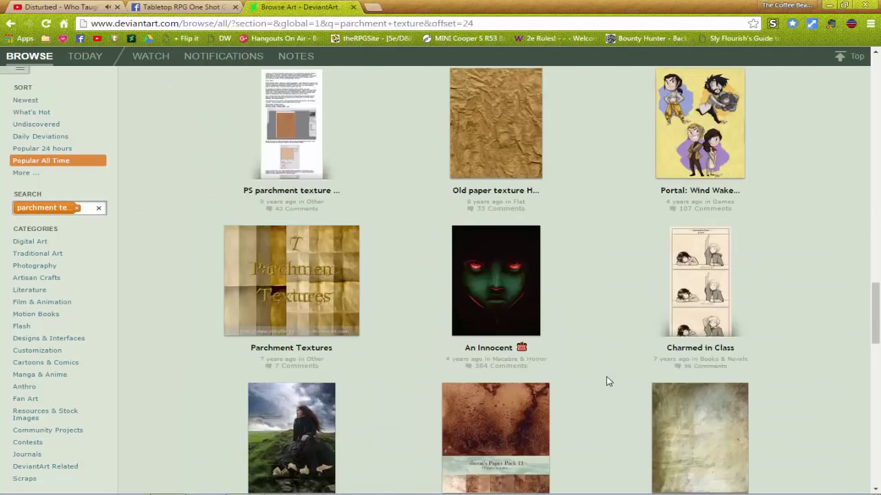
pyautogui.scroll(-7, 608, 381)
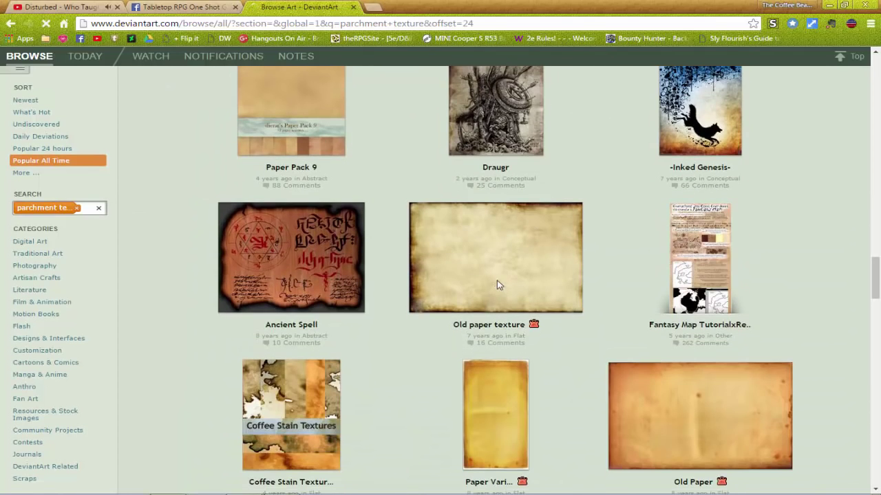
pyautogui.click(499, 285)
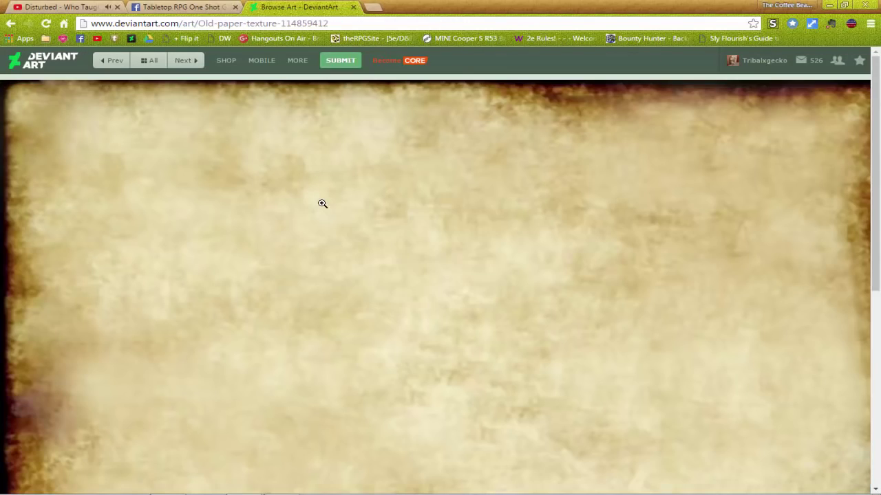
# Copy the old paper texture image and paste it into the GIMP image as a new layer.
pyautogui.rightClick(322, 204)
pyautogui.click(359, 239)
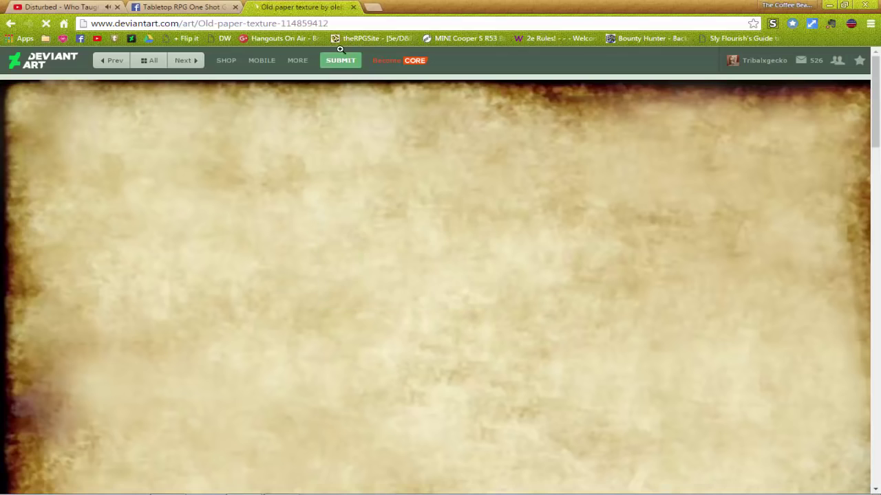
pyautogui.click(168, 485)
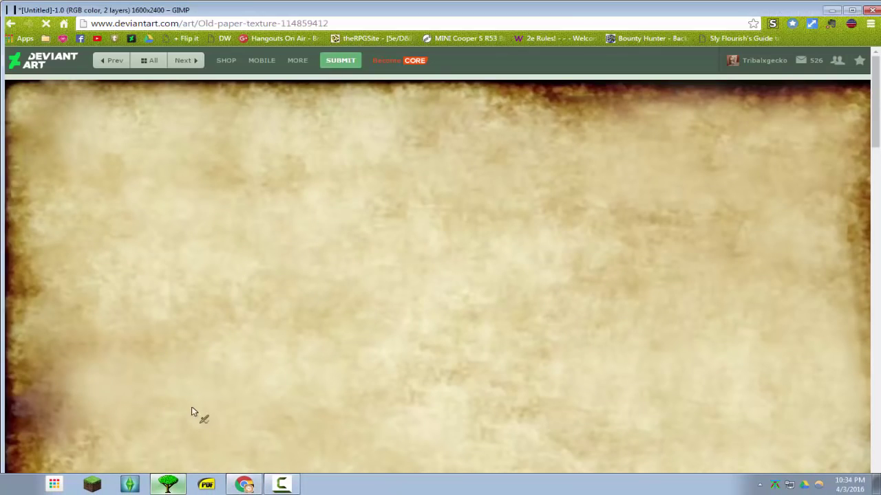
pyautogui.rightClick(356, 196)
pyautogui.moveTo(378, 216)
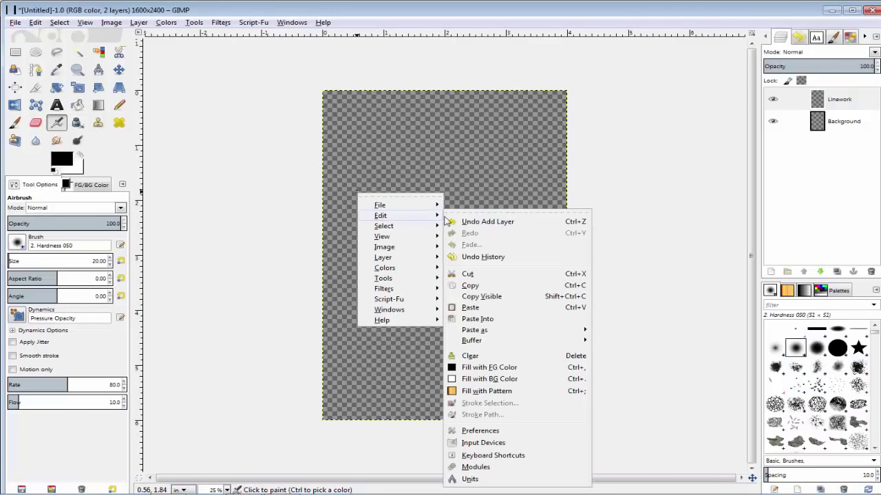
pyautogui.moveTo(526, 333)
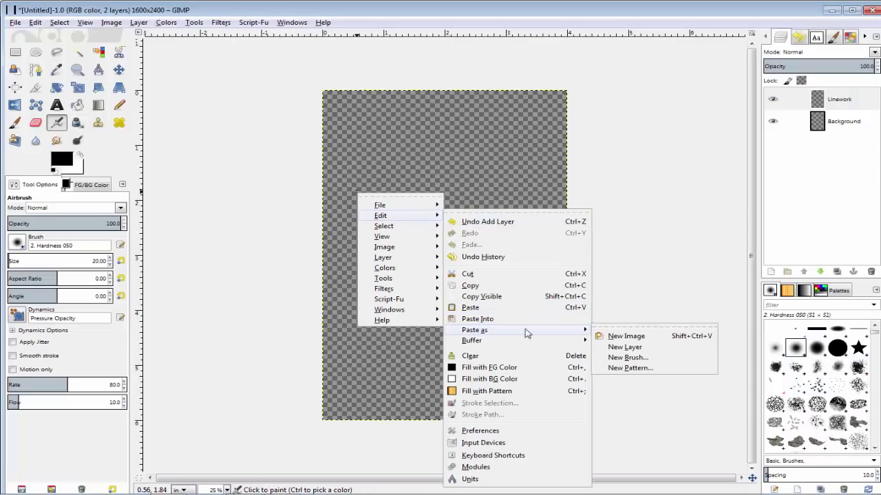
pyautogui.click(624, 348)
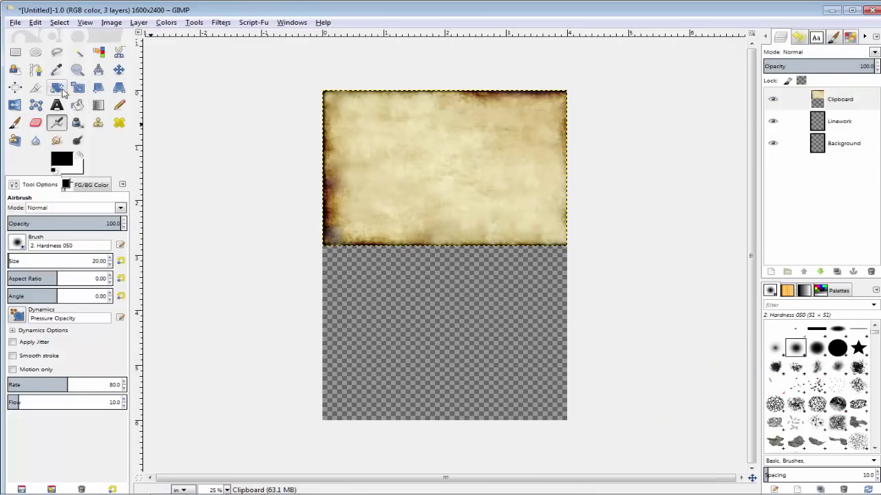
# Rotate the pasted paper texture layer 90° clockwise.
pyautogui.click(845, 101)
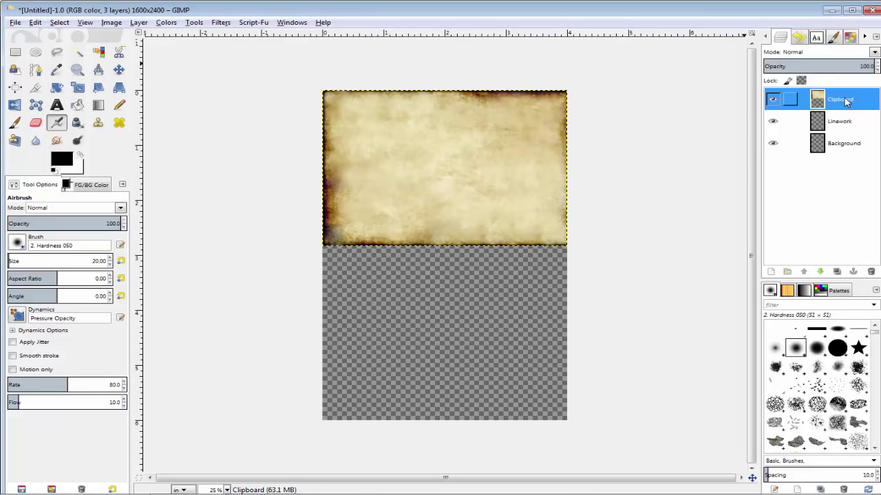
pyautogui.click(138, 22)
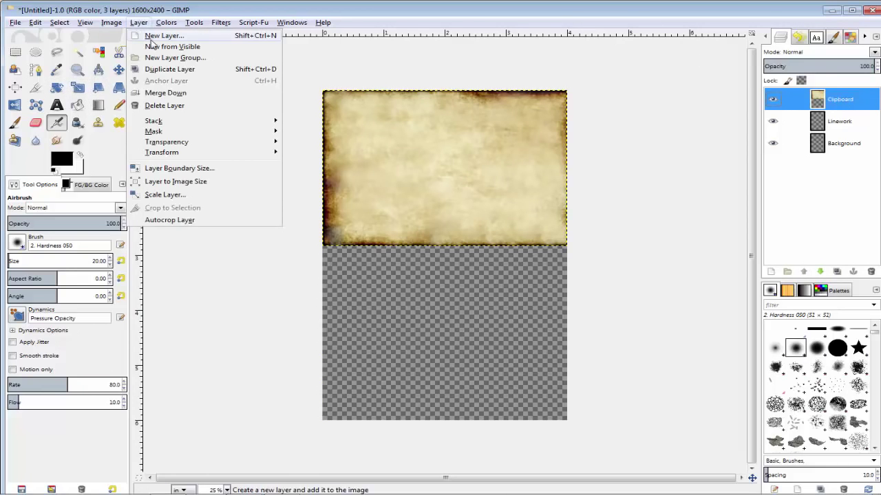
pyautogui.moveTo(176, 154)
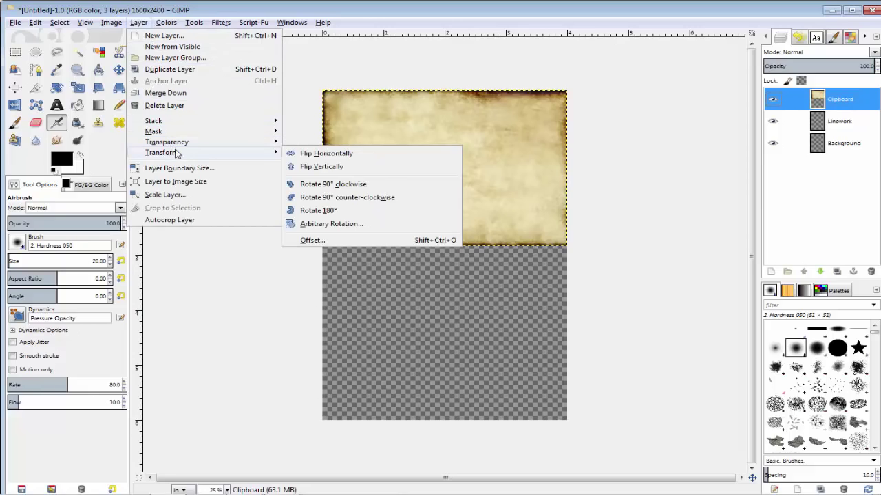
pyautogui.click(315, 185)
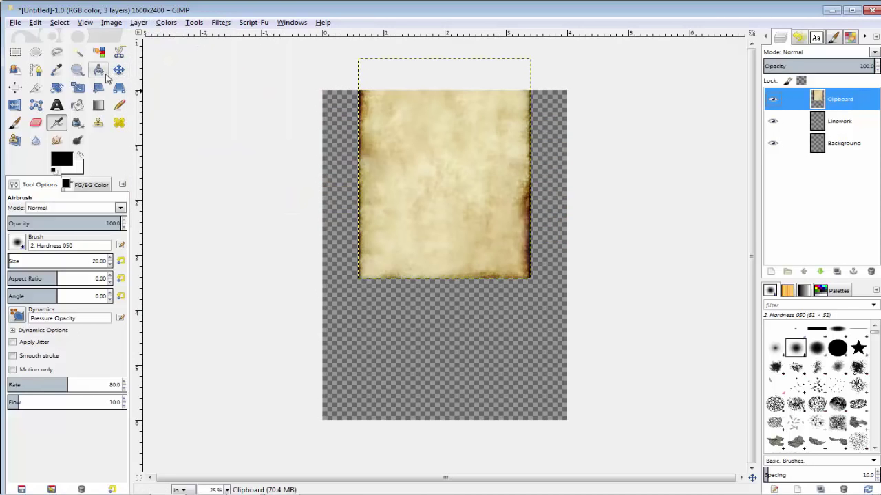
# Scale the paper texture layer to about 4.66 × 6.59 in so it extends past the canvas sides.
pyautogui.click(78, 90)
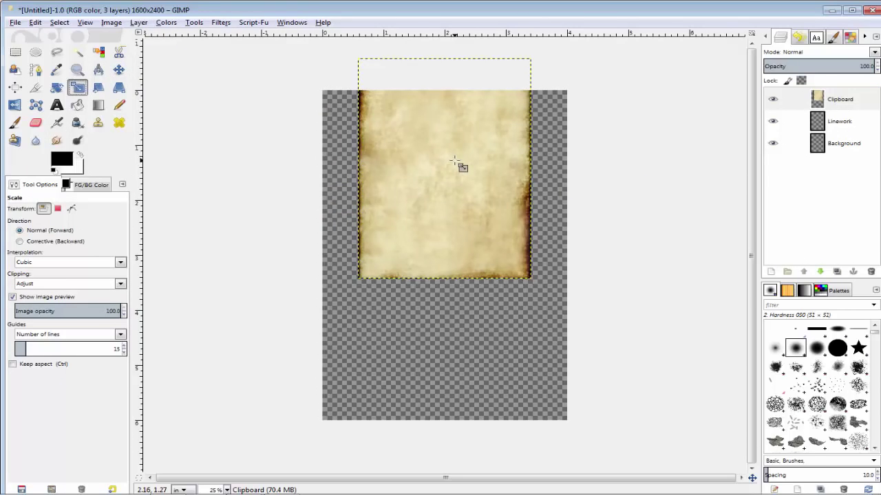
pyautogui.click(461, 165)
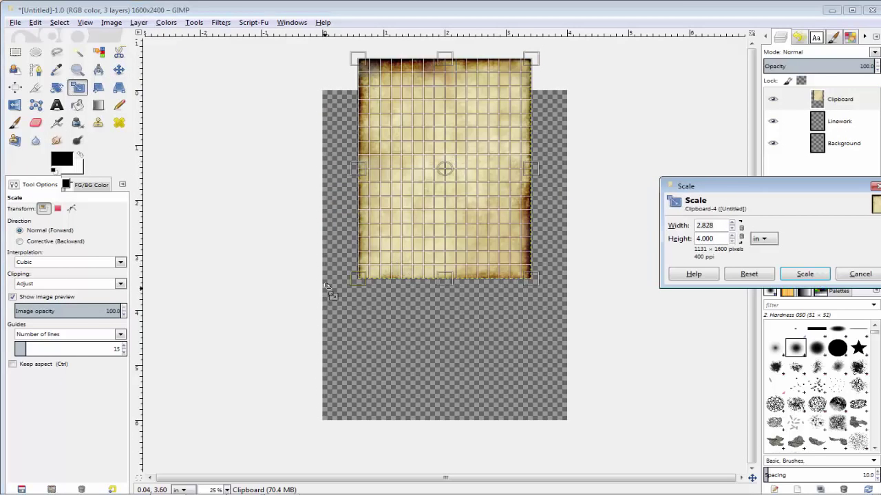
pyautogui.moveTo(359, 277); pyautogui.dragTo(318, 349)
pyautogui.moveTo(530, 348); pyautogui.dragTo(584, 417)
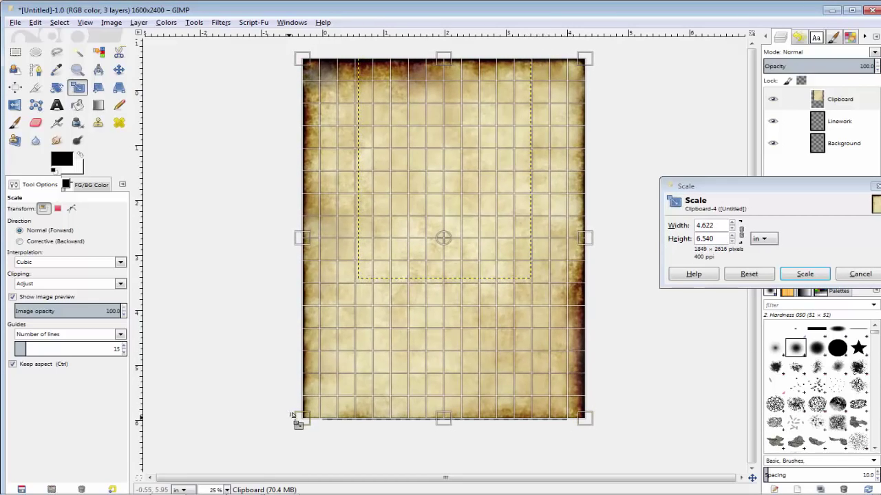
pyautogui.moveTo(301, 419); pyautogui.dragTo(297, 421)
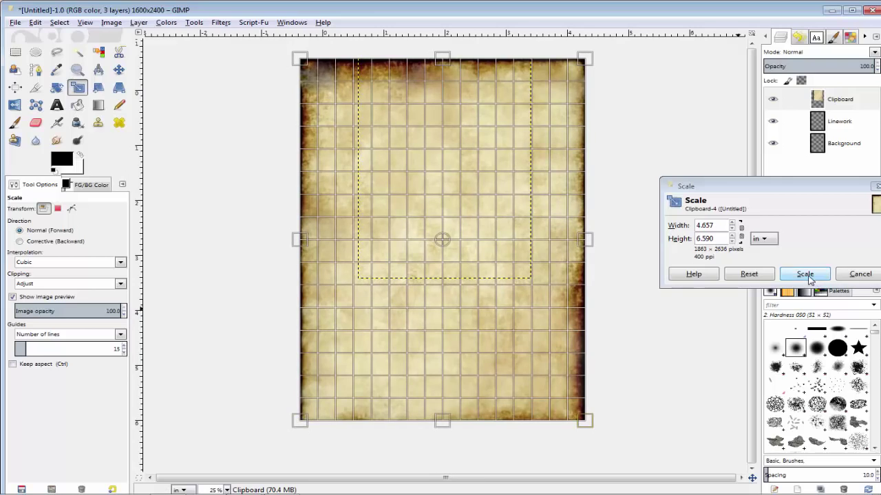
pyautogui.click(805, 274)
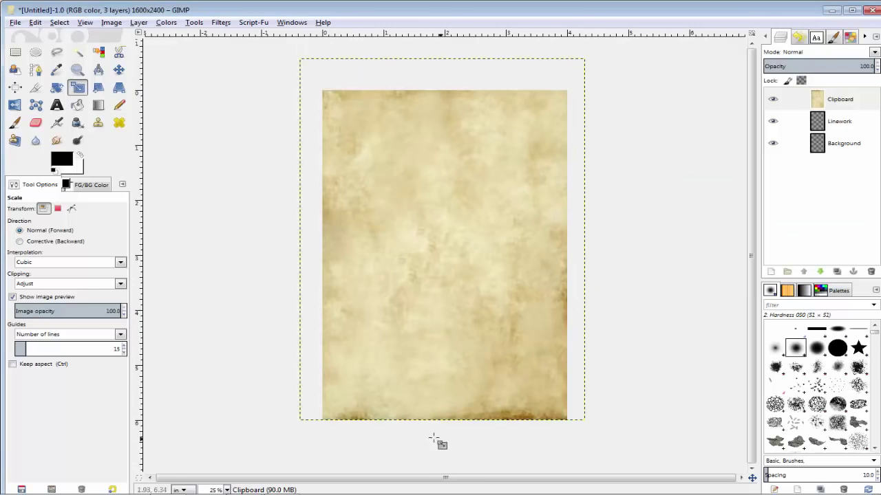
# Rescale the paper texture layer vertically to about 6.45 in high, extending slightly beyond both the upper and lower canvas edges.
pyautogui.click(464, 385)
pyautogui.moveTo(446, 422); pyautogui.dragTo(448, 432)
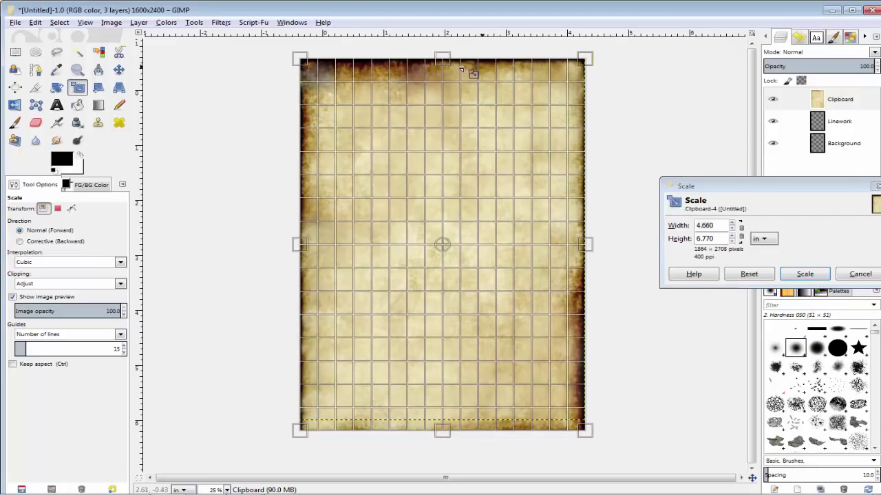
pyautogui.moveTo(445, 62)
pyautogui.mouseDown()
pyautogui.moveTo(445, 116)
pyautogui.moveTo(439, 70)
pyautogui.mouseUp()
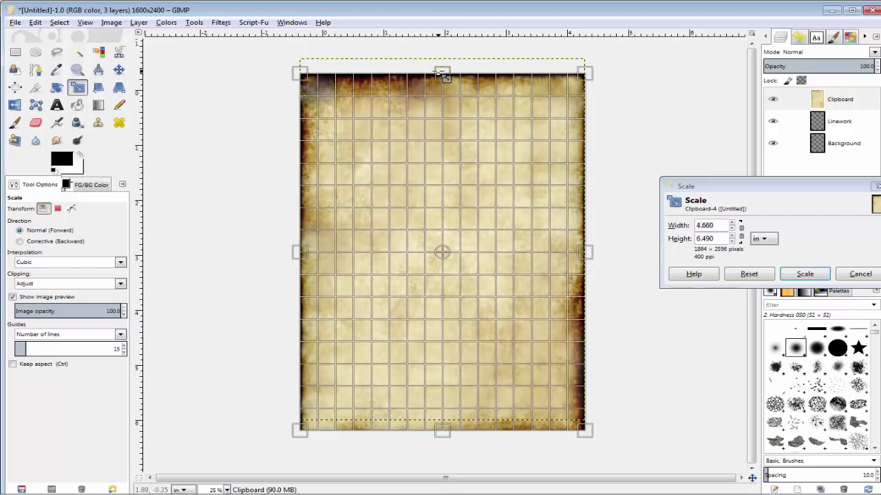
pyautogui.moveTo(449, 430); pyautogui.dragTo(448, 428)
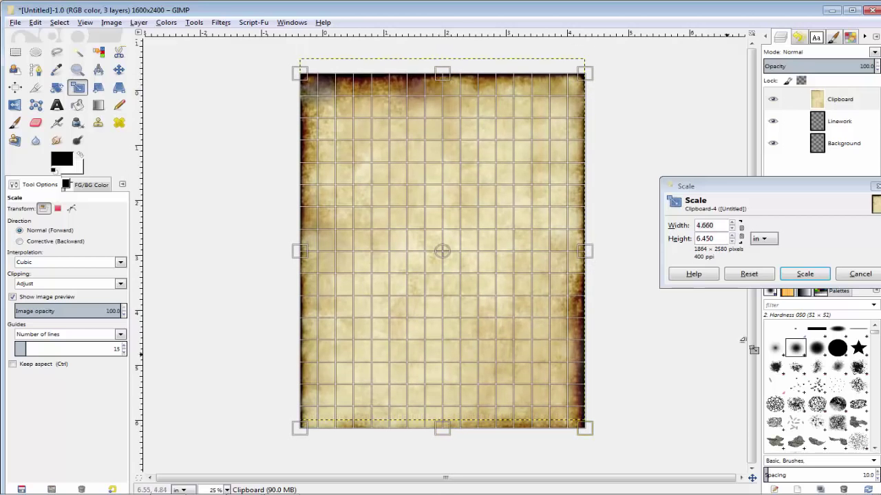
pyautogui.click(805, 275)
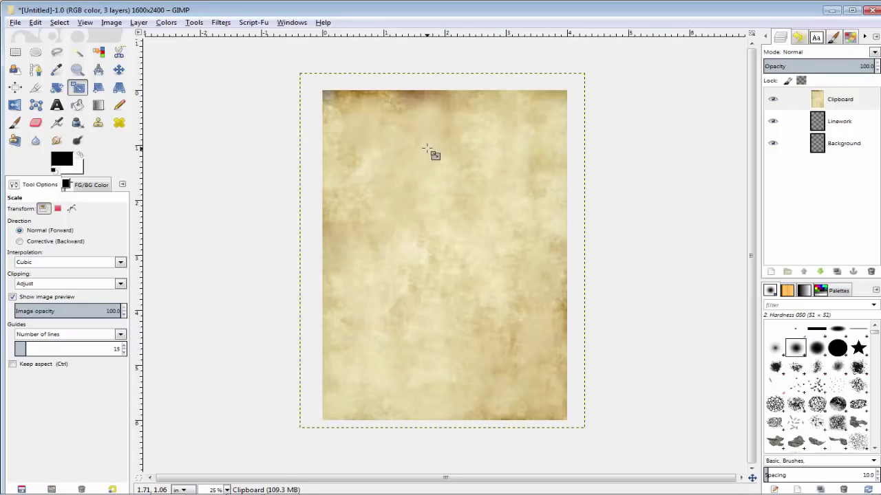
# Scale the paper texture layer to about 4.68 × 6.61 in, extending it further beyond the canvas's upper edge.
pyautogui.click(442, 73)
pyautogui.moveTo(442, 74); pyautogui.dragTo(443, 62)
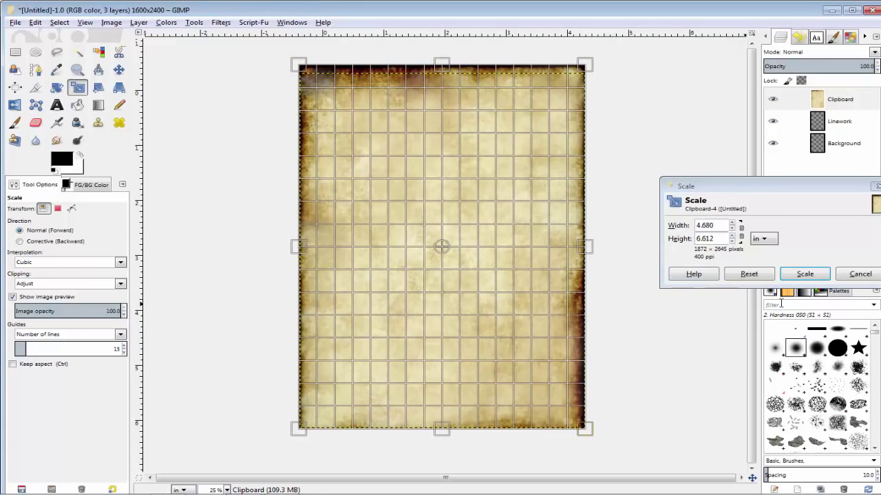
pyautogui.click(798, 275)
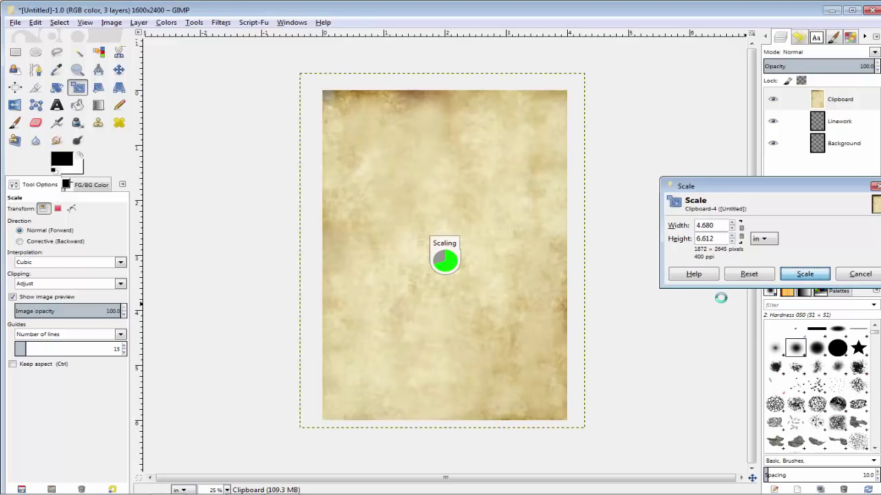
# Trim the paper texture layer to the image size and move it to the bottom of the layer stack.
pyautogui.rightClick(832, 100)
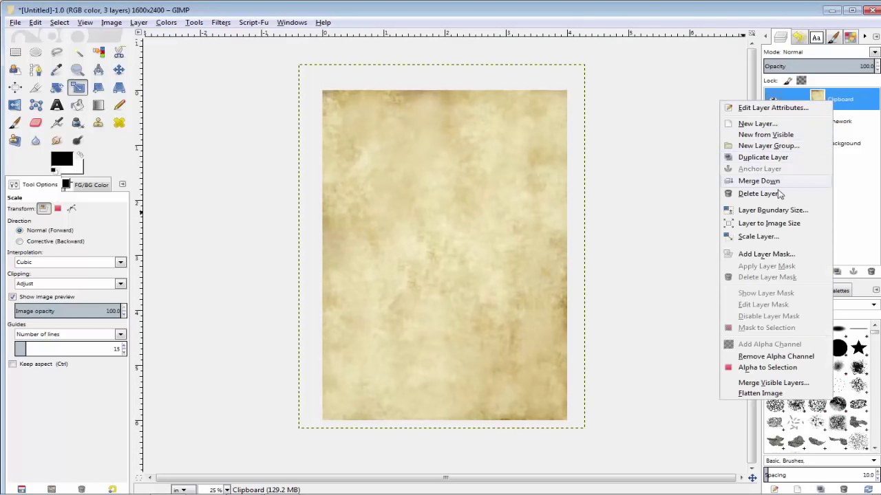
pyautogui.click(773, 212)
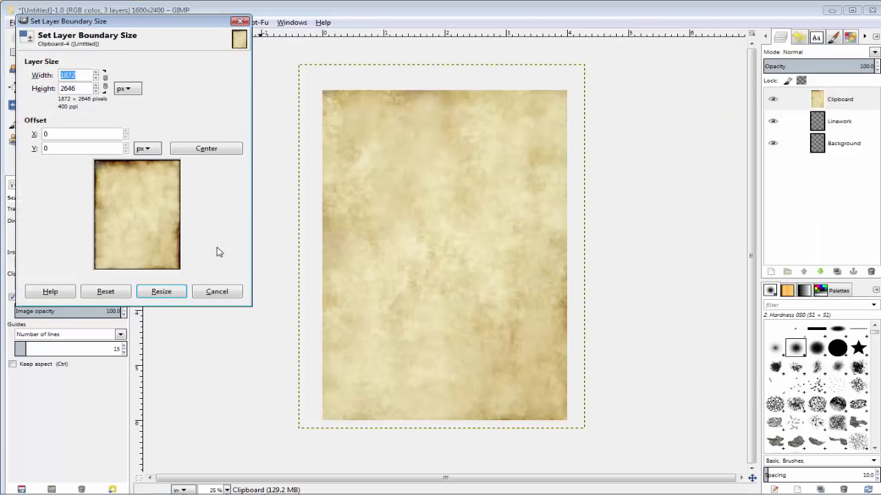
pyautogui.click(224, 294)
pyautogui.rightClick(845, 103)
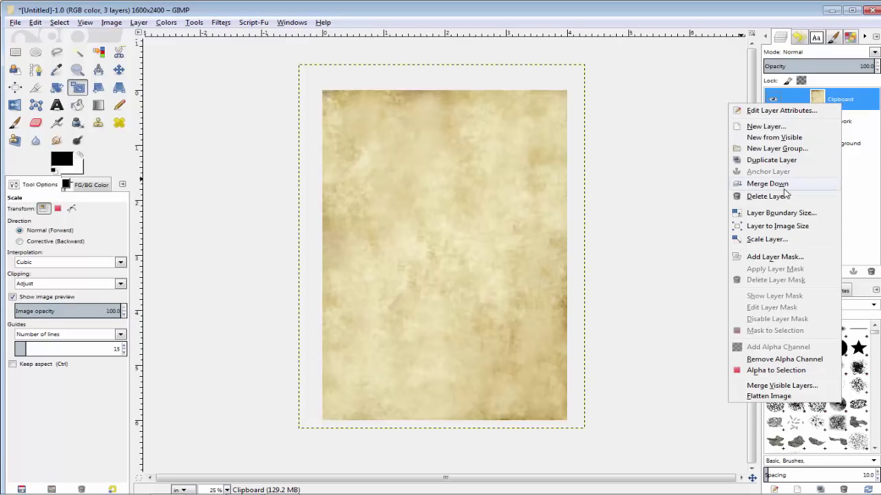
pyautogui.click(782, 227)
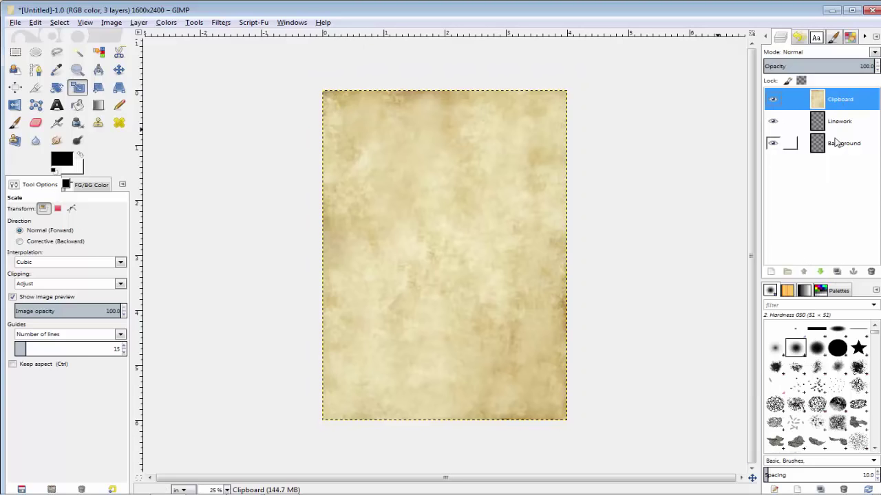
pyautogui.moveTo(829, 100); pyautogui.dragTo(836, 162)
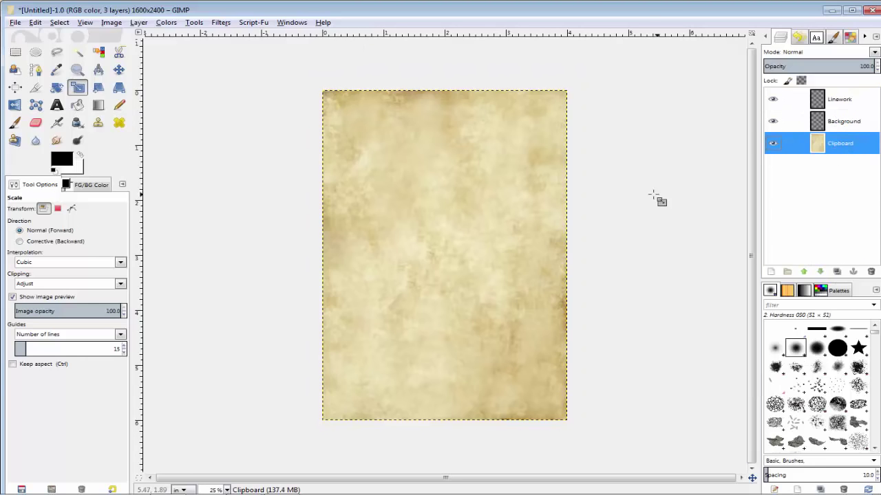
# Hide the paper texture layer and add a new layer named White directly above it.
pyautogui.click(773, 143)
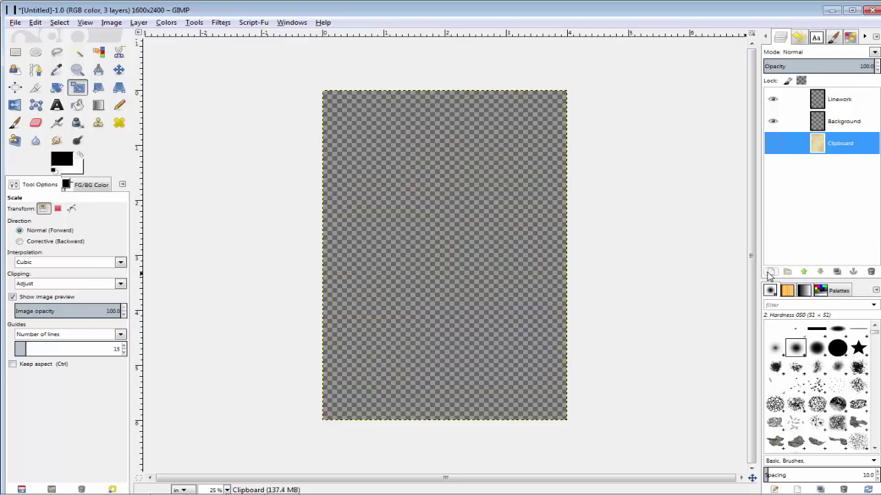
pyautogui.click(770, 273)
pyautogui.write('White')
pyautogui.press('Return')
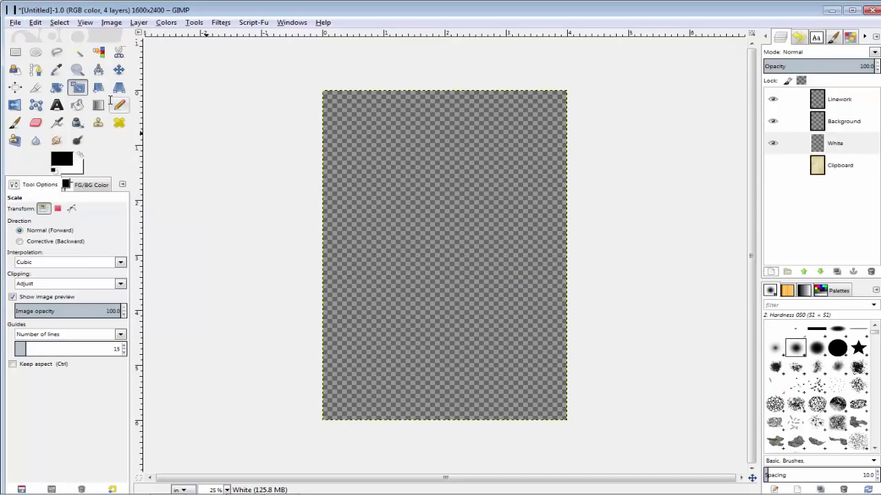
# Bucket-fill the whole White layer with white.
pyautogui.click(77, 105)
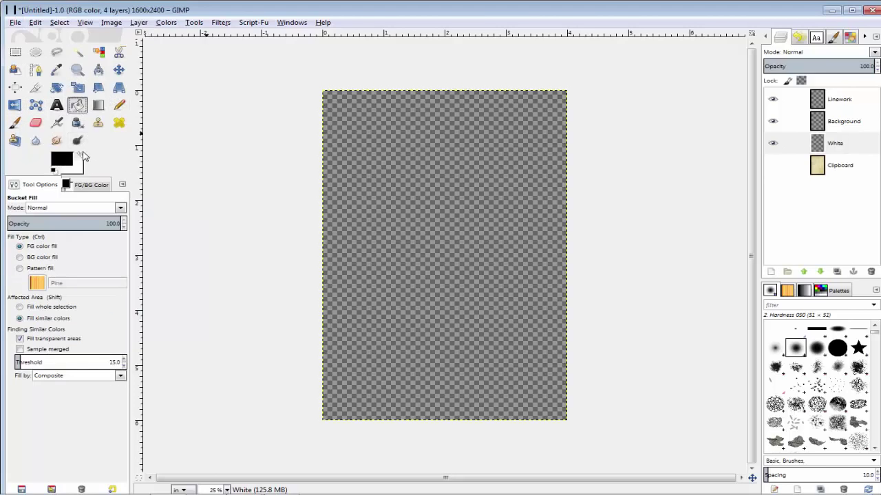
pyautogui.click(80, 156)
pyautogui.click(395, 192)
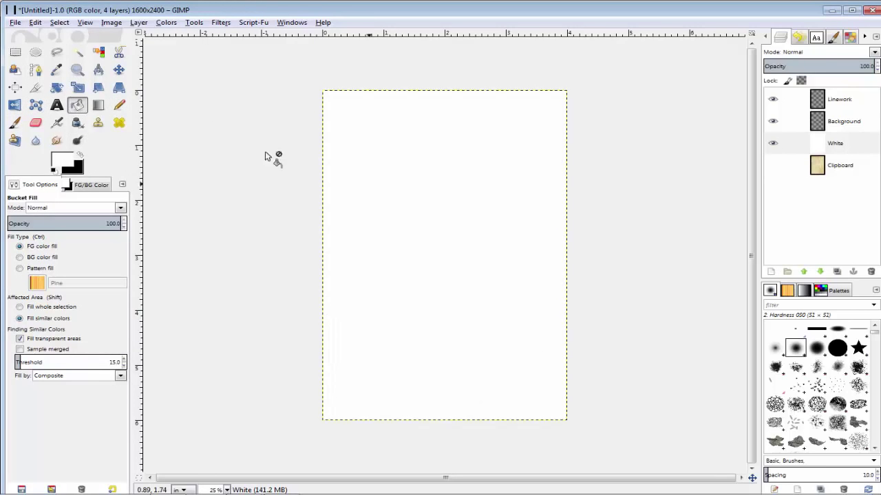
# Move the Background layer below the White layer and hide it.
pyautogui.click(15, 123)
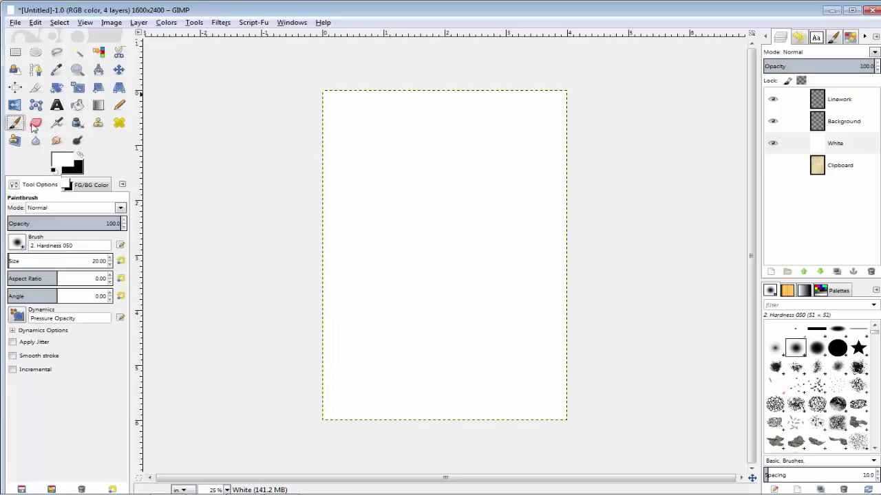
pyautogui.click(843, 123)
pyautogui.moveTo(846, 123); pyautogui.dragTo(845, 161)
pyautogui.click(773, 146)
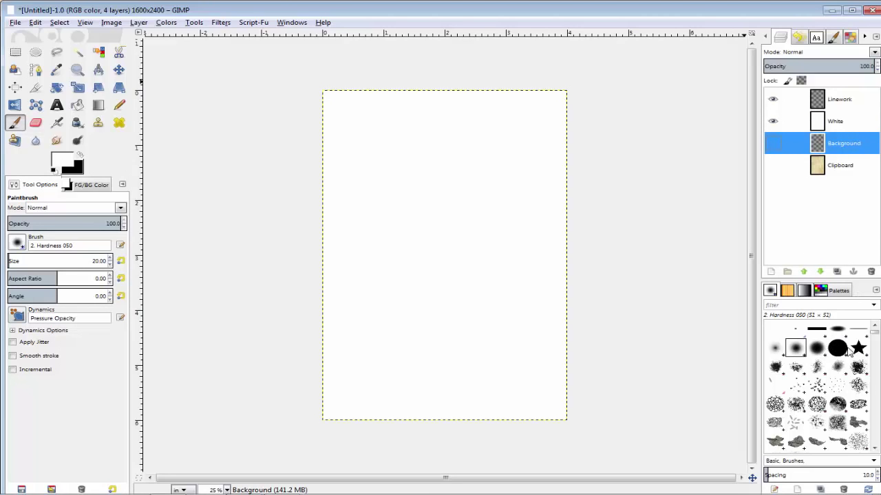
# Set up a black Paintbrush with the Hardness 100 brush at size 4 and make Linework the active layer.
pyautogui.click(838, 348)
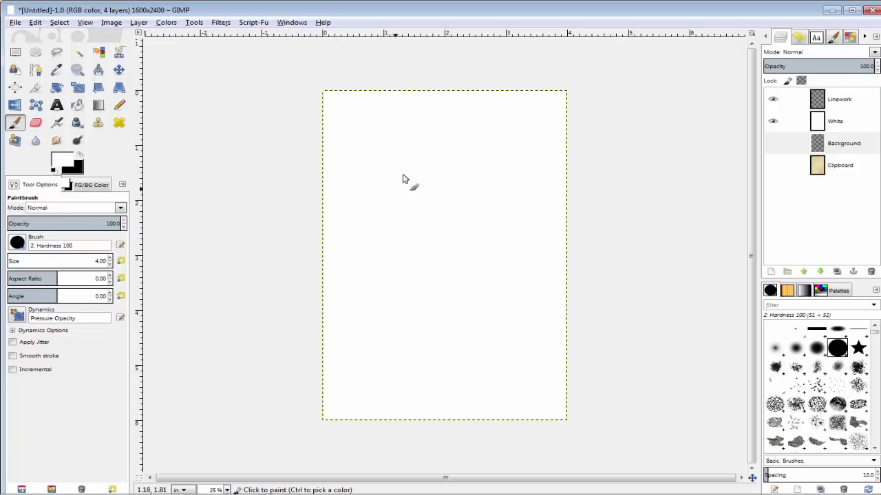
pyautogui.scroll(2, 337, 117)
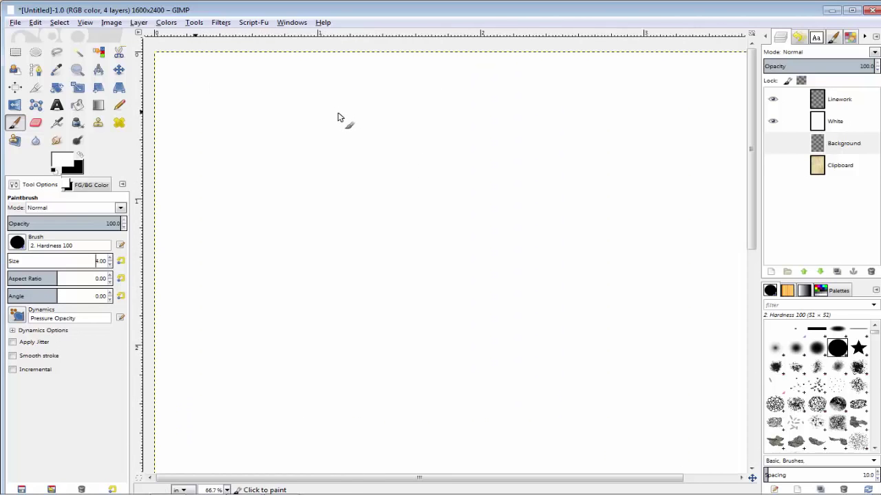
pyautogui.click(81, 156)
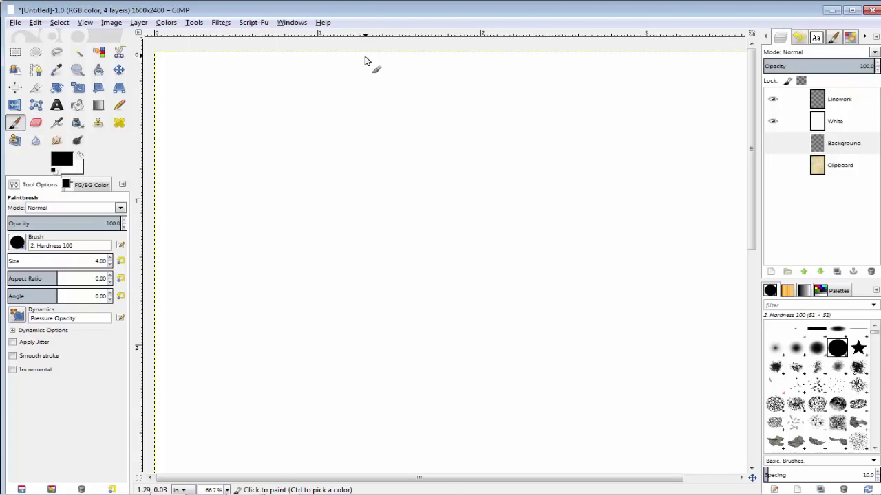
pyautogui.click(837, 122)
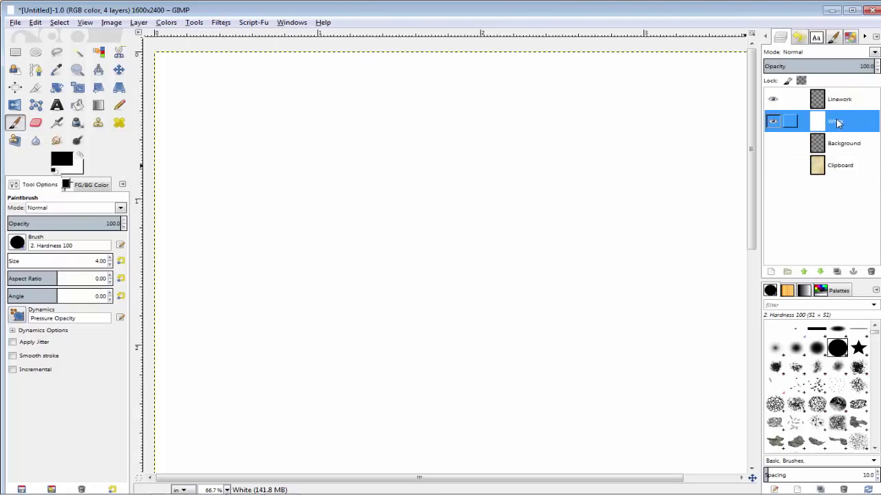
pyautogui.click(837, 104)
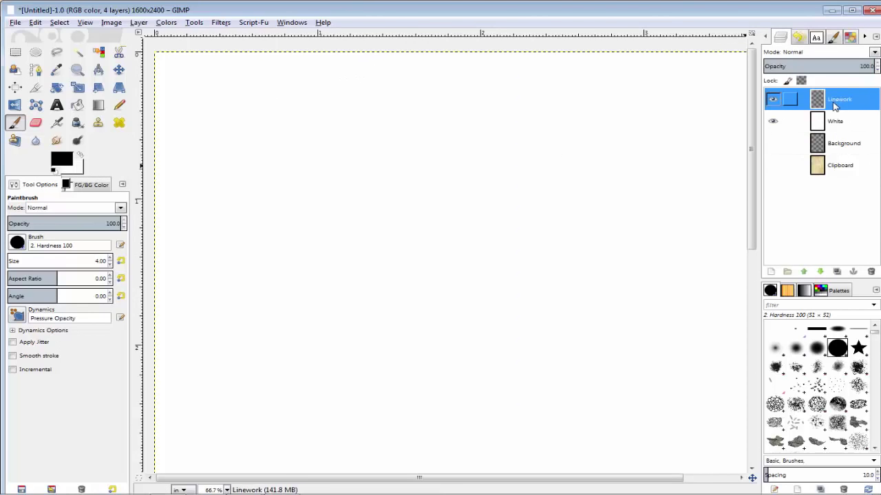
# Paint jagged black coastlines for the landmasses along the map's upper edge, east side and lower edge, undoing the last stray stroke.
pyautogui.click(391, 54)
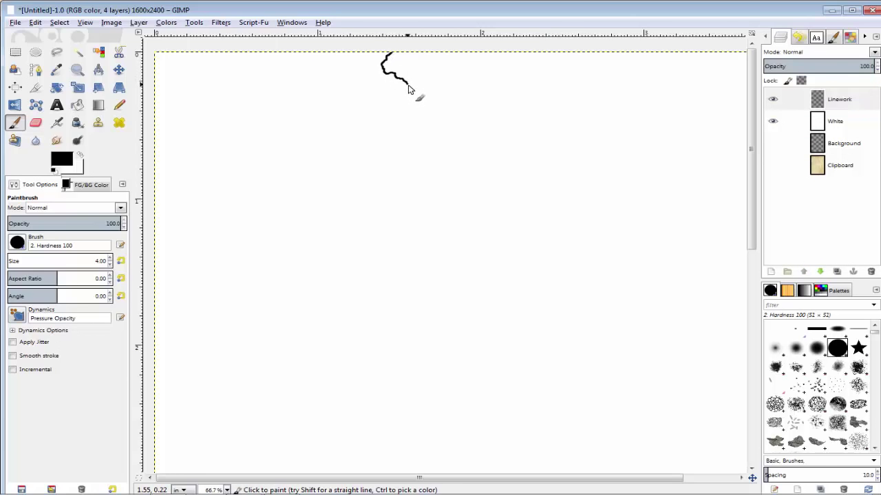
pyautogui.moveTo(417, 88)
pyautogui.mouseDown()
pyautogui.moveTo(428, 84)
pyautogui.moveTo(461, 112)
pyautogui.moveTo(497, 109)
pyautogui.moveTo(531, 130)
pyautogui.moveTo(562, 110)
pyautogui.moveTo(597, 65)
pyautogui.moveTo(620, 62)
pyautogui.moveTo(621, 51)
pyautogui.mouseUp()
pyautogui.moveTo(534, 83)
pyautogui.mouseDown()
pyautogui.moveTo(517, 104)
pyautogui.moveTo(533, 82)
pyautogui.mouseUp()
pyautogui.moveTo(616, 477); pyautogui.dragTo(665, 477)
pyautogui.scroll(1, 642, 55)
pyautogui.moveTo(638, 52)
pyautogui.mouseDown()
pyautogui.moveTo(679, 127)
pyautogui.moveTo(564, 187)
pyautogui.moveTo(677, 214)
pyautogui.moveTo(626, 347)
pyautogui.moveTo(526, 211)
pyautogui.moveTo(577, 342)
pyautogui.moveTo(459, 395)
pyautogui.moveTo(325, 413)
pyautogui.moveTo(430, 97)
pyautogui.moveTo(544, 135)
pyautogui.moveTo(686, 153)
pyautogui.moveTo(698, 114)
pyautogui.moveTo(601, 197)
pyautogui.moveTo(357, 295)
pyautogui.moveTo(270, 377)
pyautogui.mouseUp()
pyautogui.scroll(-5, 563, 407)
pyautogui.scroll(-6, 406, 430)
pyautogui.scroll(-4, 695, 206)
pyautogui.moveTo(265, 400)
pyautogui.mouseDown()
pyautogui.moveTo(358, 400)
pyautogui.moveTo(587, 266)
pyautogui.mouseUp()
pyautogui.moveTo(592, 242)
pyautogui.mouseDown()
pyautogui.moveTo(517, 309)
pyautogui.moveTo(477, 382)
pyautogui.moveTo(580, 470)
pyautogui.mouseUp()
pyautogui.scroll(-4, 489, 153)
pyautogui.scroll(3, 486, 162)
pyautogui.moveTo(639, 168)
pyautogui.mouseDown()
pyautogui.moveTo(645, 165)
pyautogui.moveTo(509, 44)
pyautogui.mouseUp()
pyautogui.hotkey('ctrl', 'z')
# Outline a cluster of four small islands near the map's east edge, about 2 in below the upper edge.
pyautogui.scroll(2, 643, 164)
pyautogui.moveTo(721, 211); pyautogui.dragTo(726, 215)
pyautogui.moveTo(713, 183); pyautogui.dragTo(710, 185)
pyautogui.moveTo(692, 208); pyautogui.dragTo(688, 206)
pyautogui.moveTo(655, 187); pyautogui.dragTo(652, 205)
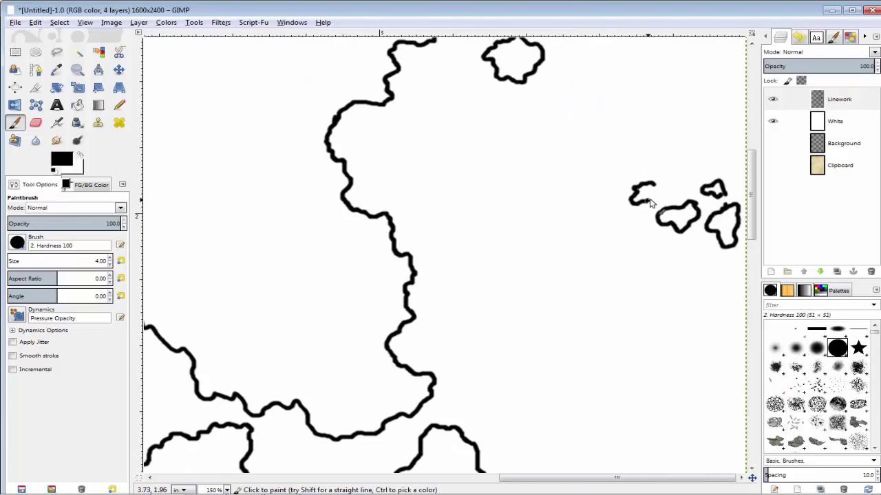
# Outline more small islands across the map, including two narrow ones side by side about 2.4 in across and 1.6 in down.
pyautogui.scroll(-3, 662, 267)
pyautogui.scroll(4, 301, 155)
pyautogui.moveTo(349, 192)
pyautogui.mouseDown()
pyautogui.moveTo(435, 219)
pyautogui.moveTo(352, 192)
pyautogui.mouseUp()
pyautogui.scroll(3, 357, 194)
pyautogui.moveTo(248, 228); pyautogui.dragTo(252, 214)
pyautogui.scroll(-5, 495, 188)
pyautogui.moveTo(458, 338)
pyautogui.mouseDown()
pyautogui.moveTo(456, 293)
pyautogui.moveTo(405, 330)
pyautogui.moveTo(458, 337)
pyautogui.mouseUp()
pyautogui.scroll(-2, 458, 337)
pyautogui.scroll(2, 559, 288)
pyautogui.moveTo(348, 477); pyautogui.dragTo(506, 478)
pyautogui.moveTo(376, 186)
pyautogui.mouseDown()
pyautogui.moveTo(389, 268)
pyautogui.moveTo(377, 187)
pyautogui.mouseUp()
pyautogui.moveTo(422, 216); pyautogui.dragTo(426, 214)
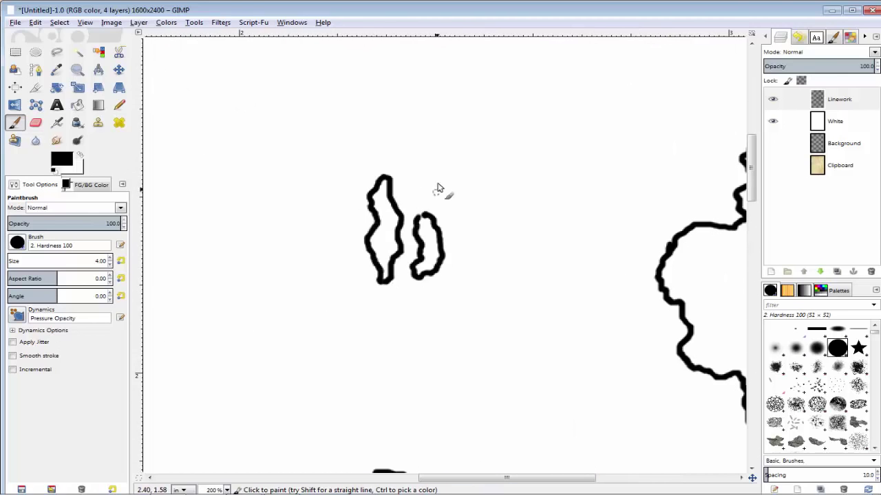
# Outline further islands toward the map's west side, including an elongated one about 1.1 in across and 4 in down.
pyautogui.scroll(-2, 468, 168)
pyautogui.moveTo(627, 281); pyautogui.dragTo(661, 273)
pyautogui.moveTo(506, 478); pyautogui.dragTo(244, 477)
pyautogui.scroll(5, 255, 395)
pyautogui.moveTo(187, 147)
pyautogui.mouseDown()
pyautogui.moveTo(304, 198)
pyautogui.moveTo(259, 348)
pyautogui.moveTo(188, 292)
pyautogui.moveTo(187, 148)
pyautogui.mouseUp()
pyautogui.moveTo(327, 323); pyautogui.dragTo(337, 320)
pyautogui.scroll(-4, 337, 321)
pyautogui.scroll(3, 311, 271)
pyautogui.moveTo(297, 195)
pyautogui.mouseDown()
pyautogui.moveTo(389, 216)
pyautogui.moveTo(297, 195)
pyautogui.mouseUp()
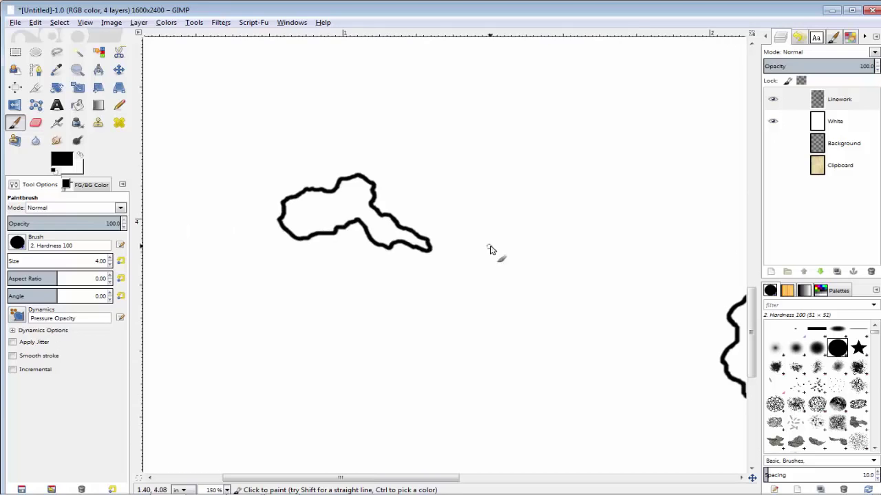
# Outline additional islands in the lower half of the map beside the elongated island, undoing one misplaced stroke.
pyautogui.moveTo(491, 250); pyautogui.dragTo(492, 248)
pyautogui.scroll(2, 613, 172)
pyautogui.scroll(-3, 614, 172)
pyautogui.moveTo(202, 227); pyautogui.dragTo(213, 254)
pyautogui.hotkey('ctrl', 'z')
pyautogui.moveTo(523, 212)
pyautogui.mouseDown()
pyautogui.moveTo(654, 267)
pyautogui.moveTo(564, 304)
pyautogui.moveTo(512, 205)
pyautogui.mouseUp()
pyautogui.scroll(-2, 523, 212)
pyautogui.moveTo(416, 277); pyautogui.dragTo(421, 272)
pyautogui.moveTo(157, 295); pyautogui.dragTo(172, 285)
pyautogui.scroll(-2, 162, 289)
pyautogui.moveTo(303, 269)
pyautogui.mouseDown()
pyautogui.moveTo(283, 302)
pyautogui.moveTo(380, 270)
pyautogui.mouseUp()
pyautogui.moveTo(518, 207)
pyautogui.mouseDown()
pyautogui.moveTo(409, 257)
pyautogui.moveTo(410, 368)
pyautogui.moveTo(519, 208)
pyautogui.mouseUp()
pyautogui.hscroll(-3, 173, 418)
# Paint the southwest corner coastline and the remaining scattered islets, including a blocky island about 0.8 in across and 3.2 in down.
pyautogui.moveTo(145, 326)
pyautogui.mouseDown()
pyautogui.moveTo(260, 344)
pyautogui.moveTo(313, 427)
pyautogui.moveTo(166, 468)
pyautogui.mouseUp()
pyautogui.scroll(8, 165, 463)
pyautogui.hscroll(12, 165, 462)
pyautogui.moveTo(423, 322)
pyautogui.mouseDown()
pyautogui.moveTo(425, 334)
pyautogui.moveTo(421, 321)
pyautogui.mouseUp()
pyautogui.scroll(2, 423, 321)
pyautogui.moveTo(550, 211); pyautogui.dragTo(548, 210)
pyautogui.scroll(-1, 548, 209)
pyautogui.moveTo(373, 147); pyautogui.dragTo(371, 149)
pyautogui.hscroll(-6, 372, 152)
pyautogui.scroll(2, 373, 152)
pyautogui.moveTo(308, 250); pyautogui.dragTo(300, 291)
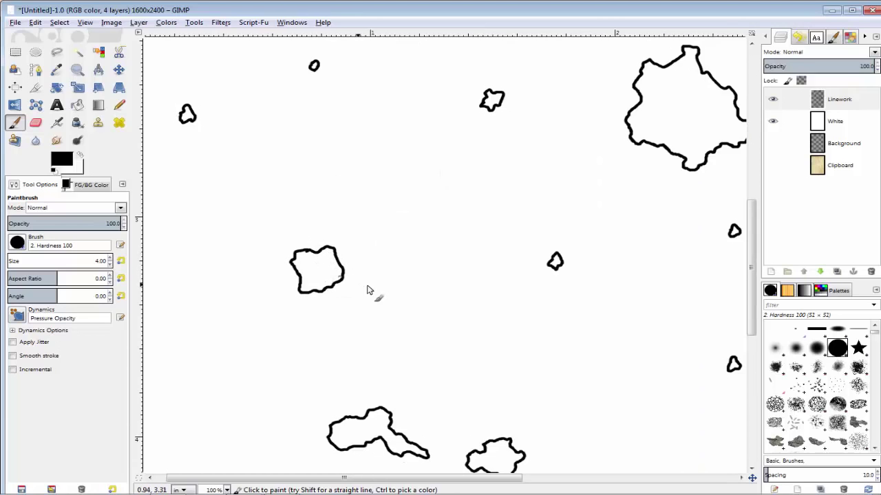
pyautogui.scroll(5, 372, 289)
pyautogui.scroll(-4, 383, 275)
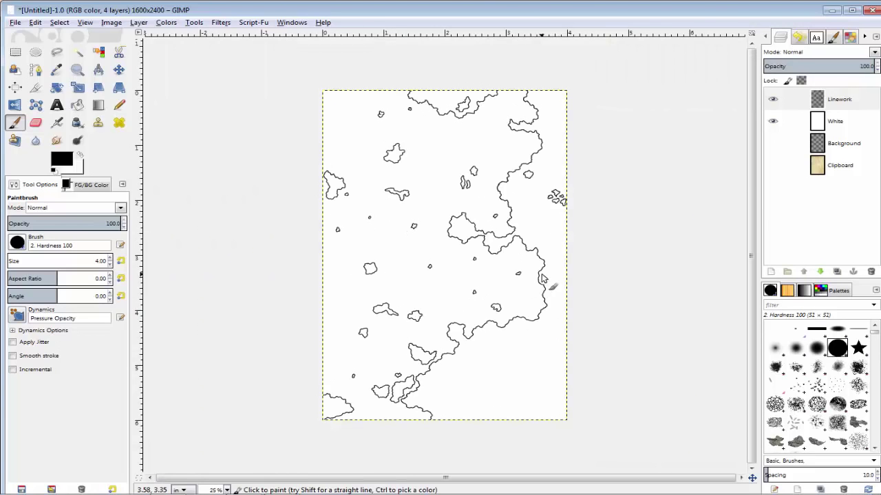
# Fuzzy-select the large eastern landmass on the Linework layer and delete that area from the White layer.
pyautogui.click(78, 54)
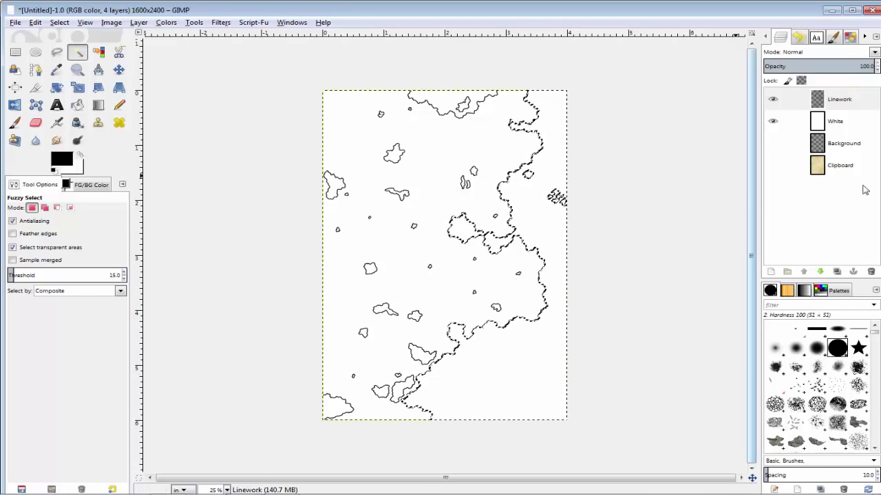
pyautogui.click(822, 124)
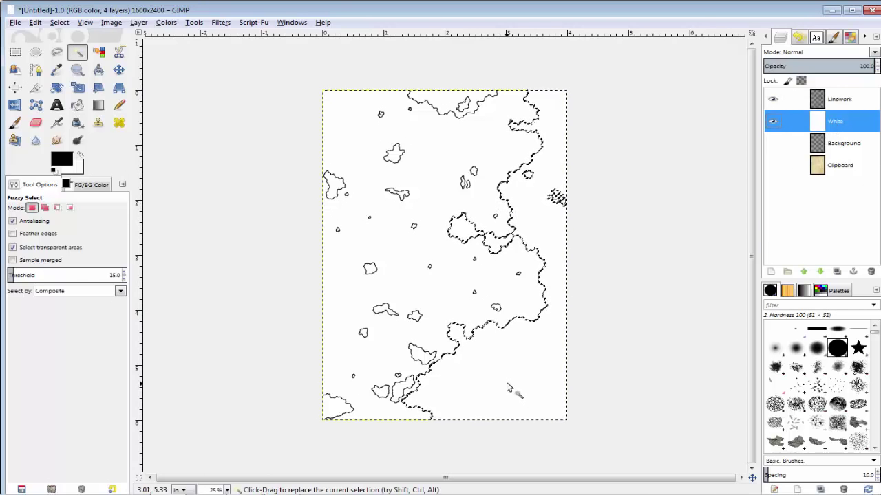
pyautogui.press('Delete')
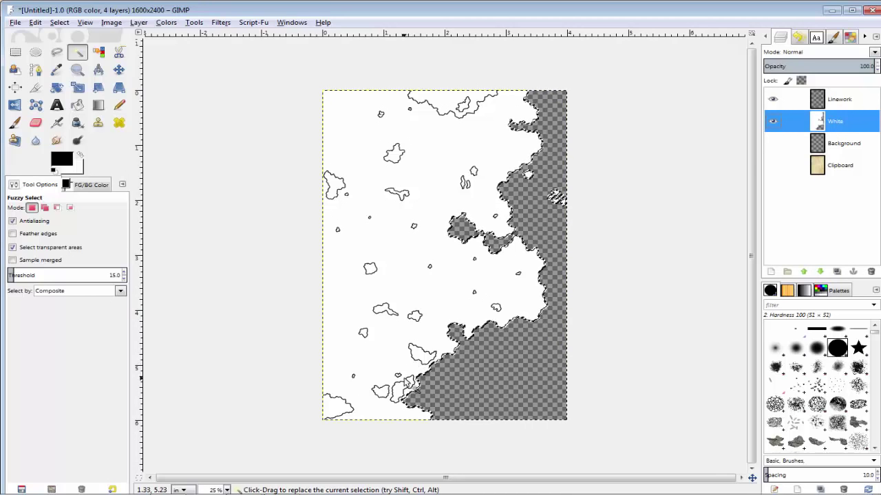
# Fuzzy-select the interiors of the southwestern islands and corner landmass together on the Linework layer, using the add-to-selection mode.
pyautogui.click(378, 398)
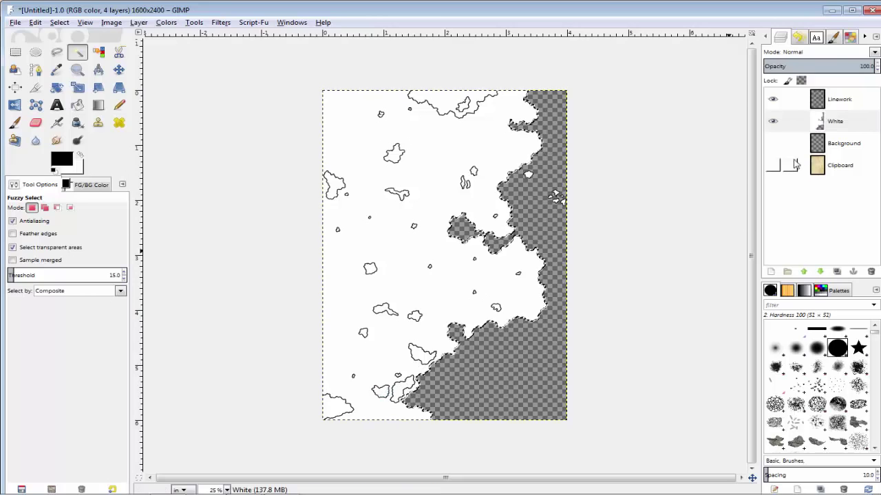
pyautogui.click(836, 100)
pyautogui.click(428, 358)
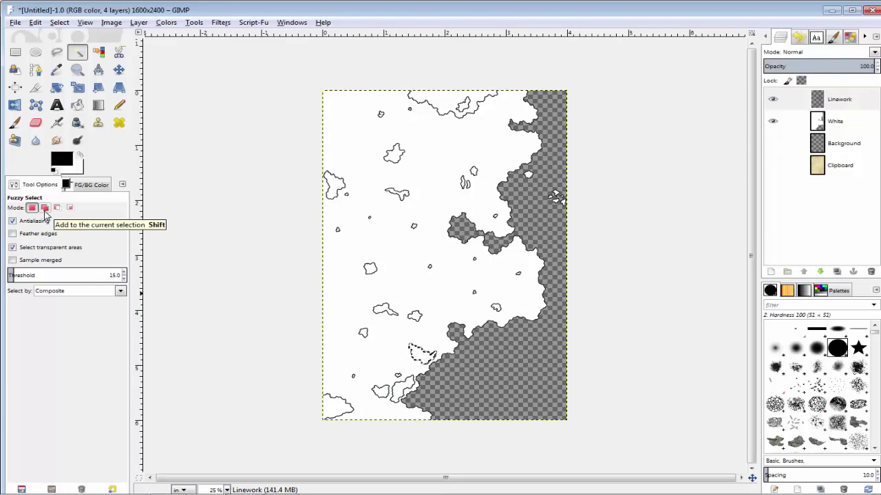
pyautogui.click(45, 208)
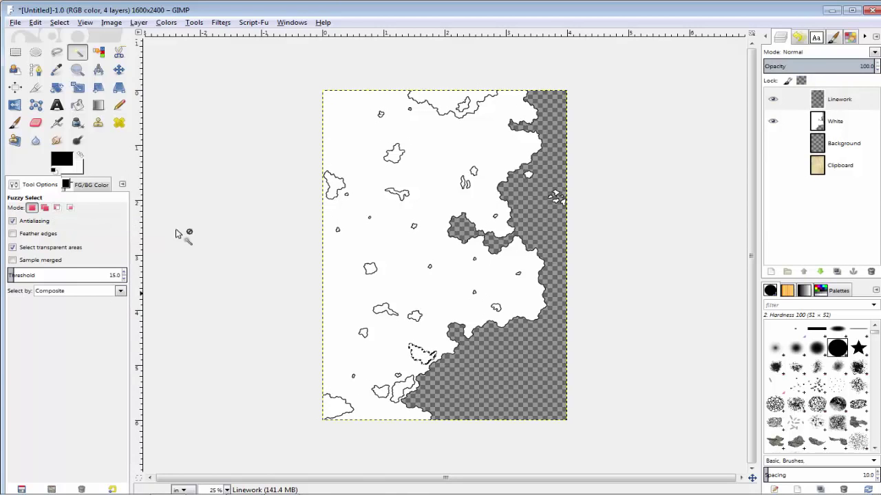
pyautogui.click(336, 408)
pyautogui.click(382, 393)
pyautogui.keyDown('shift'); pyautogui.click(364, 335); pyautogui.keyUp('shift')
# Add the interiors of the remaining islands and islets in the map's lower half to the fuzzy selection on the Linework layer.
pyautogui.scroll(3, 351, 392)
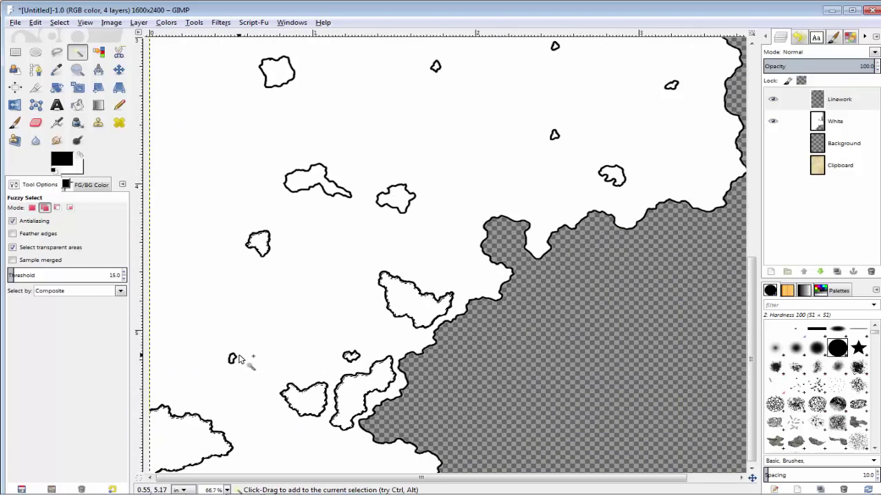
pyautogui.keyDown('shift'); pyautogui.click(390, 198); pyautogui.keyUp('shift')
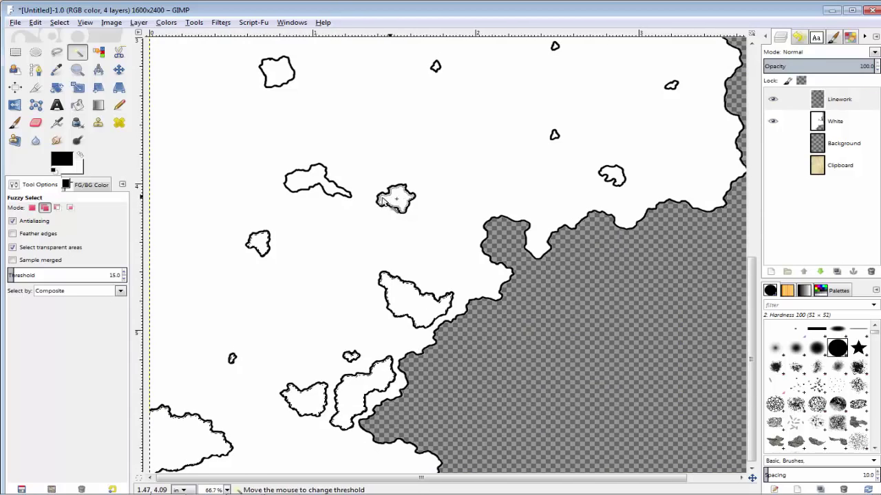
pyautogui.keyDown('shift'); pyautogui.click(329, 187); pyautogui.keyUp('shift')
pyautogui.keyDown('shift'); pyautogui.click(612, 175); pyautogui.keyUp('shift')
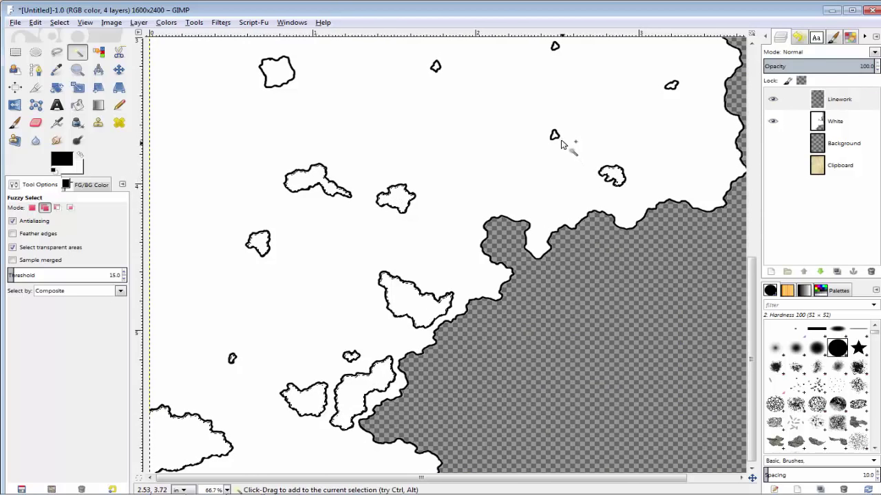
pyautogui.click(555, 135)
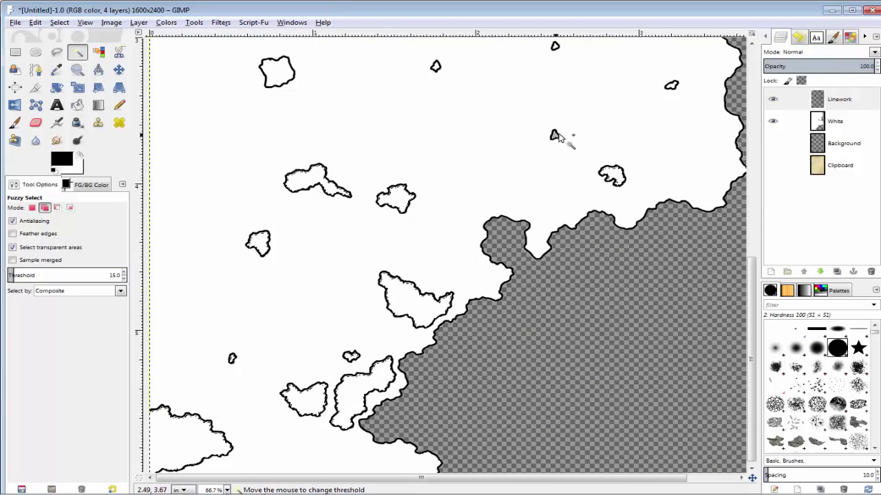
pyautogui.click(672, 87)
pyautogui.click(556, 49)
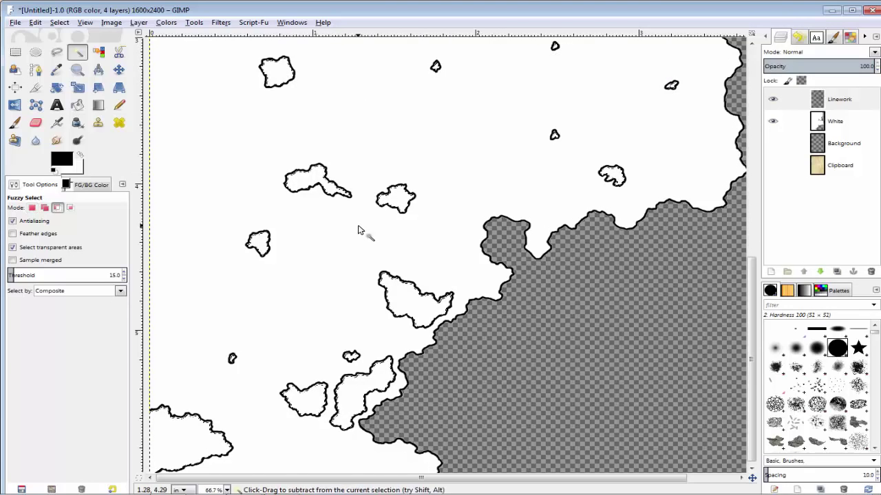
# Add the western coastal island, the elongated island, the paired narrow islands and the scattered islets across the map's middle to the selection.
pyautogui.scroll(5, 358, 230)
pyautogui.press('shift')
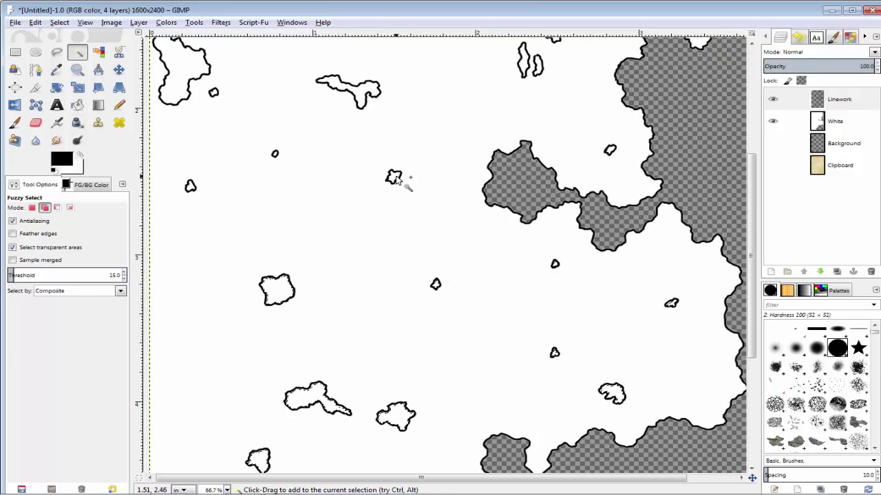
pyautogui.keyDown('shift'); pyautogui.click(191, 186); pyautogui.keyUp('shift')
pyautogui.keyDown('shift'); pyautogui.click(184, 86); pyautogui.keyUp('shift')
pyautogui.keyDown('shift'); pyautogui.click(317, 81); pyautogui.keyUp('shift')
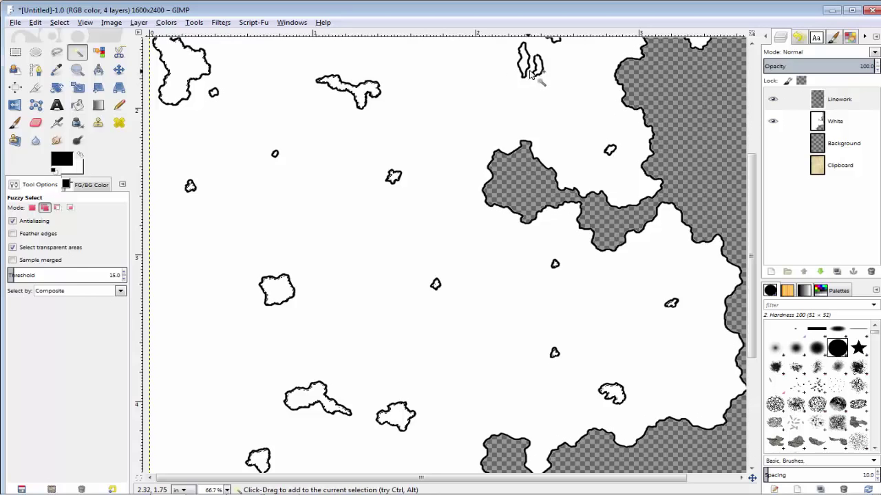
pyautogui.keyDown('shift'); pyautogui.click(526, 66); pyautogui.keyUp('shift')
pyautogui.keyDown('shift'); pyautogui.click(611, 151); pyautogui.keyUp('shift')
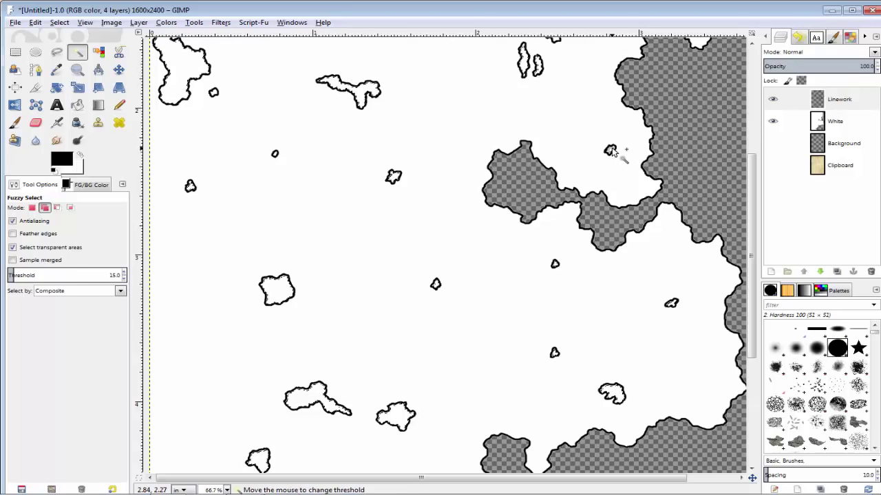
pyautogui.keyDown('ctrl'); pyautogui.scroll(1, 275, 156); pyautogui.keyUp('ctrl')
pyautogui.keyDown('shift'); pyautogui.click(275, 155); pyautogui.keyUp('shift')
# Add the northern landmass and the remaining islands and islets in the map's upper part to the selection.
pyautogui.scroll(3, 497, 236)
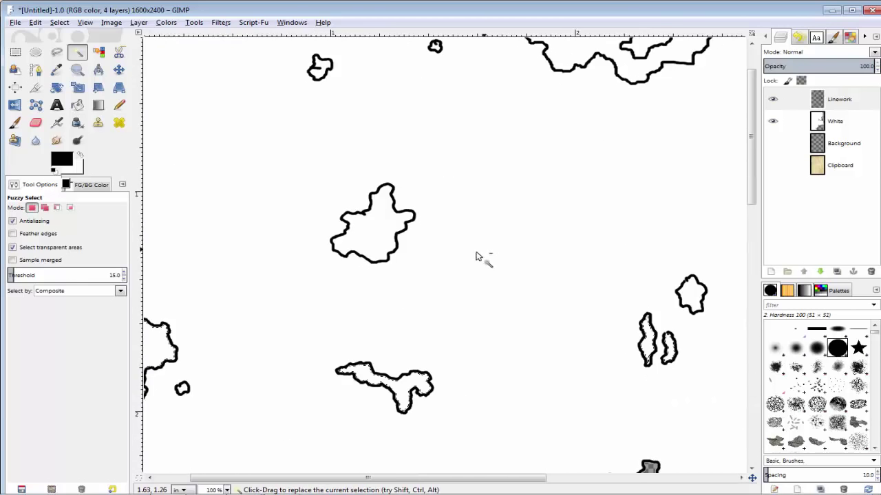
pyautogui.keyDown('ctrl'); pyautogui.scroll(-2, 472, 255); pyautogui.keyUp('ctrl')
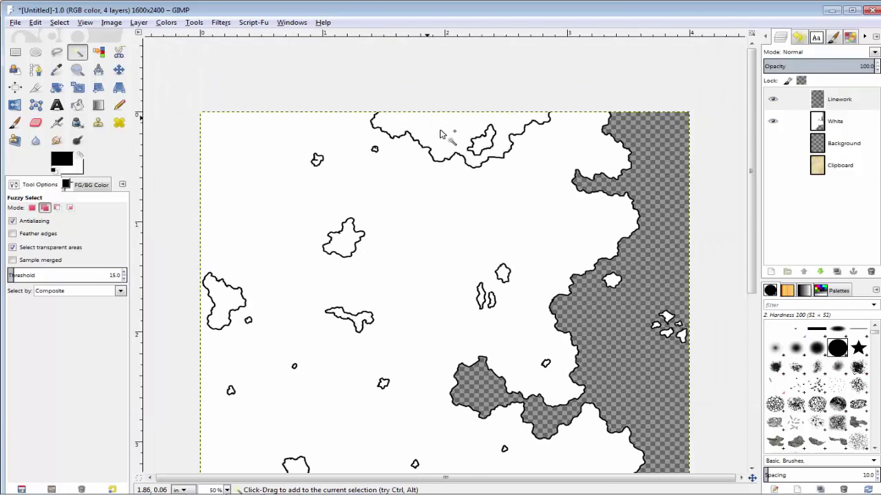
pyautogui.moveTo(317, 159); pyautogui.dragTo(318, 160)
pyautogui.click(503, 272)
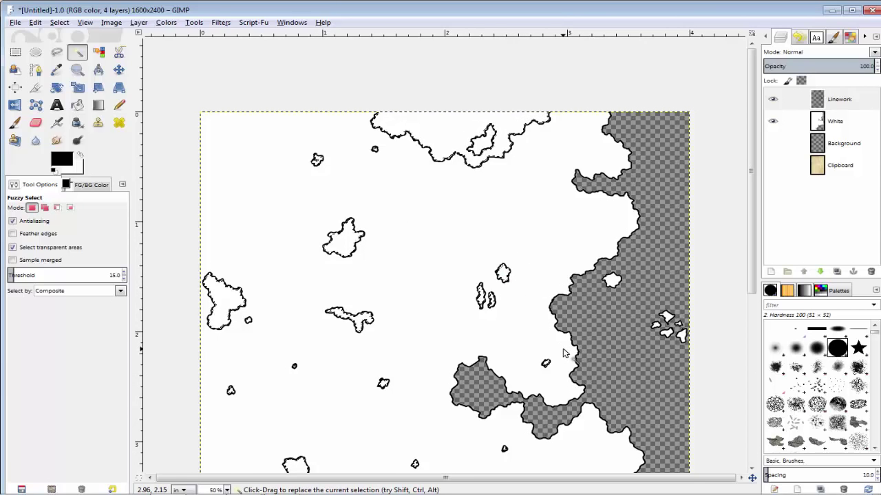
# Delete the selected island areas from the White layer and clear the selection.
pyautogui.click(835, 124)
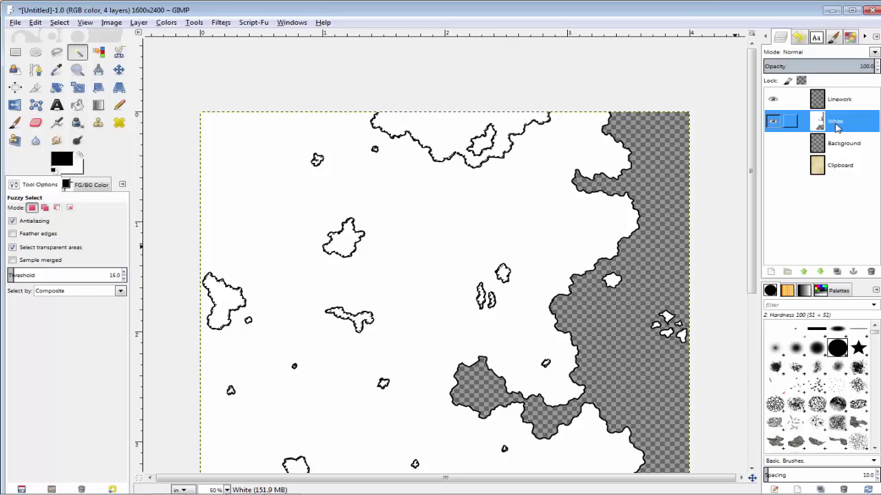
pyautogui.press('Delete')
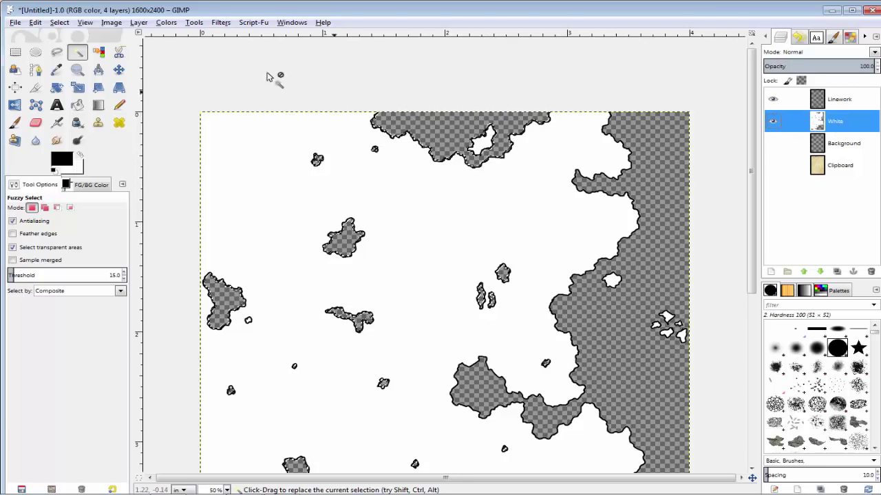
pyautogui.click(59, 22)
pyautogui.click(78, 49)
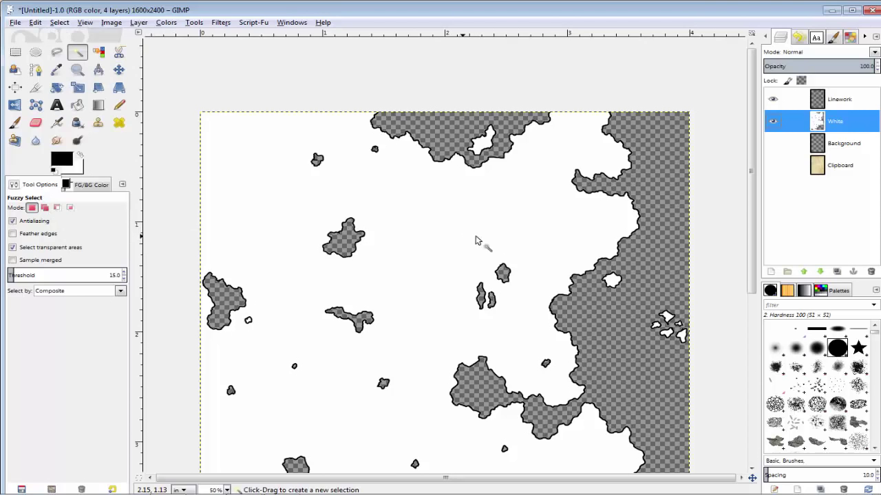
# Erase the stray ink strokes inside the two small northern islets on the Linework layer with the Eraser at size 4.
pyautogui.scroll(5, 317, 164)
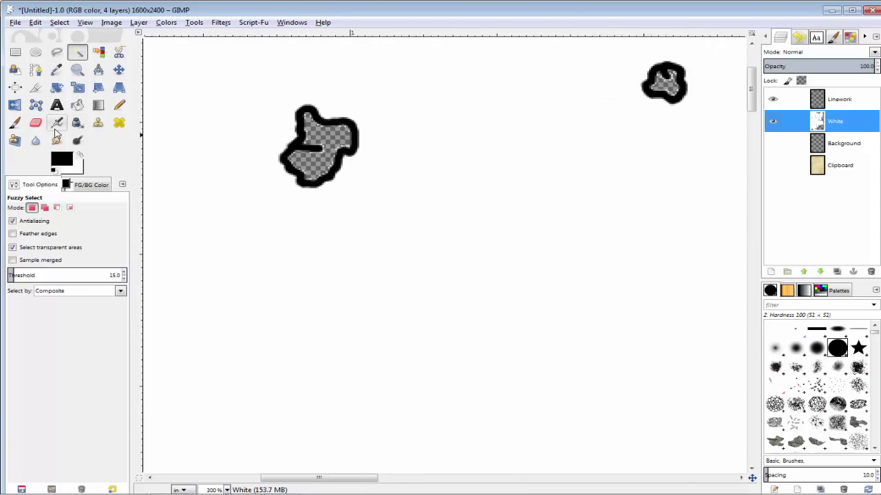
pyautogui.click(35, 123)
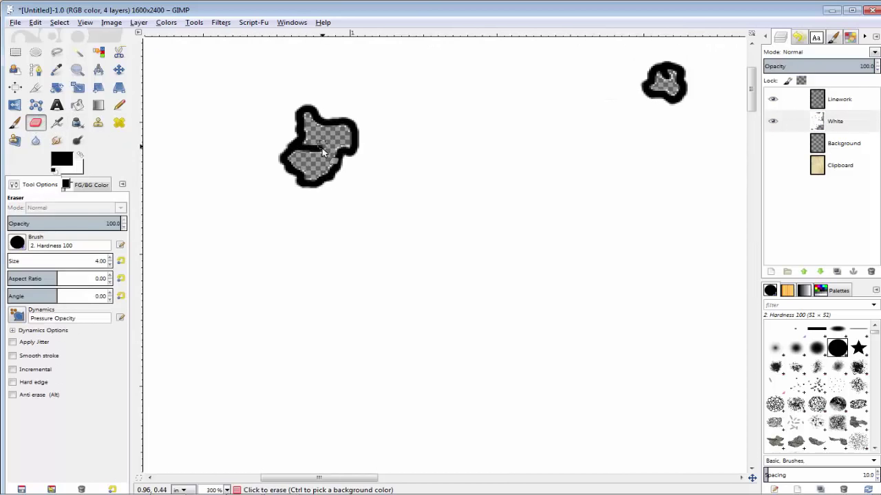
pyautogui.click(833, 103)
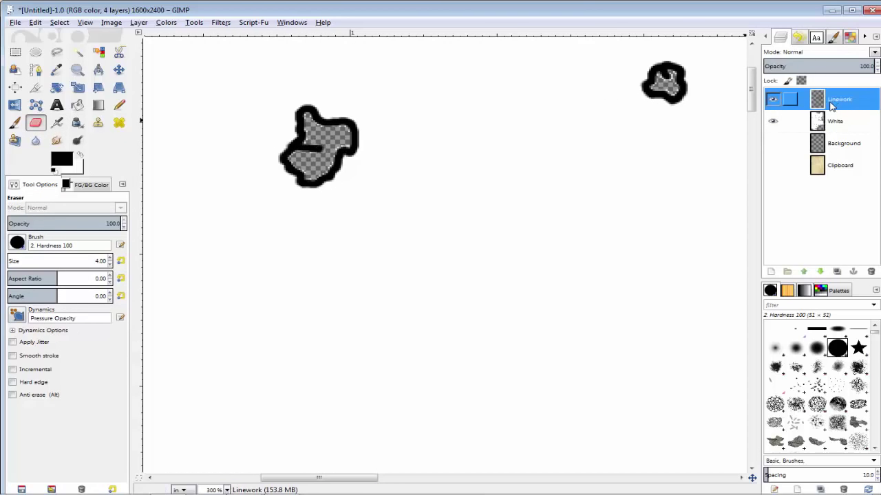
pyautogui.moveTo(320, 143); pyautogui.dragTo(319, 145)
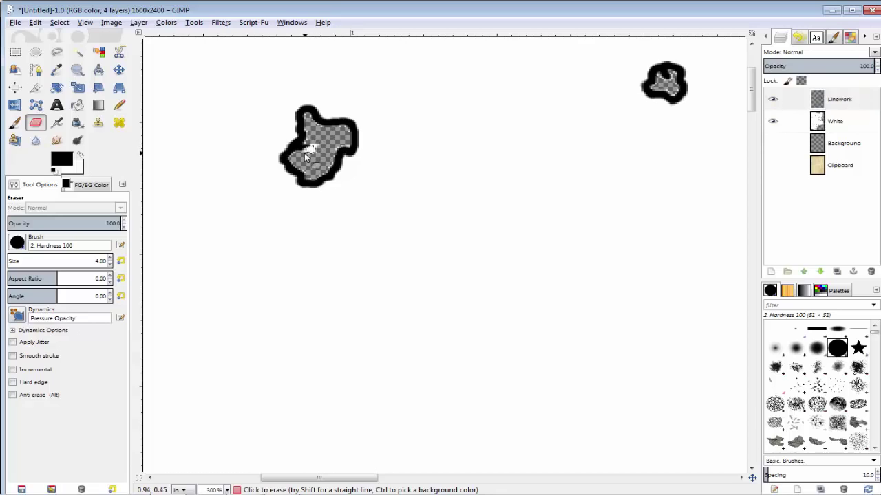
pyautogui.press('-')
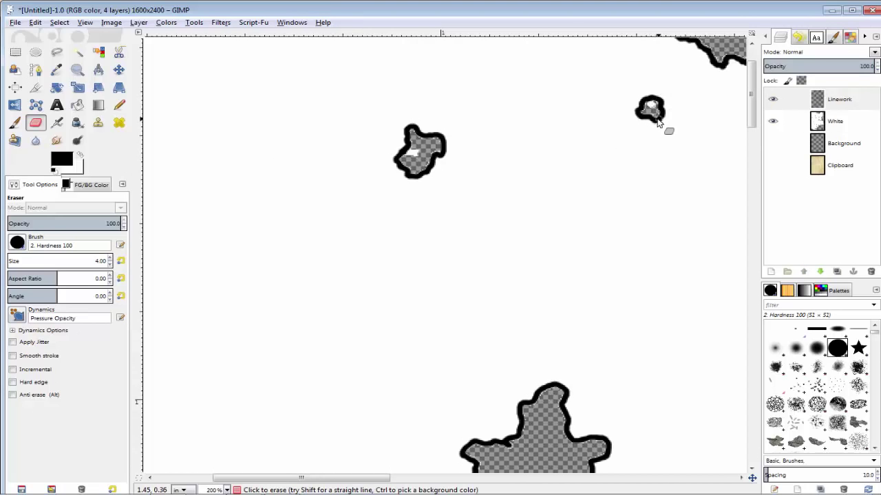
# Erase the leftover white patches inside the two small northern islets on the White layer.
pyautogui.click(830, 122)
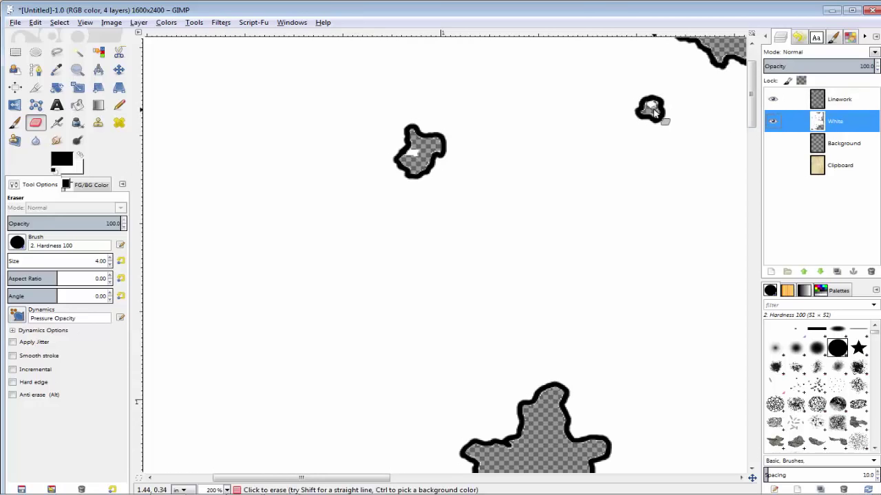
pyautogui.press('+')
pyautogui.press('+')
pyautogui.moveTo(654, 108); pyautogui.dragTo(653, 101)
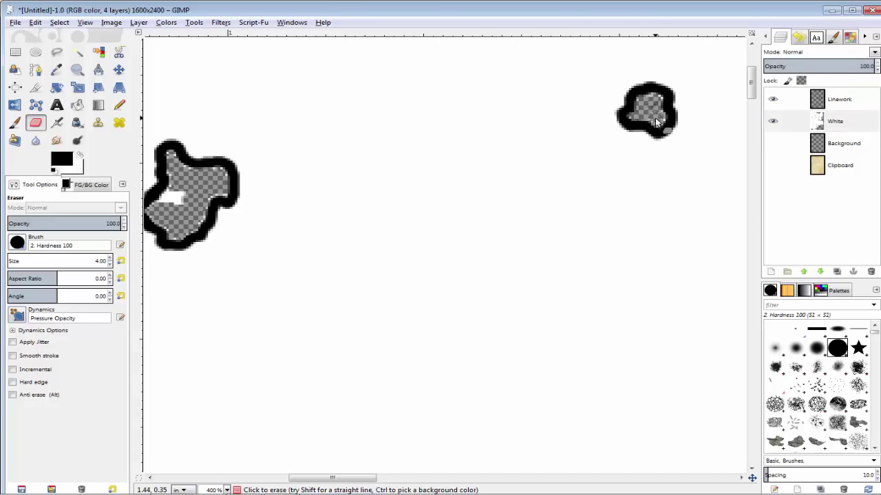
pyautogui.moveTo(187, 188); pyautogui.dragTo(167, 201)
pyautogui.scroll(-4, 387, 269)
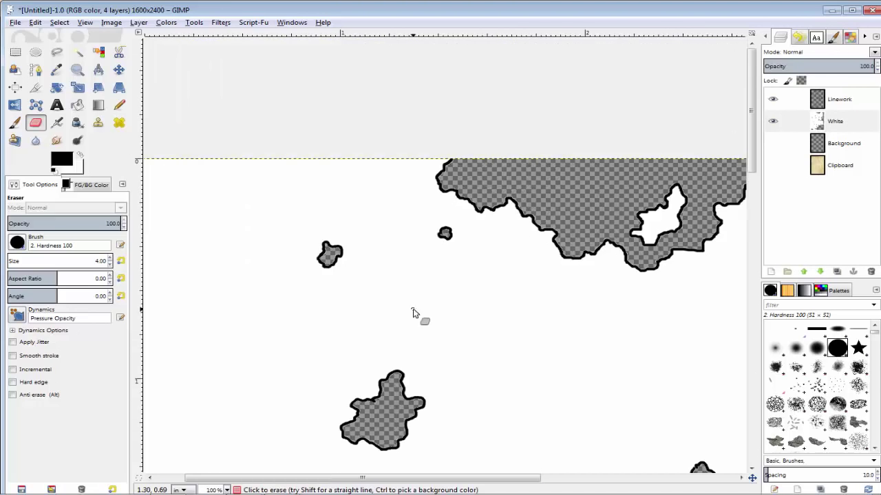
pyautogui.scroll(-1, 564, 320)
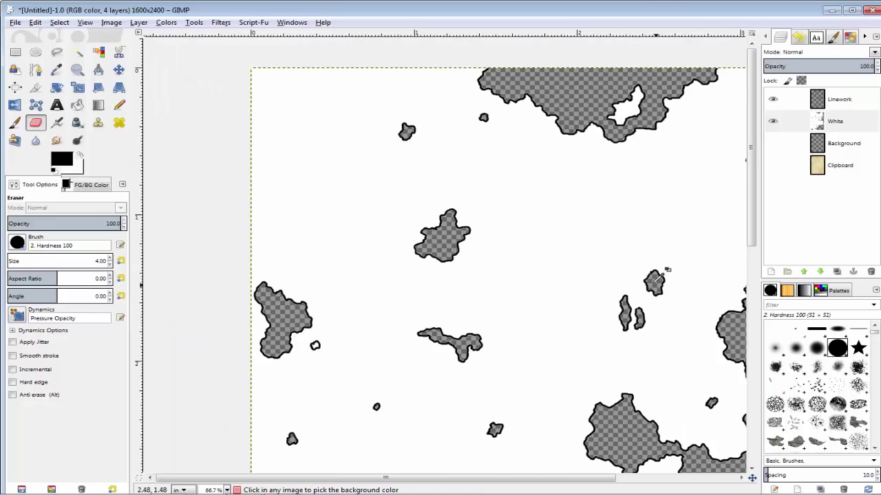
# Erase the stray line end inside the small island above the paired narrow islands on the Linework layer.
pyautogui.scroll(5, 657, 279)
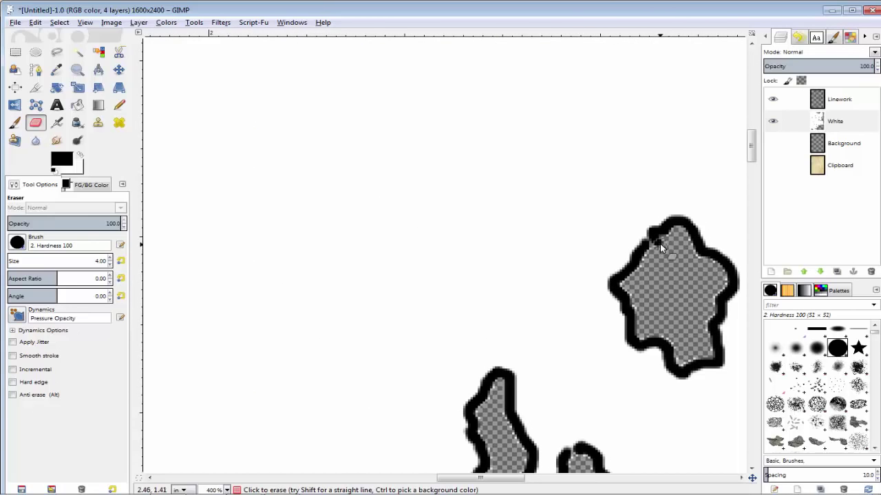
pyautogui.click(840, 101)
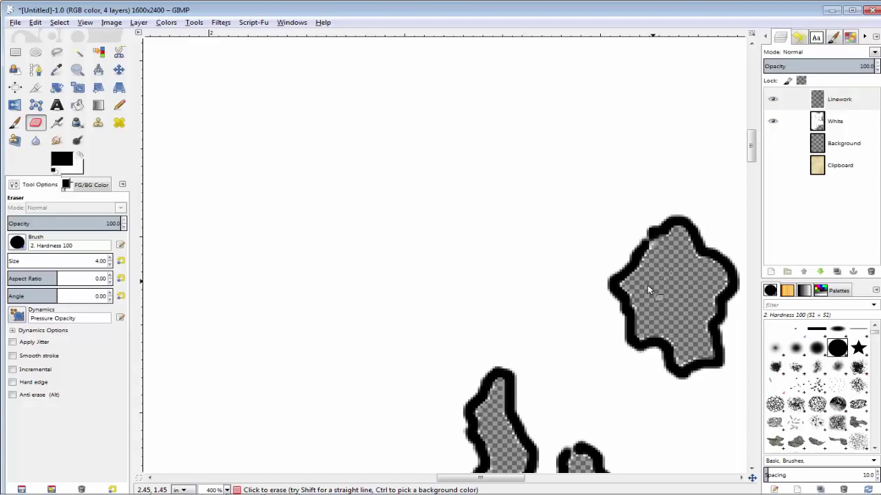
pyautogui.scroll(-4, 647, 295)
pyautogui.scroll(-1, 606, 318)
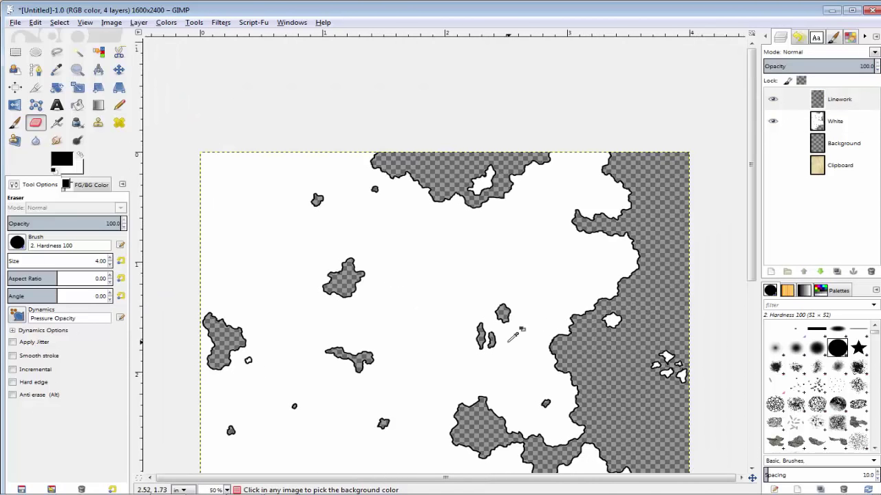
# Erase the white fill inside the islet beside the western coastal island on the White layer, and tidy its inner outline on Linework.
pyautogui.keyDown('ctrl'); pyautogui.scroll(5, 234, 370); pyautogui.keyUp('ctrl')
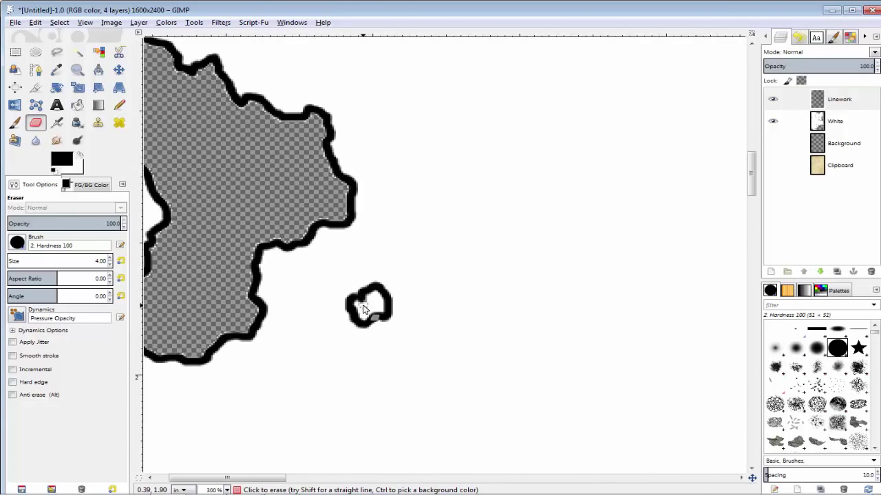
pyautogui.click(835, 122)
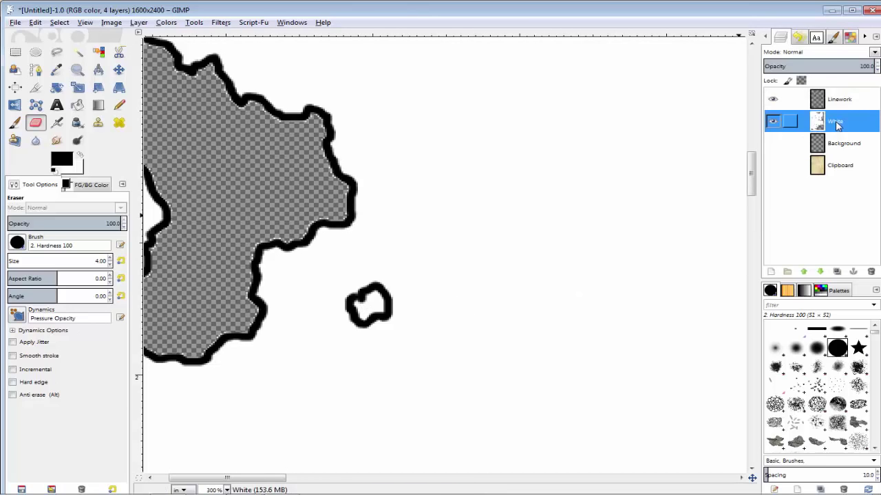
pyautogui.click(365, 306)
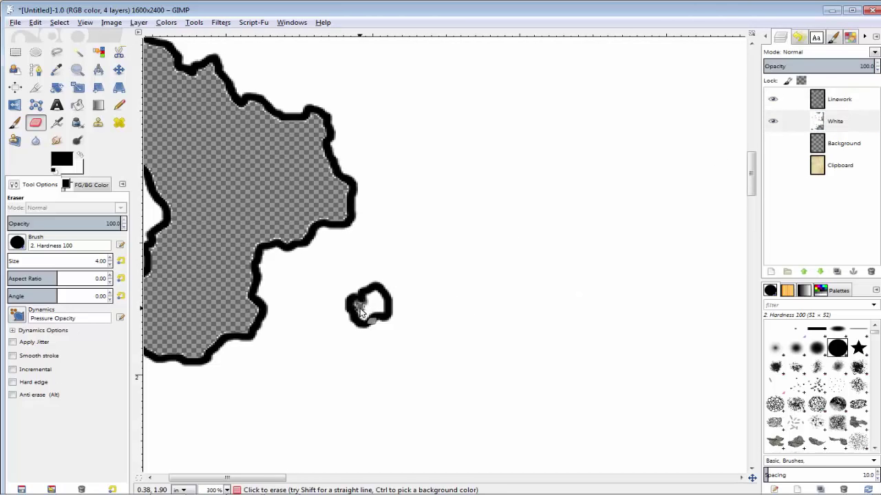
pyautogui.moveTo(363, 318); pyautogui.dragTo(368, 304)
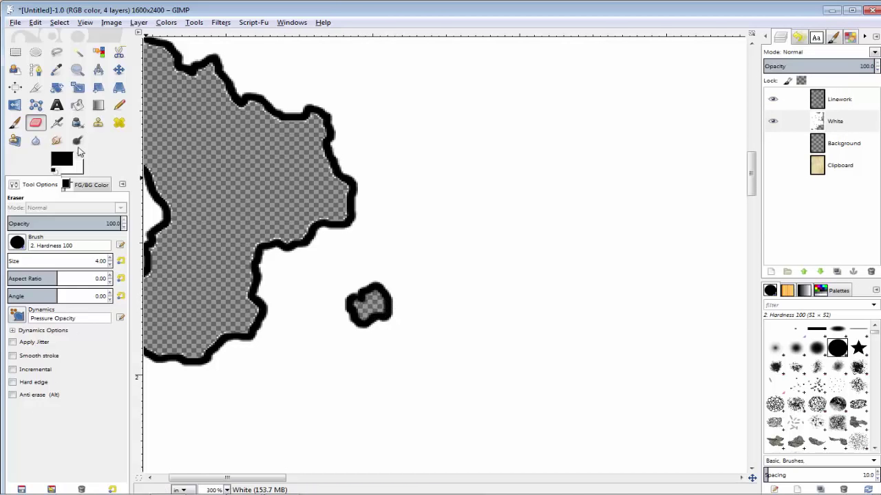
pyautogui.click(839, 99)
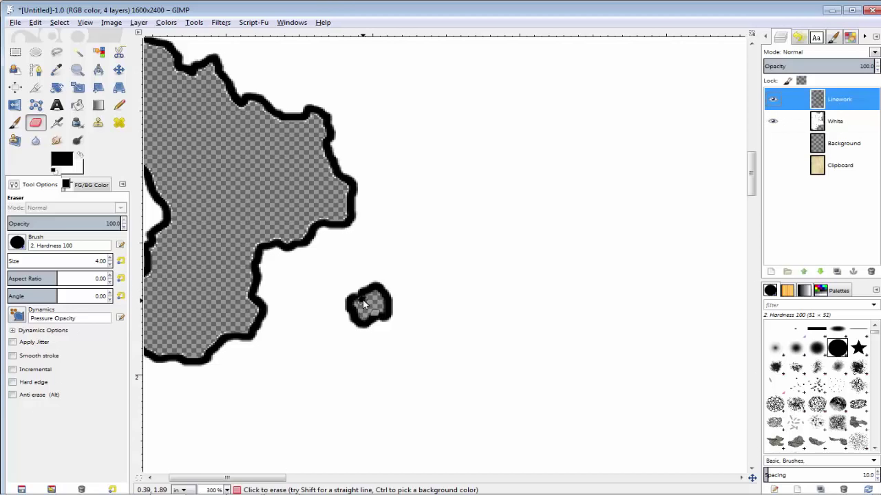
pyautogui.keyDown('ctrl'); pyautogui.scroll(-5, 509, 331); pyautogui.keyUp('ctrl')
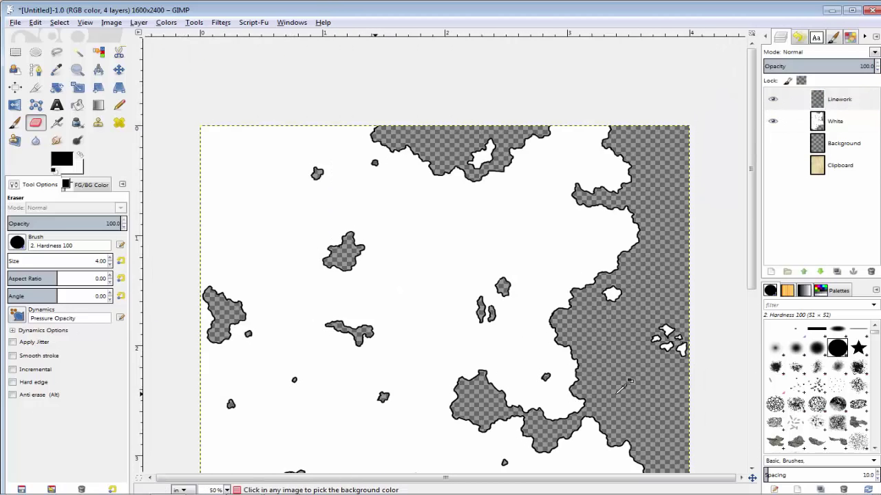
# Make the Clipboard parchment layer visible beneath the cut-out land areas of the whole map.
pyautogui.scroll(-5, 591, 389)
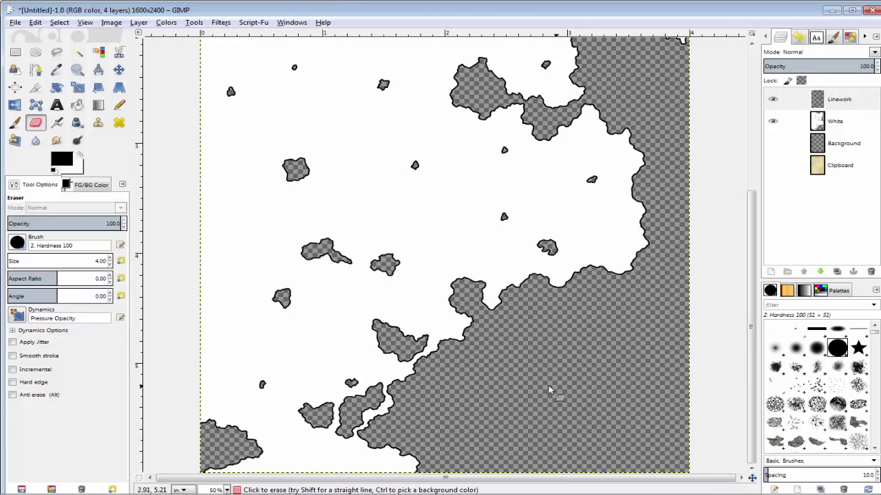
pyautogui.keyDown('ctrl'); pyautogui.scroll(-2, 544, 382); pyautogui.keyUp('ctrl')
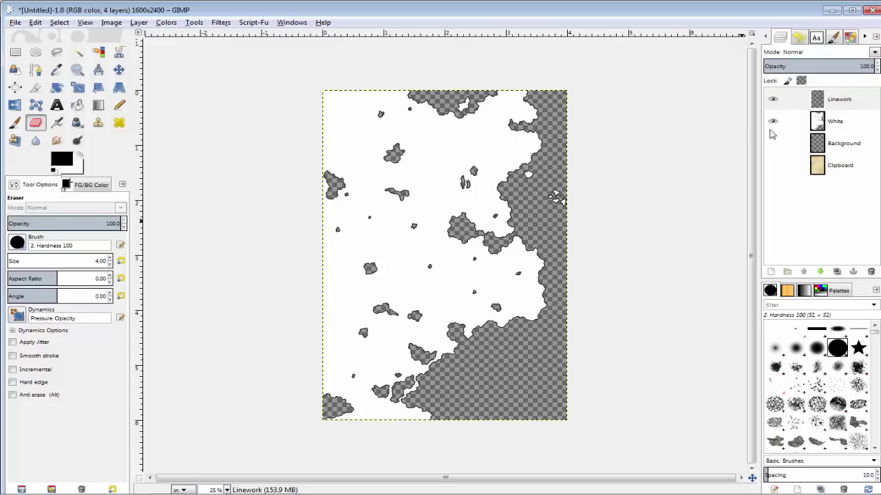
pyautogui.click(771, 169)
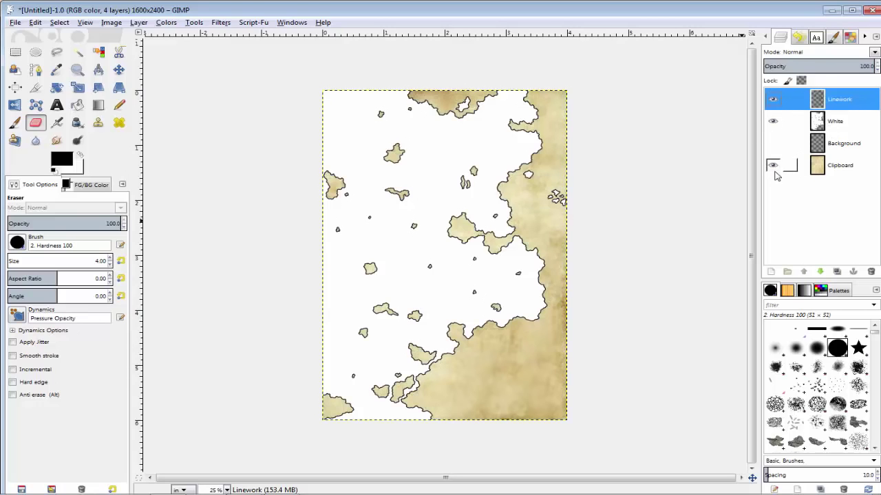
# Delete the White layer's shape from the Clipboard parchment layer using its alpha selection, then clear the selection and hide White.
pyautogui.rightClick(835, 125)
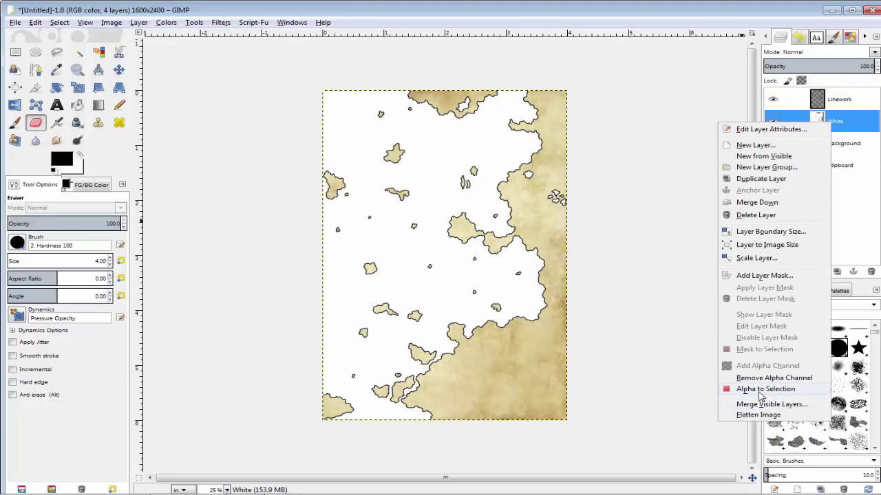
pyautogui.click(761, 390)
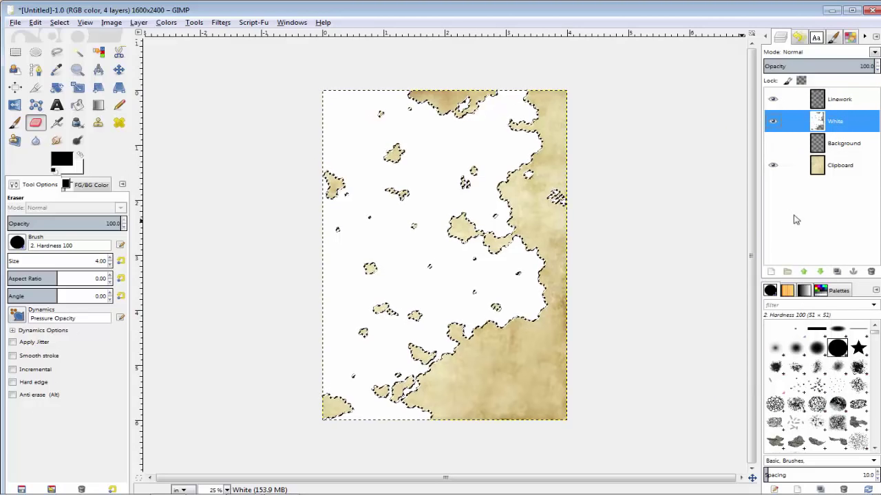
pyautogui.click(840, 169)
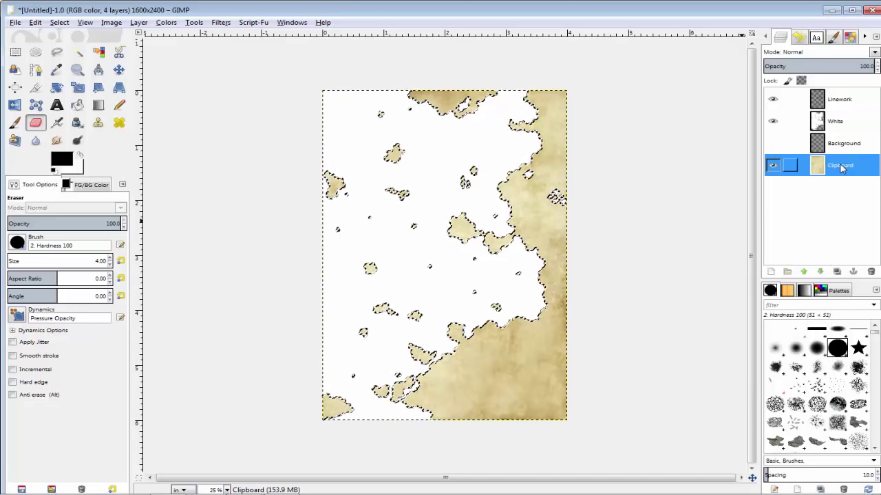
pyautogui.press('Delete')
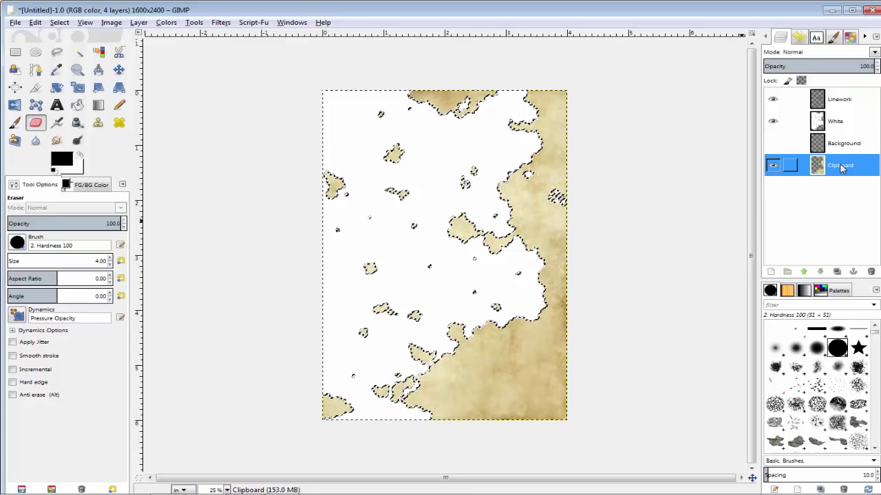
pyautogui.click(59, 22)
pyautogui.click(73, 49)
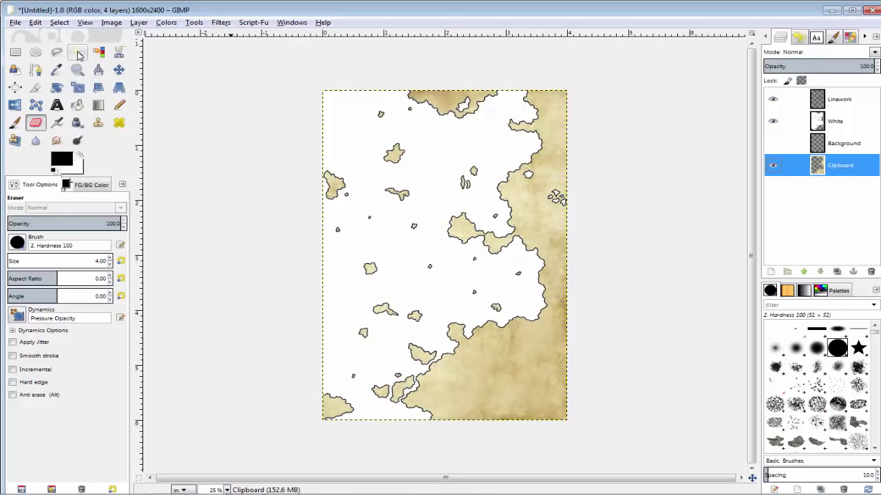
pyautogui.click(773, 122)
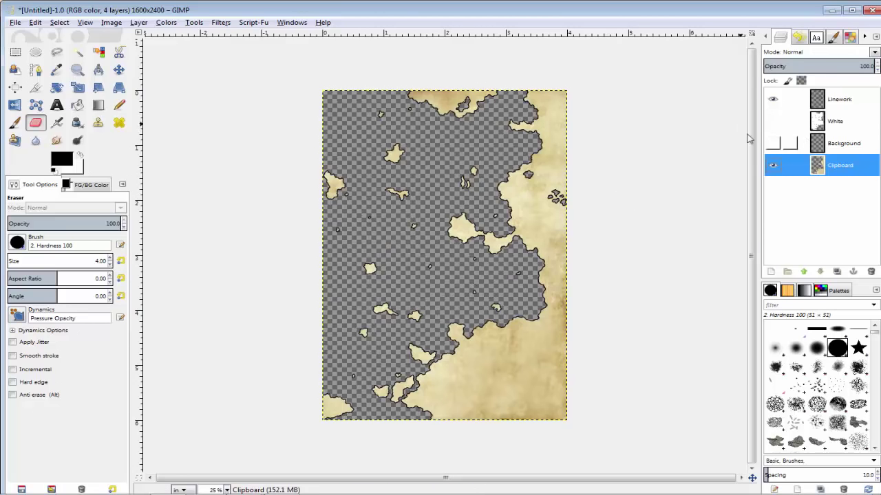
# Colorize the remaining Clipboard parchment blue with hue 206, saturation 40 and lightness -29.
pyautogui.click(165, 23)
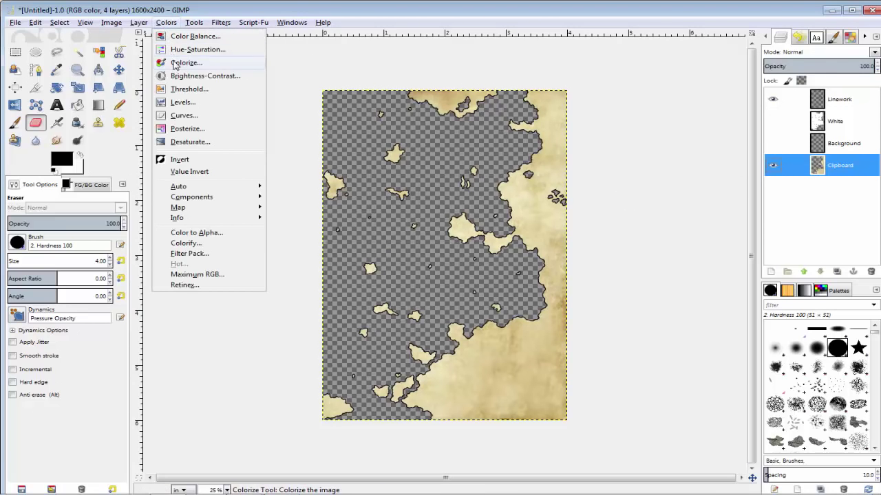
pyautogui.click(174, 65)
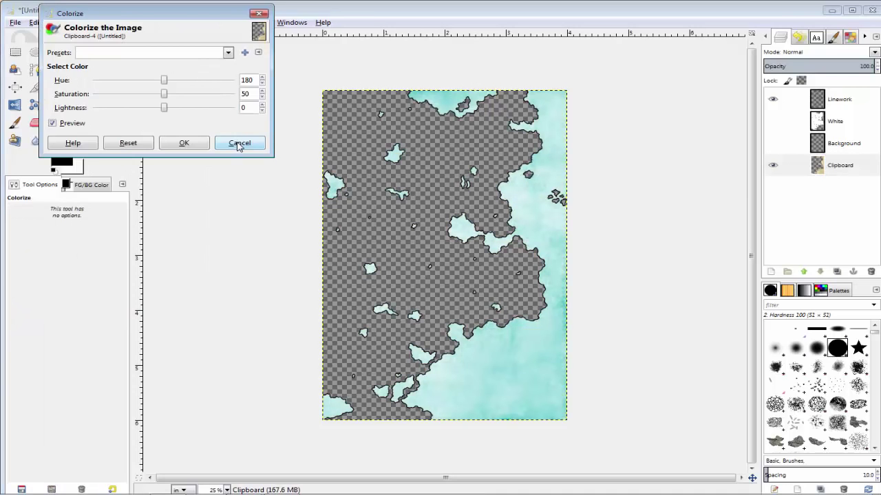
pyautogui.click(164, 97)
pyautogui.moveTo(164, 83); pyautogui.dragTo(208, 101)
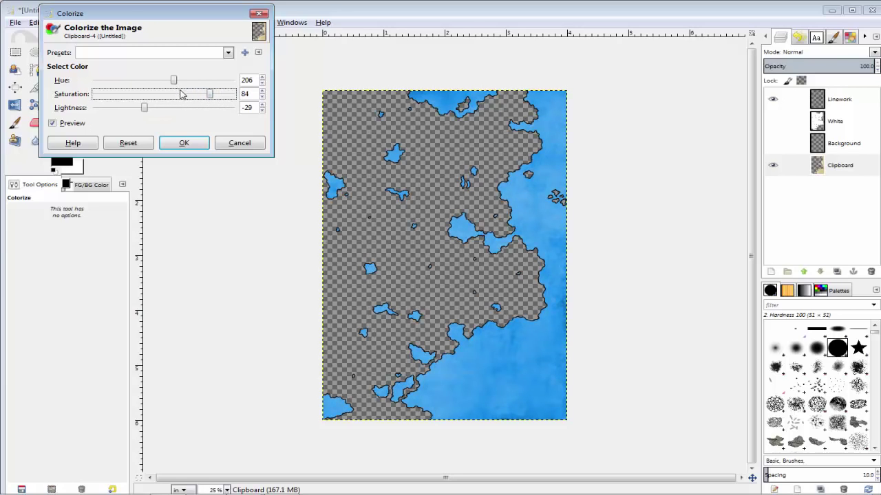
pyautogui.click(262, 97)
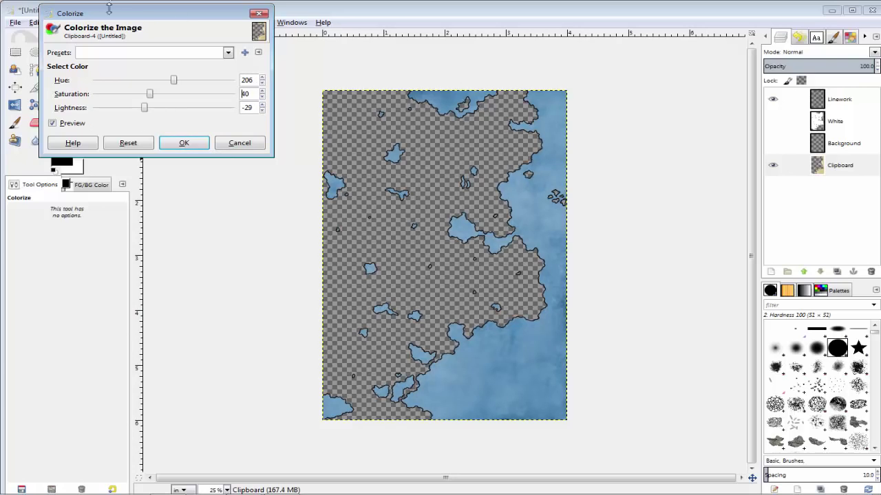
pyautogui.click(184, 144)
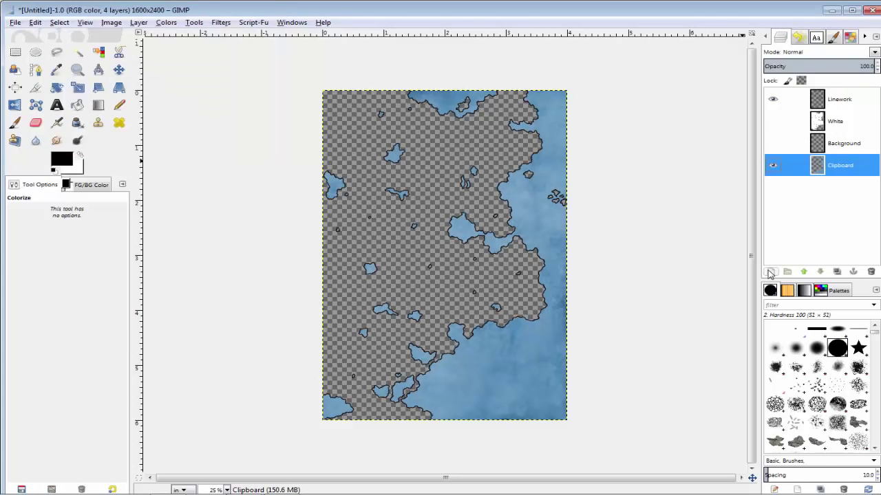
# Create a 1600 × 2400 px transparent layer named Land and rename the blue Clipboard layer Water.
pyautogui.click(770, 272)
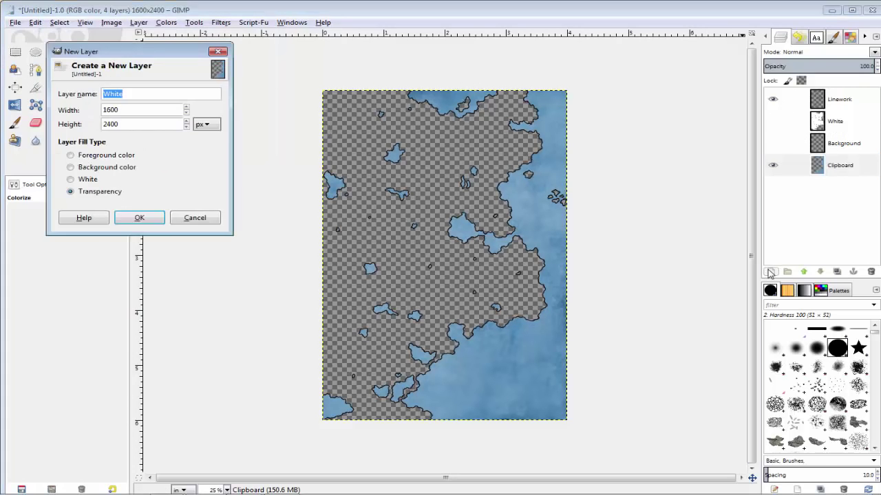
pyautogui.click(139, 218)
pyautogui.doubleClick(842, 191)
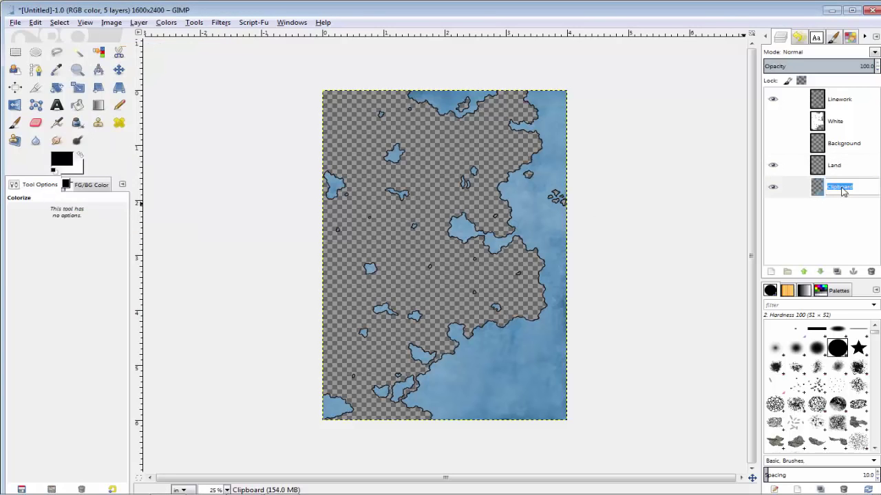
pyautogui.write('Water')
pyautogui.press('Return')
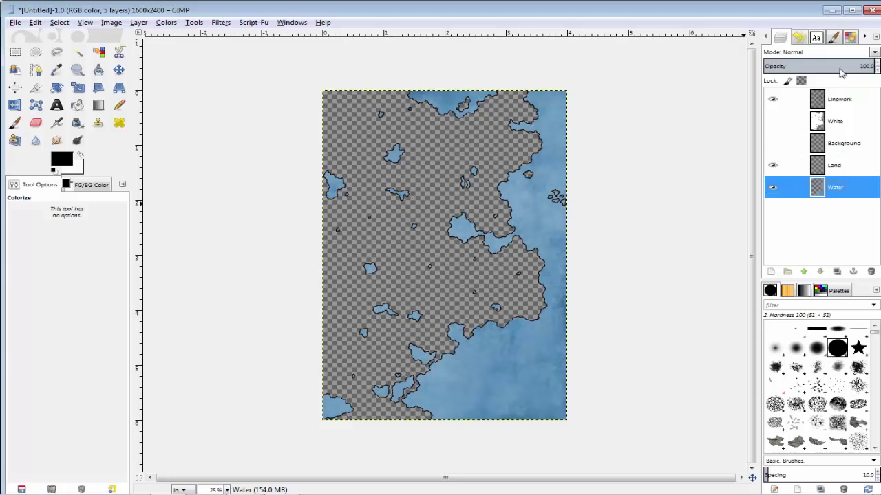
# Switch to the browser, copy the old paper texture image from its DeviantArt page, and return to GIMP.
pyautogui.click(835, 12)
pyautogui.rightClick(435, 181)
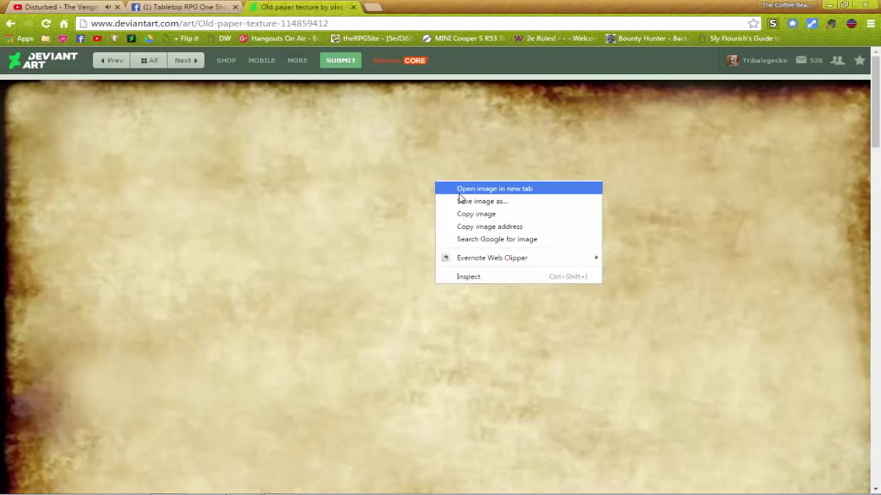
pyautogui.click(466, 214)
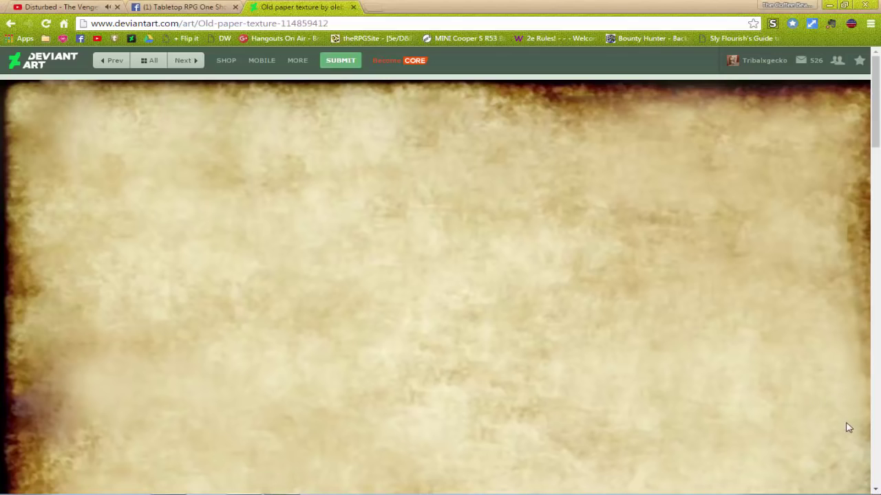
pyautogui.click(169, 486)
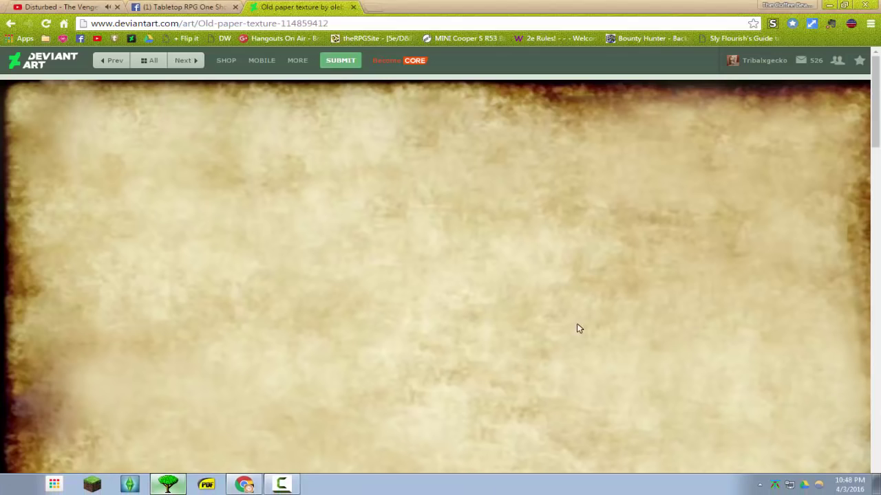
# Hide the Linework and Water layers and paste the copied paper texture as a new layer above Land.
pyautogui.click(856, 166)
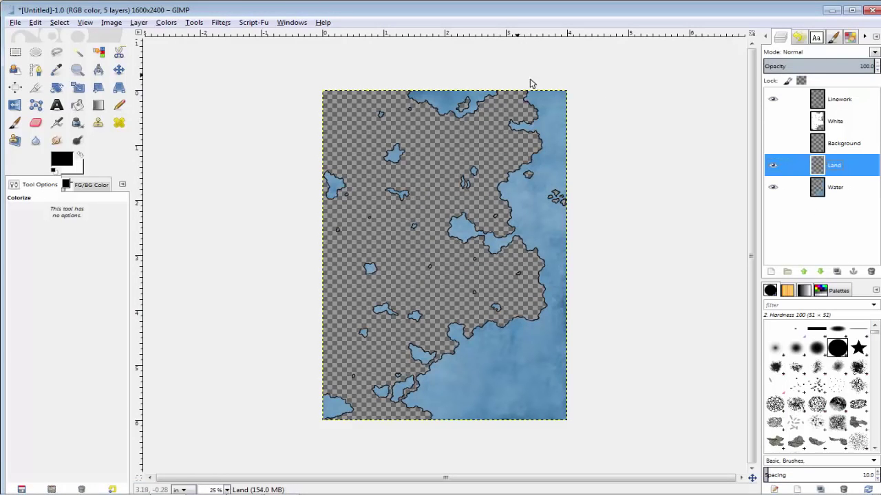
pyautogui.click(772, 99)
pyautogui.click(773, 187)
pyautogui.rightClick(367, 219)
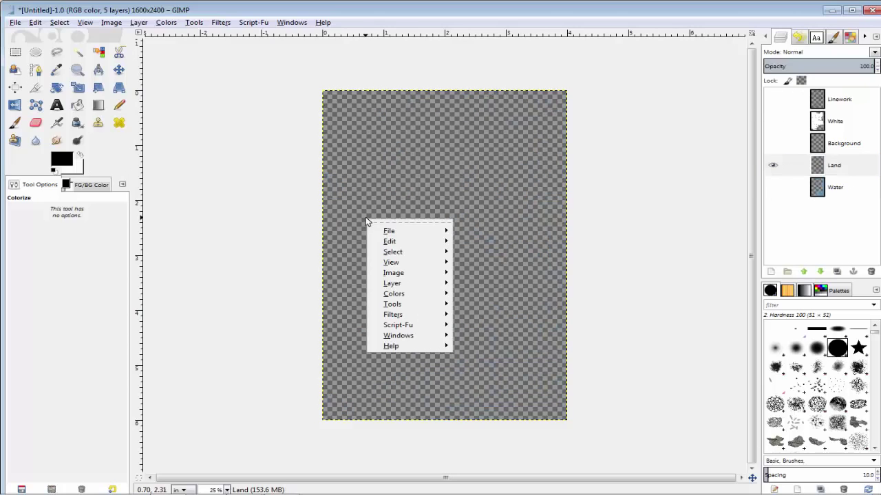
pyautogui.moveTo(419, 241)
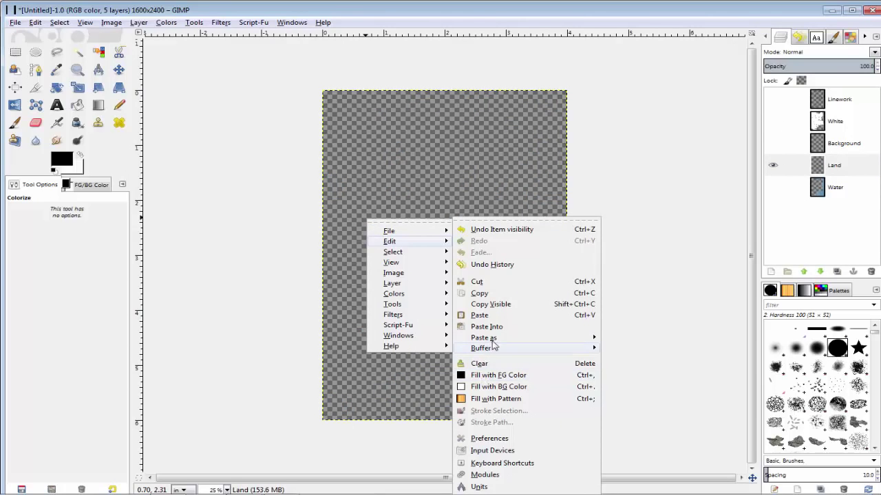
pyautogui.moveTo(559, 342)
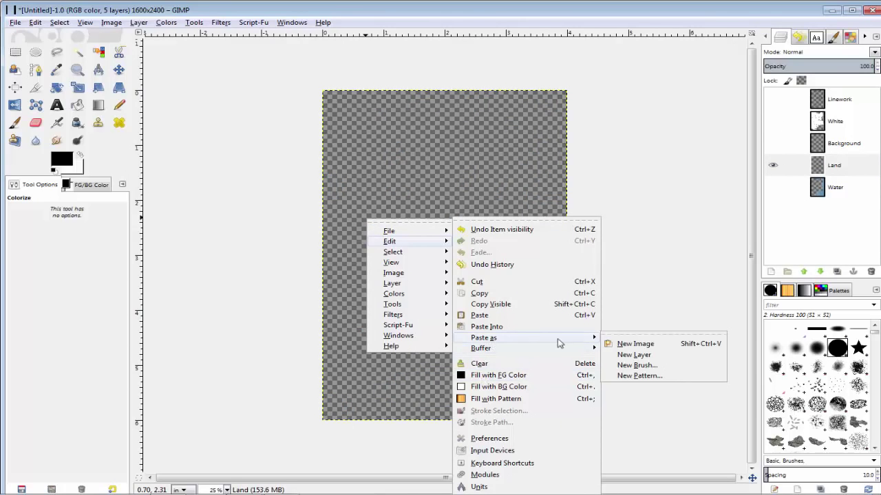
pyautogui.click(633, 355)
# Rotate the pasted paper texture layer 90° clockwise.
pyautogui.click(836, 190)
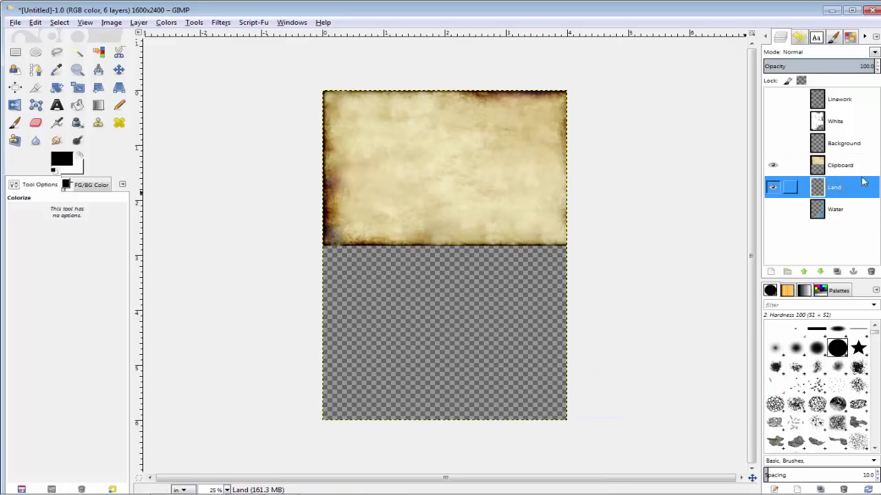
pyautogui.rightClick(838, 169)
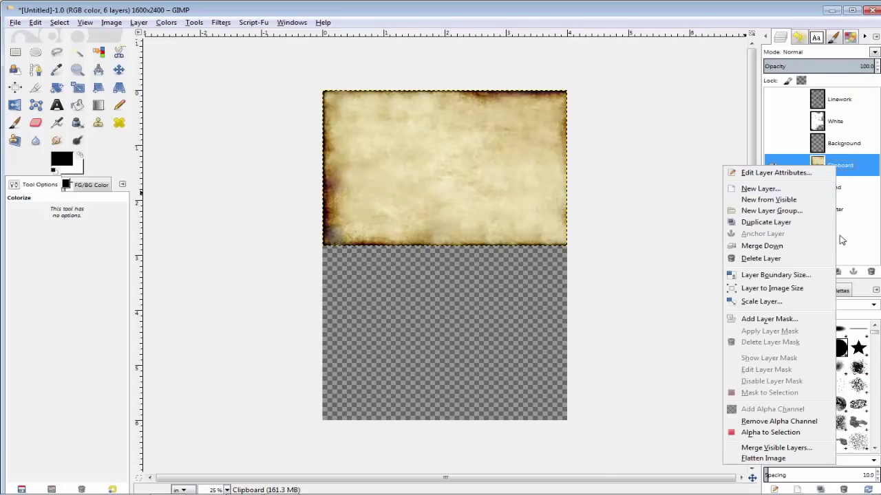
pyautogui.click(864, 219)
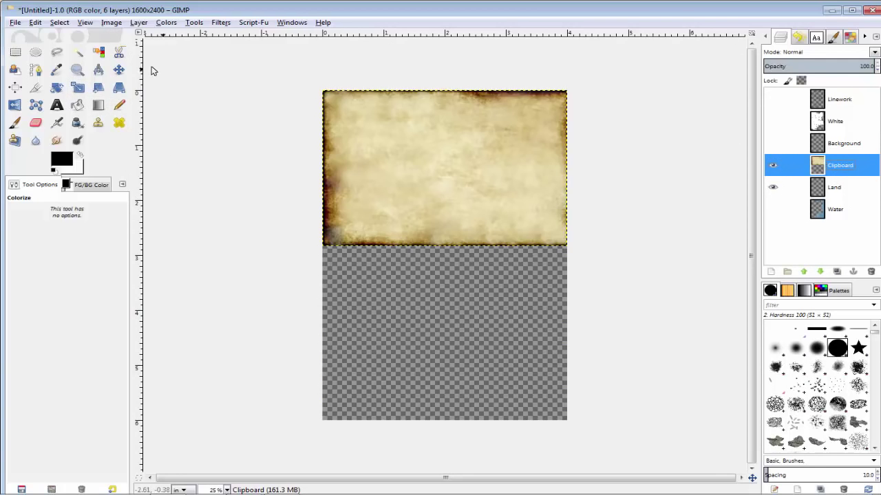
pyautogui.click(139, 22)
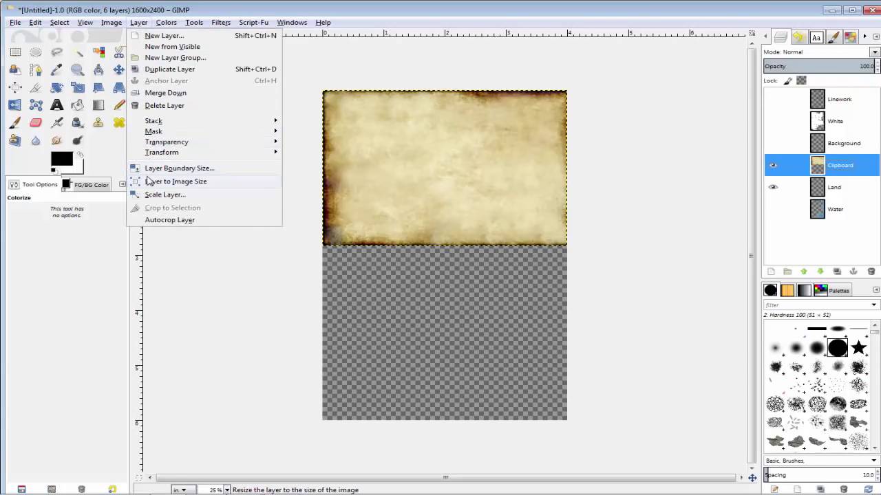
pyautogui.moveTo(249, 151)
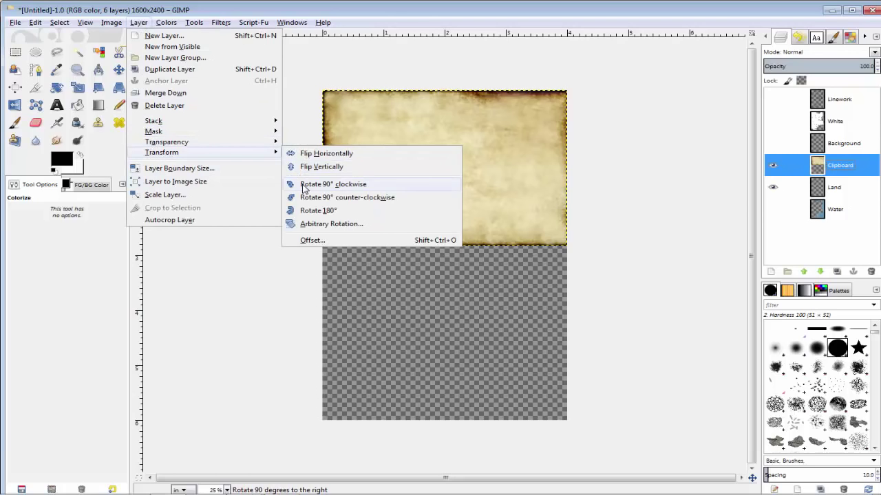
pyautogui.click(333, 184)
# Scale the rotated paper texture from its lower corners to about 4.692 × 6.640 in, covering the whole canvas.
pyautogui.hotkey('shift', 't')
pyautogui.click(421, 163)
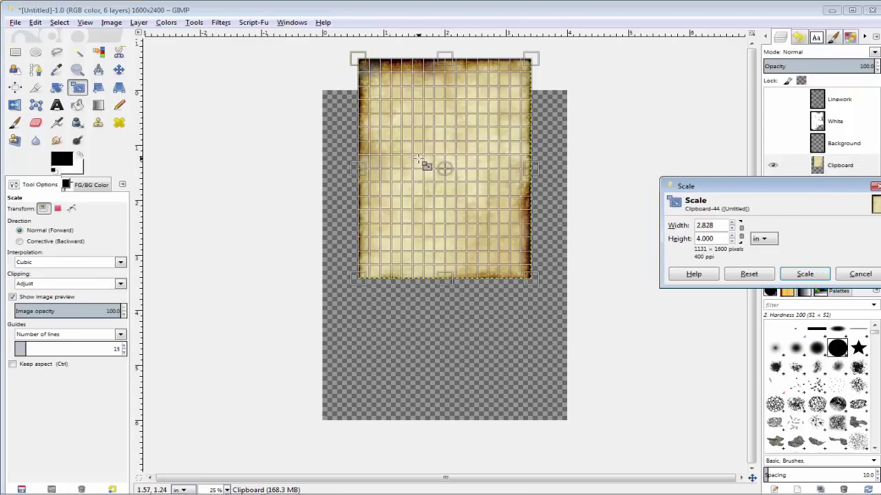
pyautogui.moveTo(362, 278); pyautogui.dragTo(298, 361)
pyautogui.moveTo(531, 361); pyautogui.dragTo(584, 424)
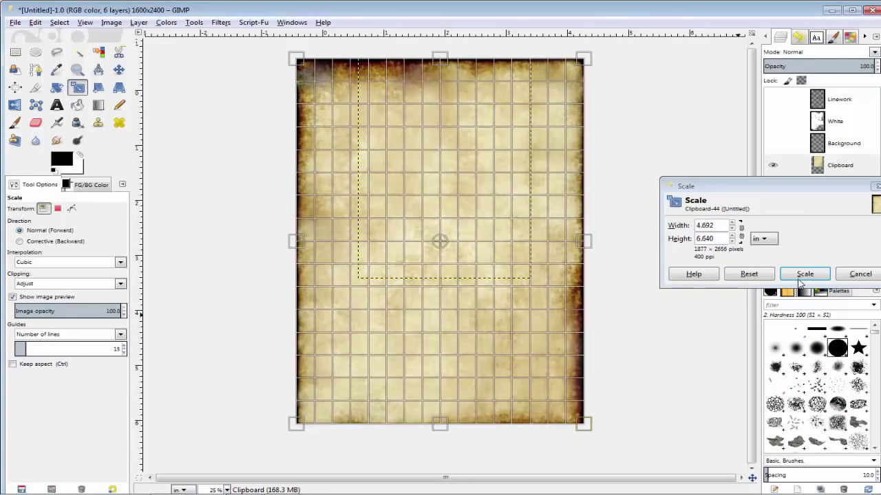
pyautogui.click(803, 274)
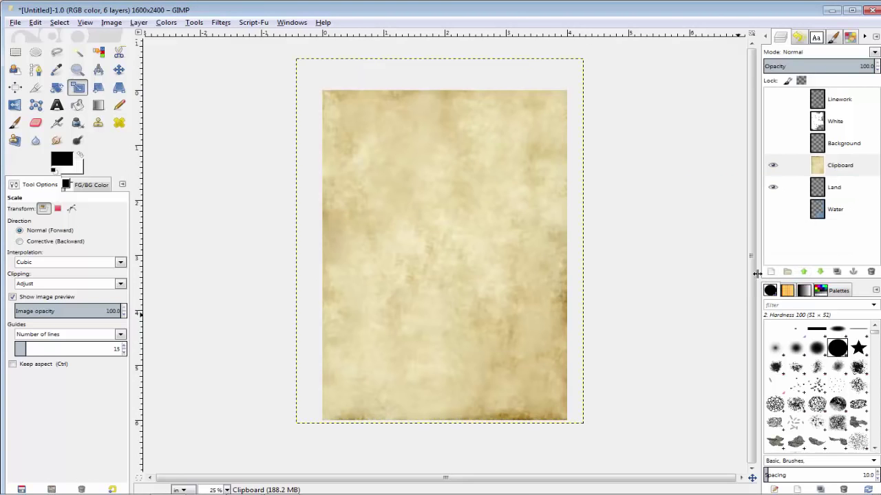
# Rescale the paper texture to about 4.718 × 6.45 in by bringing its upper edge closer to the canvas.
pyautogui.click(468, 89)
pyautogui.moveTo(450, 65); pyautogui.dragTo(445, 70)
pyautogui.moveTo(295, 245)
pyautogui.mouseDown()
pyautogui.moveTo(344, 248)
pyautogui.moveTo(295, 246)
pyautogui.mouseUp()
pyautogui.click(804, 273)
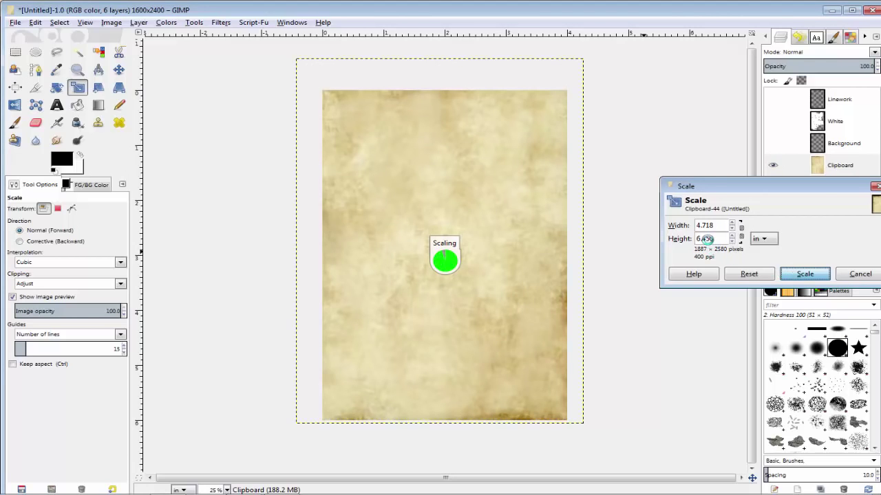
# Crop the paper texture layer to the image size and merge it down into the Land layer.
pyautogui.rightClick(829, 172)
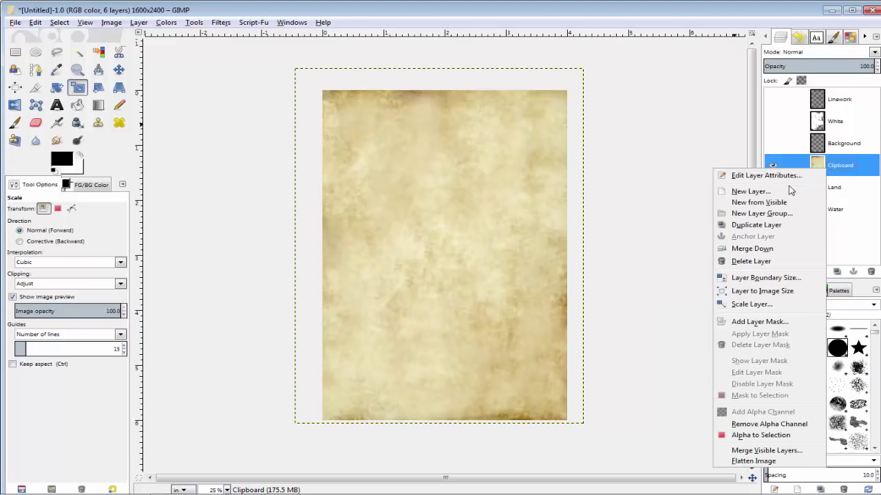
pyautogui.click(757, 294)
pyautogui.rightClick(834, 169)
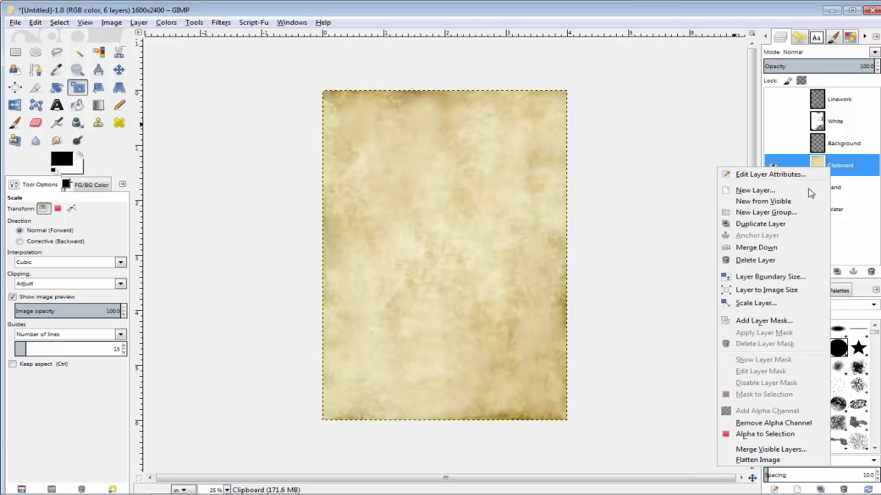
pyautogui.click(755, 247)
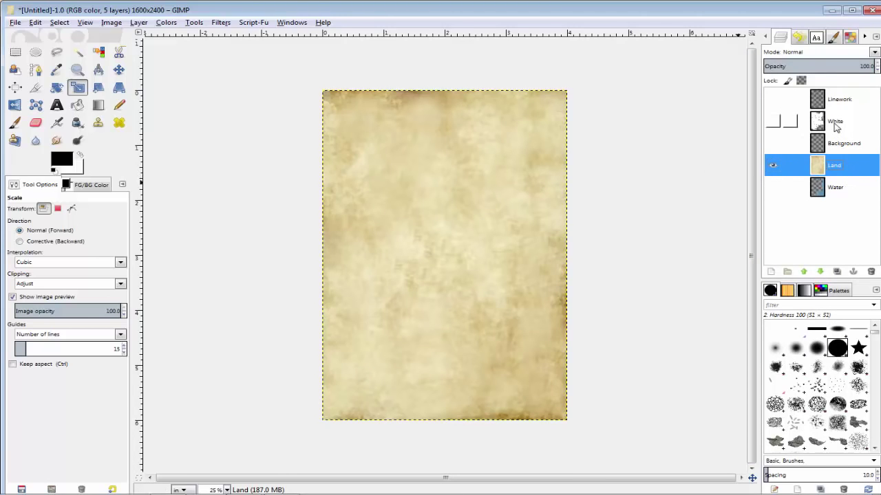
# Hide the Land layer and make the White layer active and visible on its own.
pyautogui.click(791, 123)
pyautogui.click(773, 166)
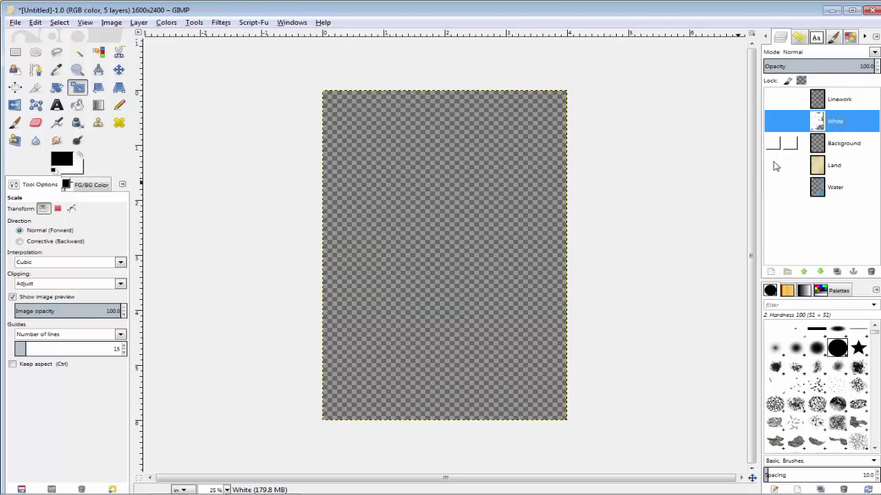
pyautogui.click(773, 121)
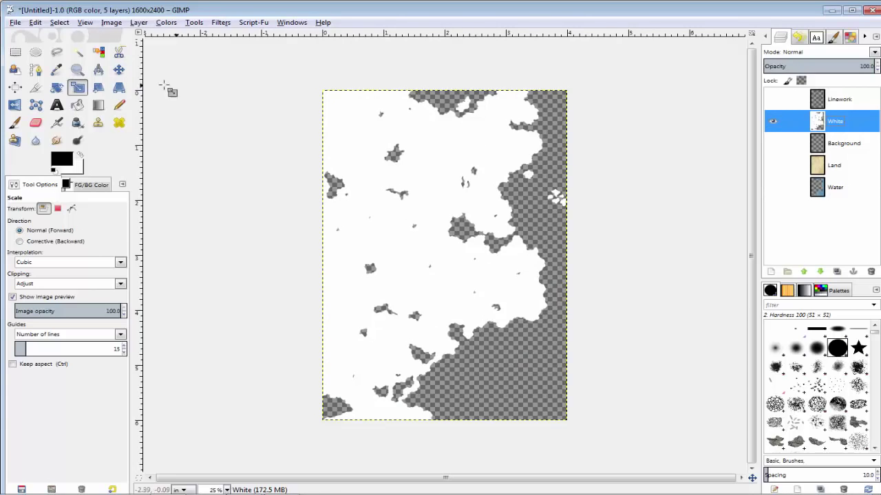
# Select the white landmass by color on the White layer and invert the selection to the water areas.
pyautogui.click(98, 53)
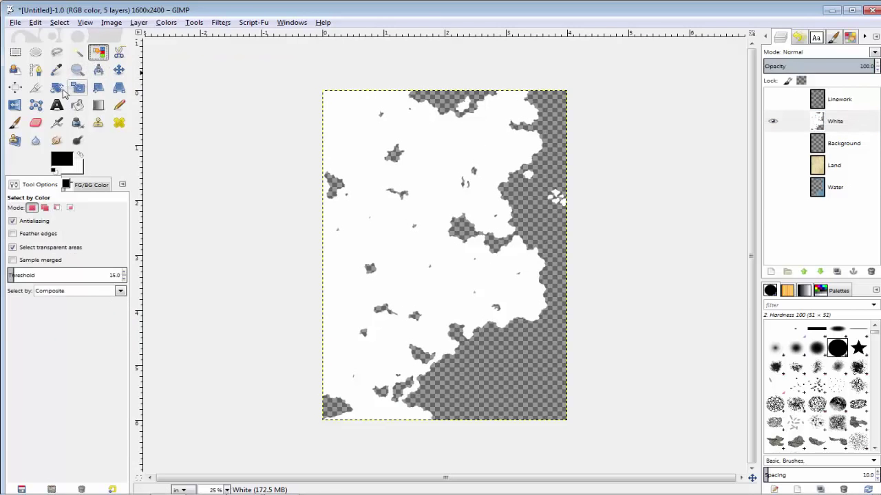
pyautogui.click(366, 113)
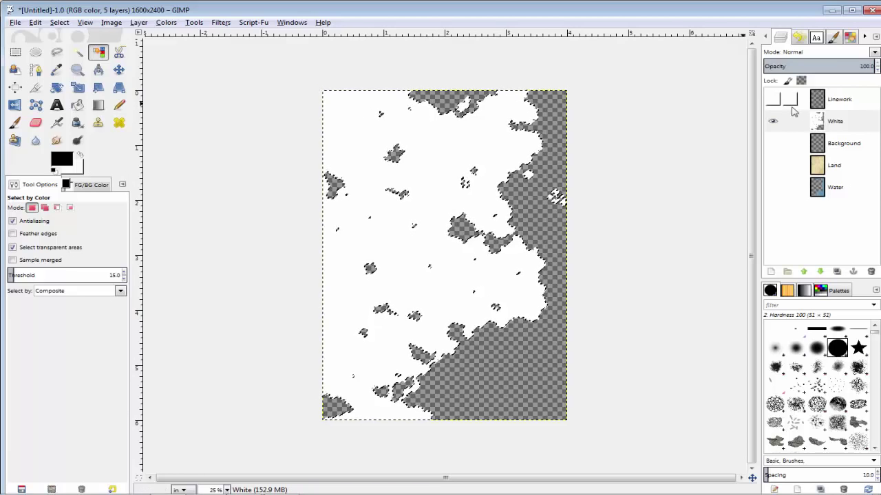
pyautogui.click(60, 22)
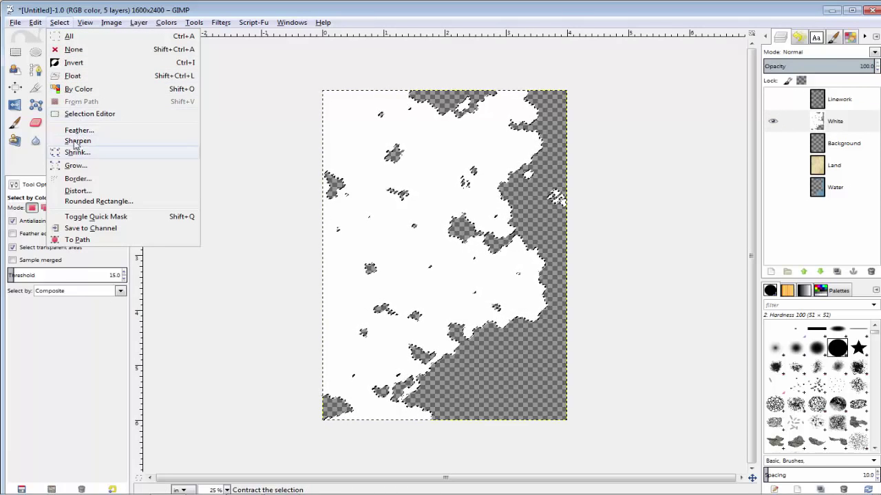
pyautogui.click(74, 62)
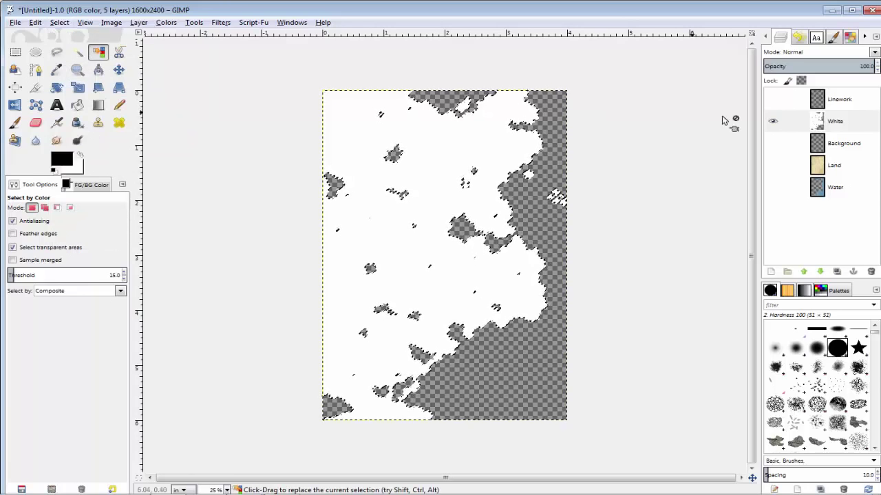
# Show the Land layer, hide the White layer, and delete the selected water areas from the Land layer.
pyautogui.click(773, 165)
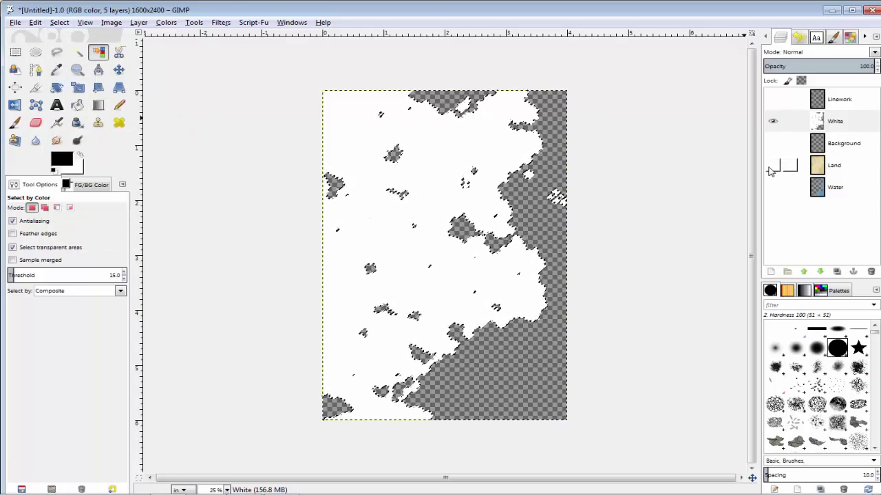
pyautogui.click(829, 168)
pyautogui.click(773, 121)
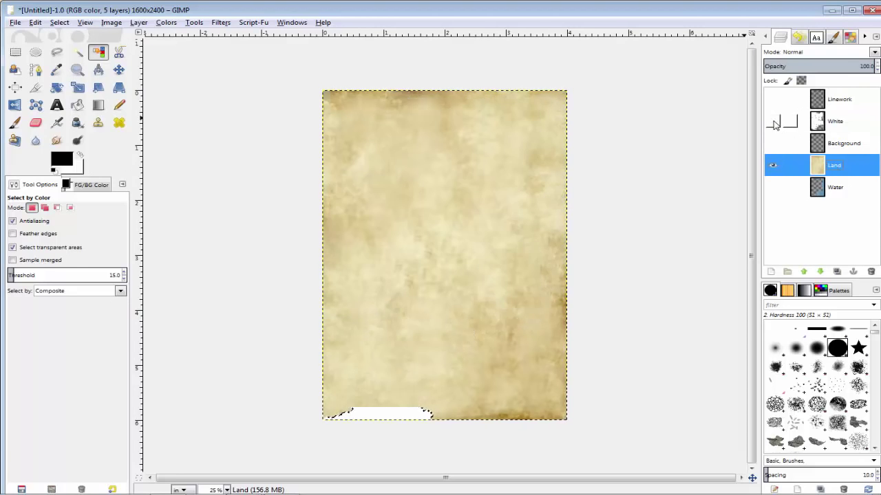
pyautogui.press('Delete')
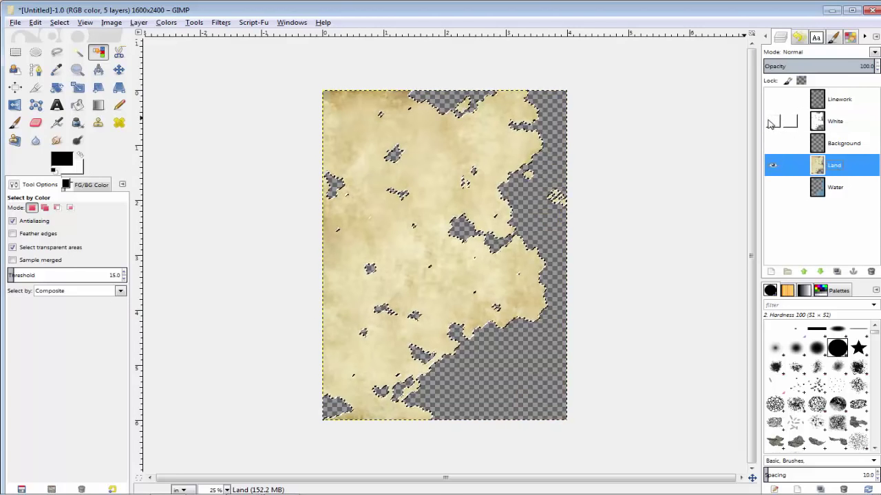
# Clear the selection and open the Colorize adjustment for the Land layer.
pyautogui.click(59, 23)
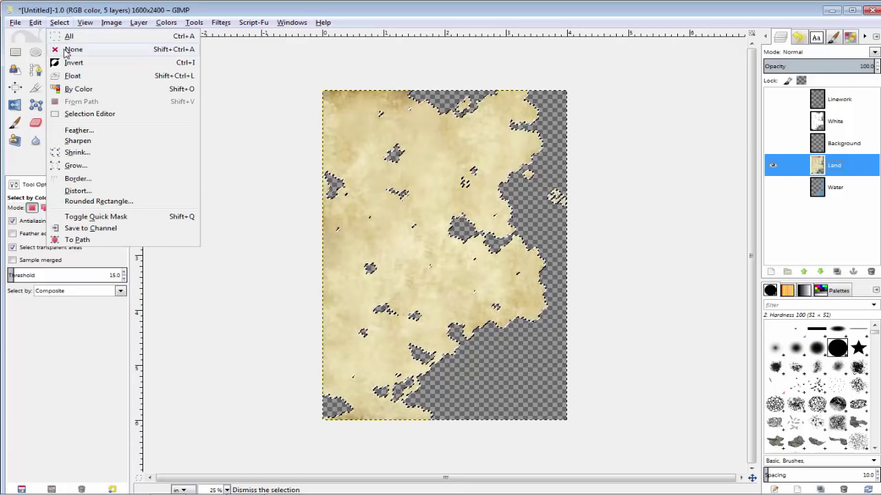
pyautogui.click(73, 52)
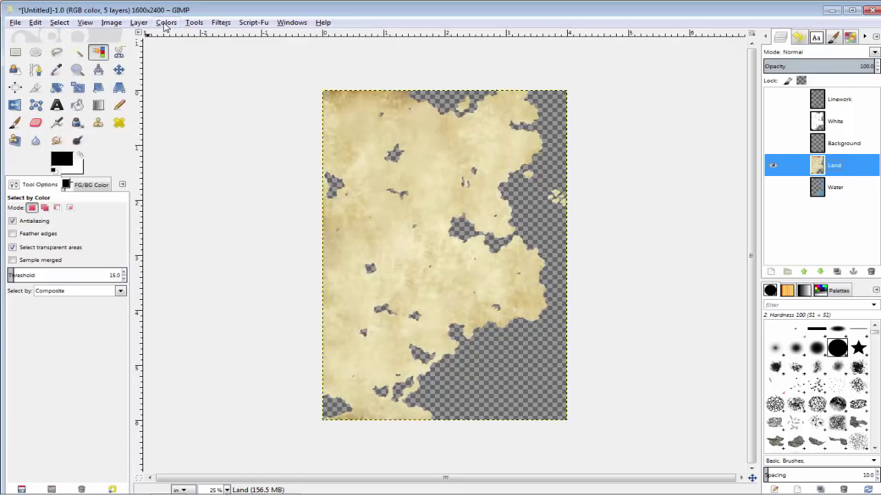
pyautogui.click(166, 23)
pyautogui.click(180, 62)
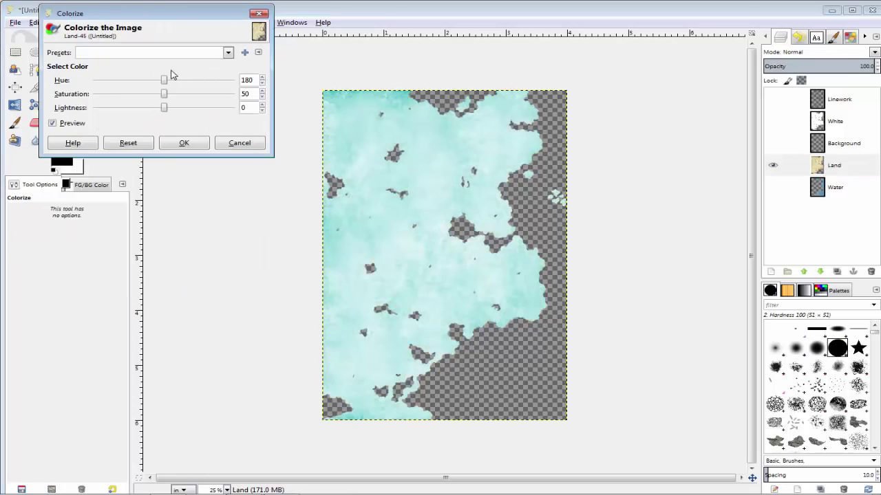
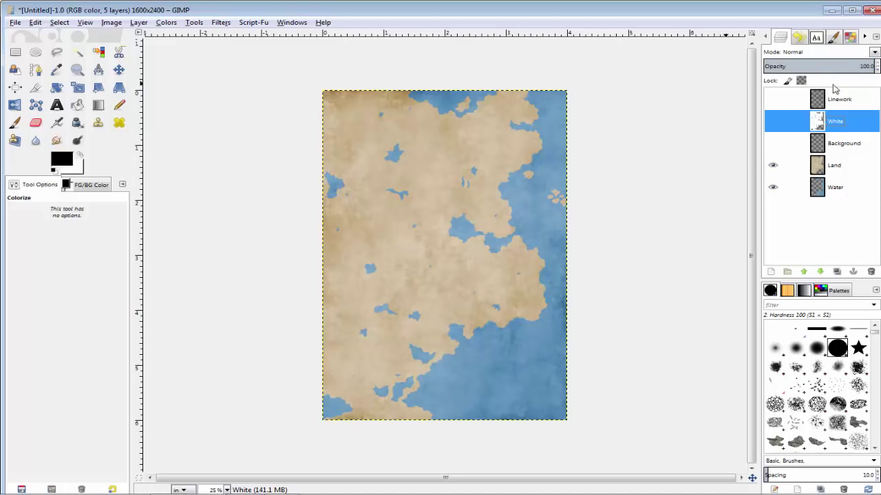
# Briefly show the Linework layer over the colored land and water, and hide it again.
pyautogui.click(772, 100)
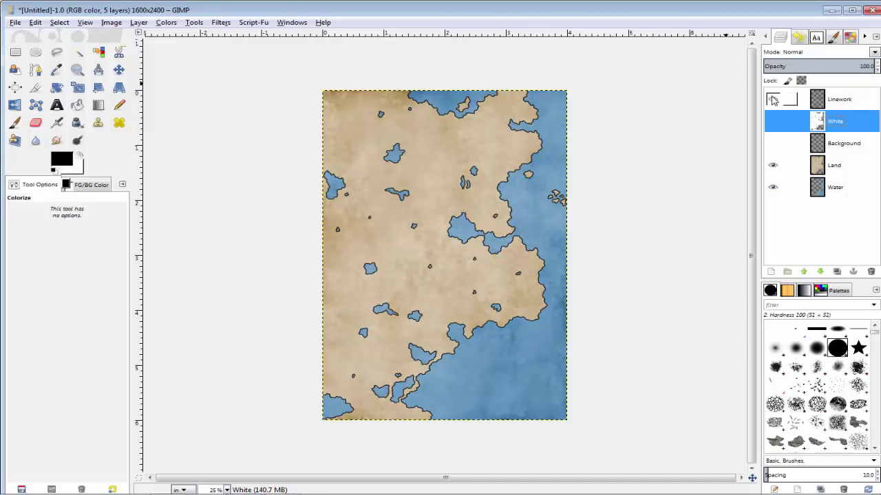
pyautogui.click(772, 100)
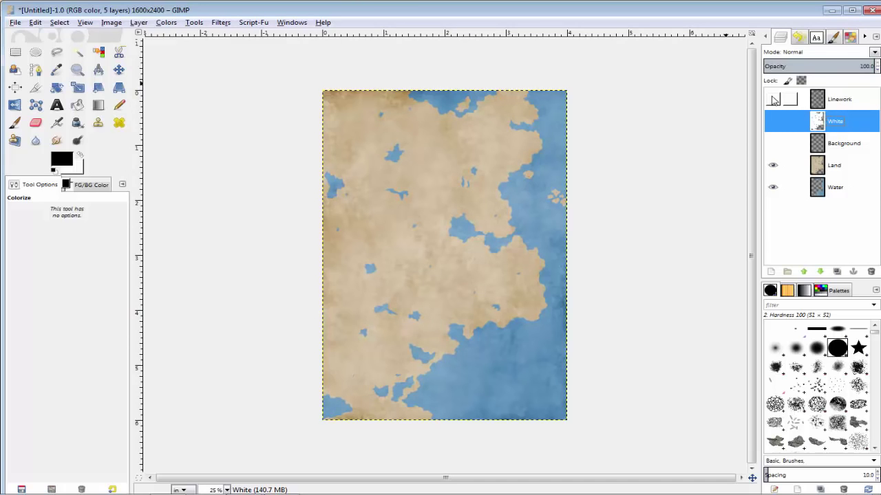
# Apply Bevel and Emboss to the Land layer as an Outer Bevel with depth 2 and direction Up.
pyautogui.click(841, 169)
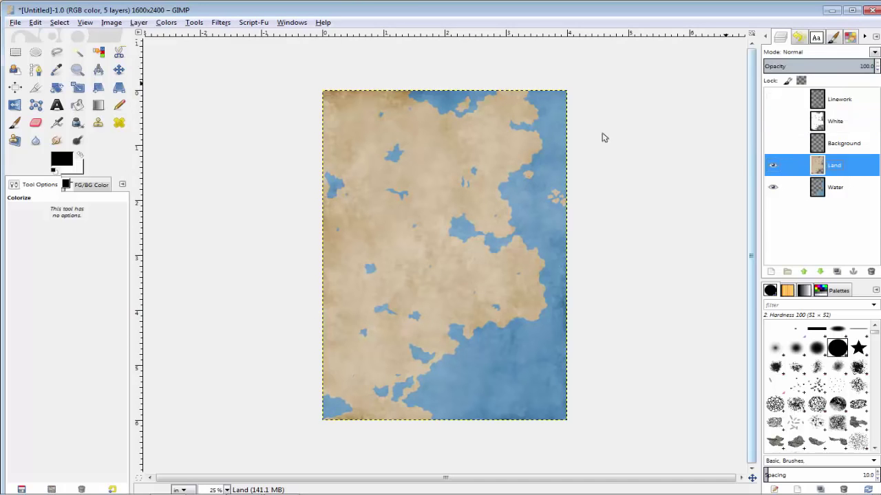
pyautogui.click(259, 24)
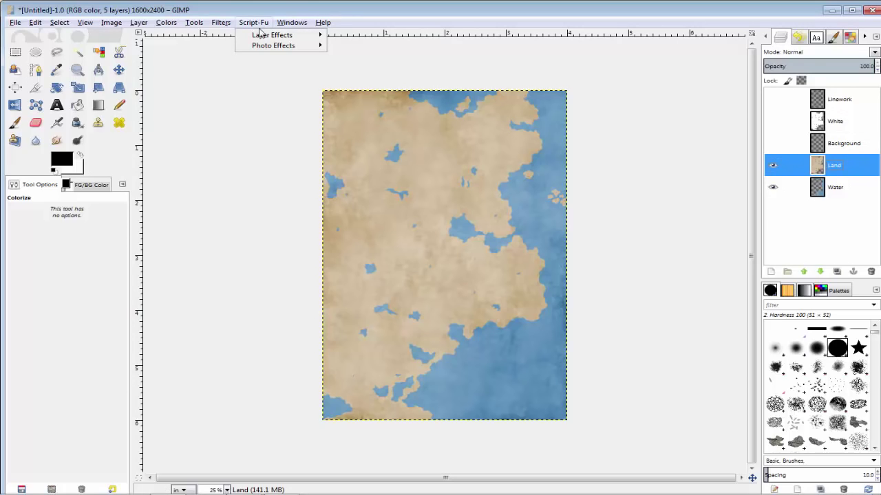
pyautogui.moveTo(261, 37)
pyautogui.click(365, 35)
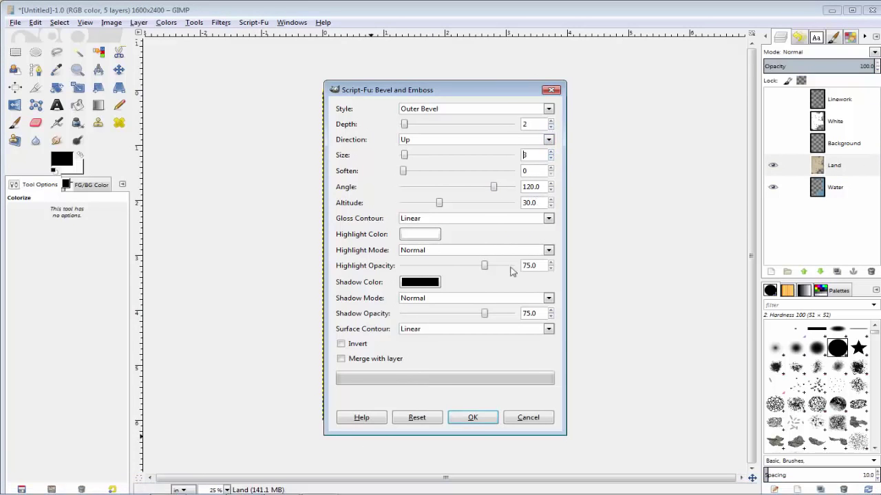
pyautogui.moveTo(432, 94); pyautogui.dragTo(677, 73)
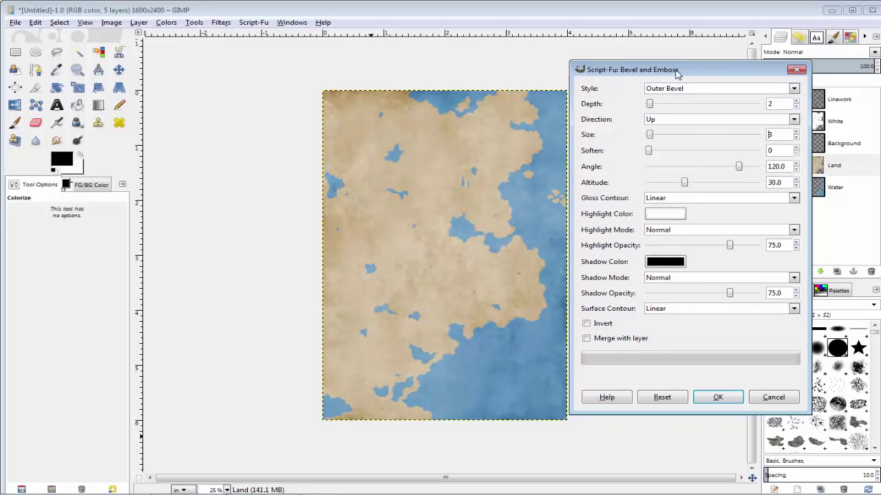
pyautogui.click(716, 399)
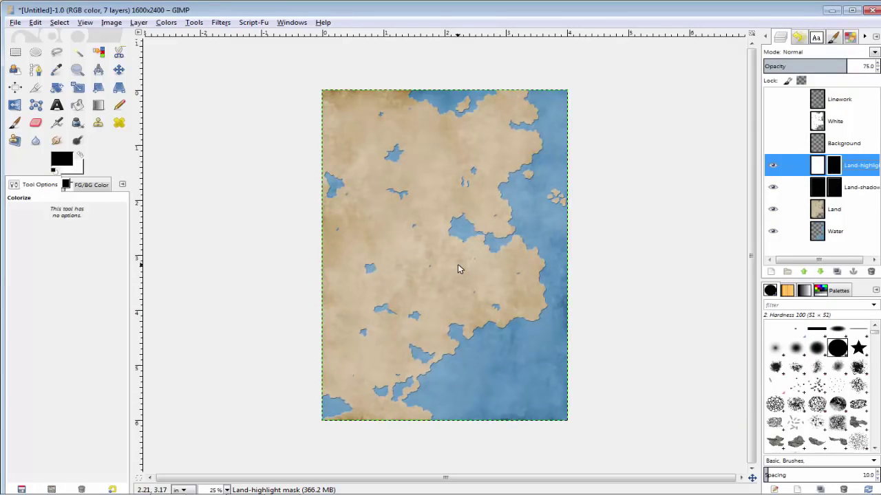
# Merge the Land-highlight layer down into Land-shadow and delete the Background layer.
pyautogui.keyDown('ctrl'); pyautogui.scroll(3, 457, 269); pyautogui.keyUp('ctrl')
pyautogui.scroll(-5, 629, 295)
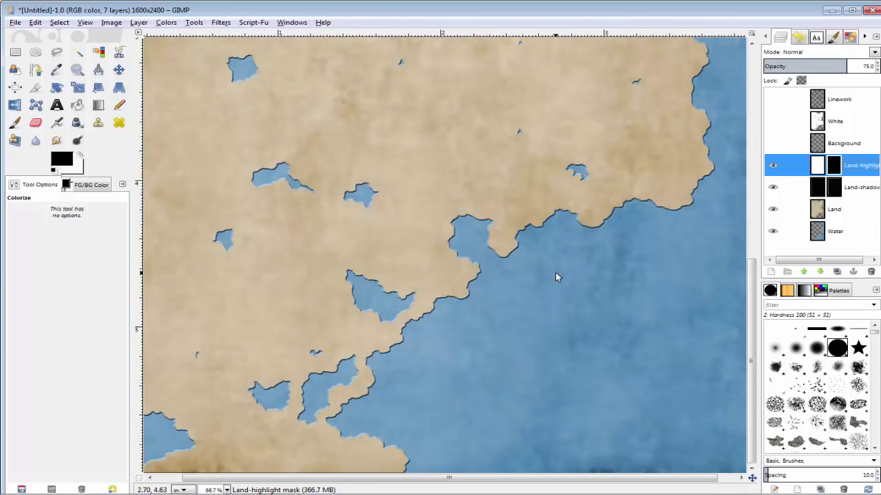
pyautogui.keyDown('ctrl'); pyautogui.scroll(-2, 555, 272); pyautogui.keyUp('ctrl')
pyautogui.keyDown('ctrl'); pyautogui.scroll(-1, 525, 281); pyautogui.keyUp('ctrl')
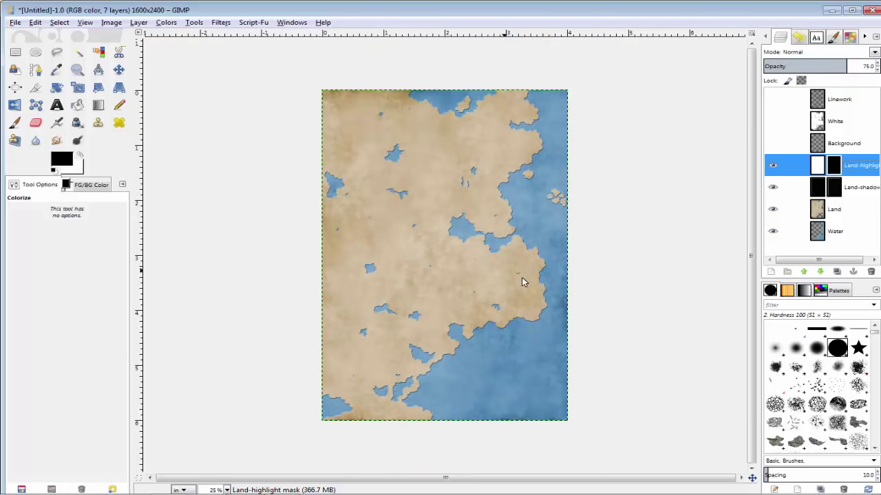
pyautogui.rightClick(847, 170)
pyautogui.click(802, 300)
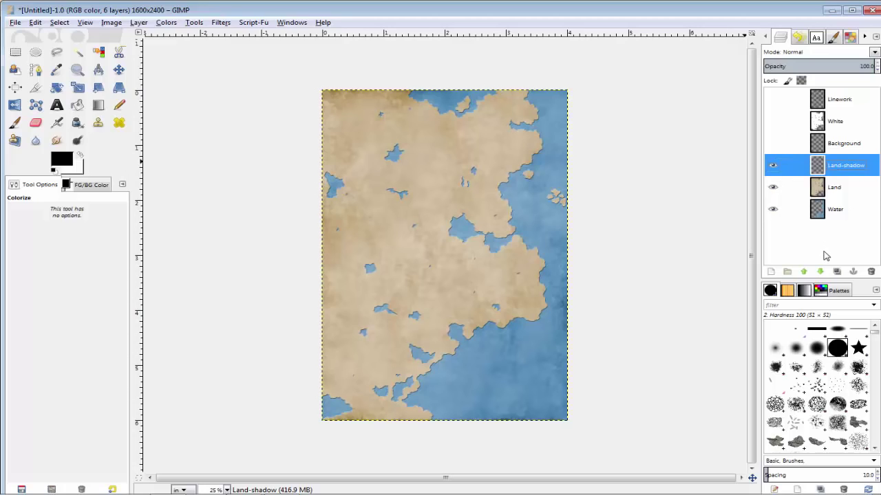
pyautogui.click(840, 146)
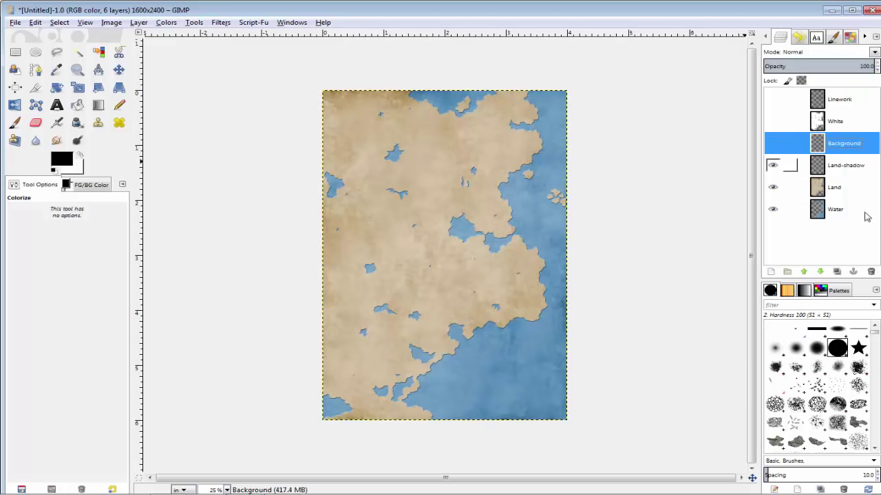
pyautogui.click(871, 272)
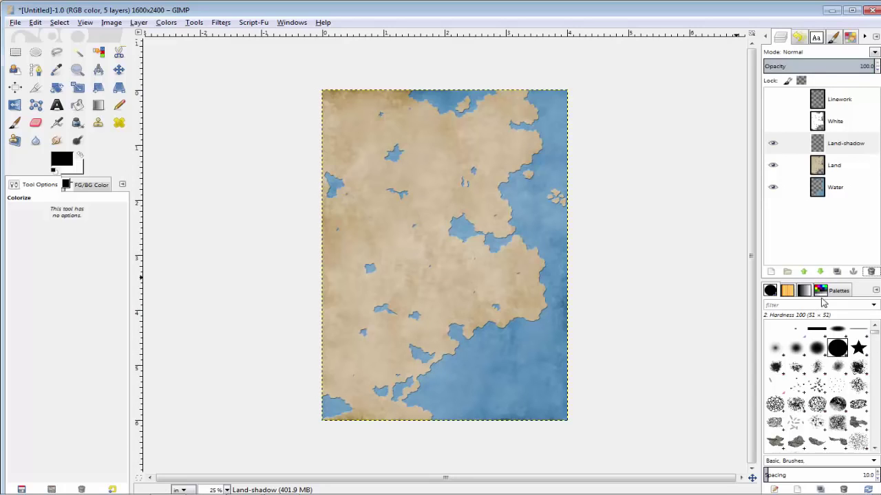
# Filter the brushes by the Maps tag and pick a terrain brush from the SR_Sketchy-Cartography_v2 set.
pyautogui.click(874, 305)
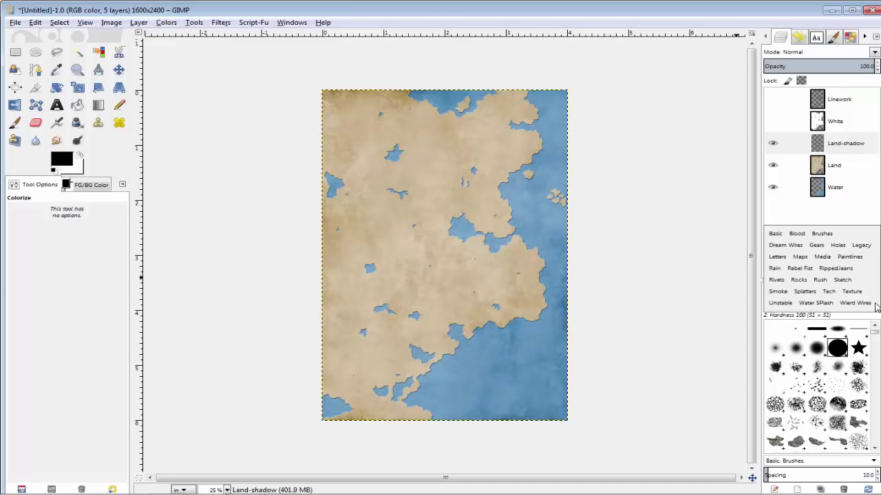
pyautogui.click(798, 257)
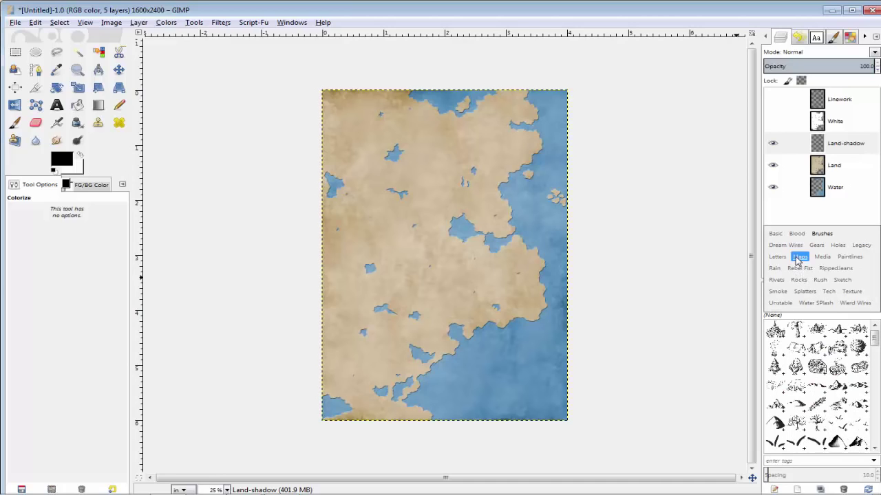
pyautogui.click(874, 344)
pyautogui.moveTo(874, 344)
pyautogui.mouseDown()
pyautogui.moveTo(872, 446)
pyautogui.moveTo(874, 423)
pyautogui.mouseUp()
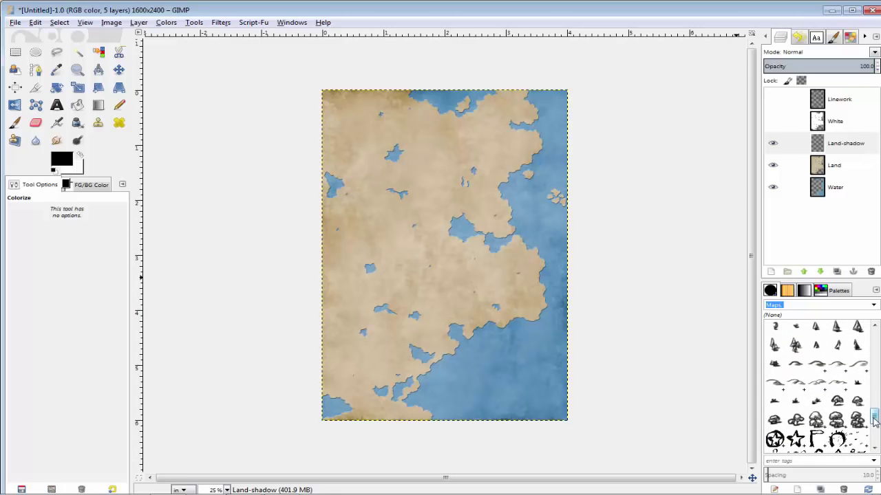
pyautogui.click(815, 420)
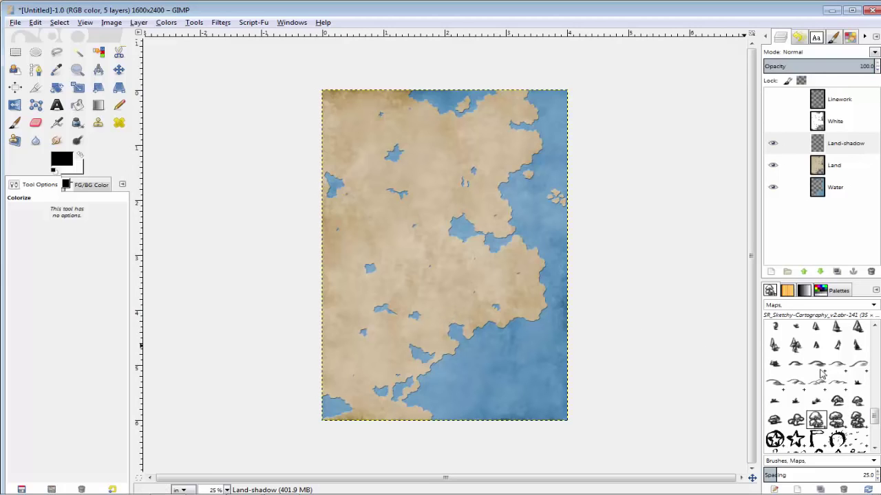
pyautogui.scroll(1, 819, 373)
pyautogui.scroll(3, 823, 380)
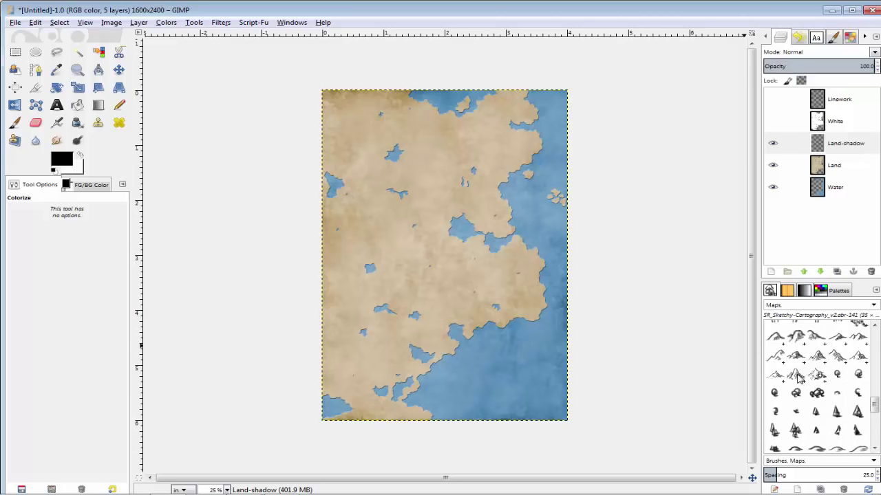
pyautogui.scroll(5, 819, 377)
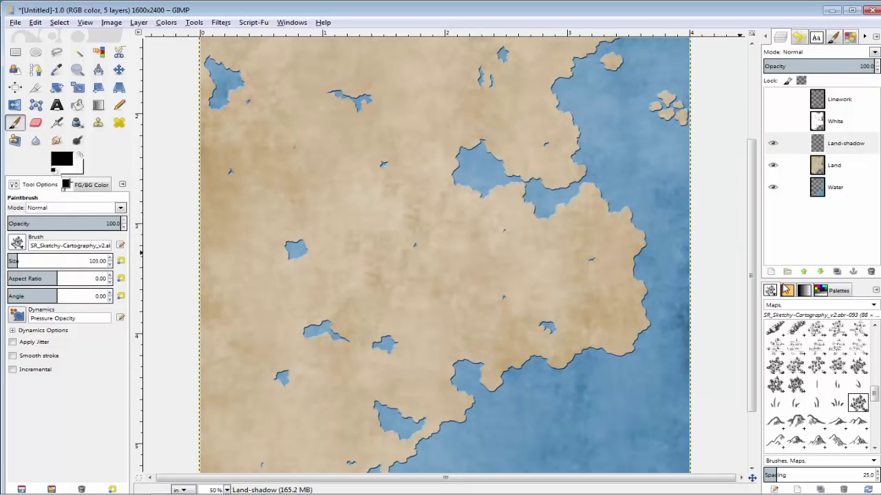
# Create a transparent 1600 × 2400 px layer named Terrain above Land-shadow and make it active.
pyautogui.click(772, 273)
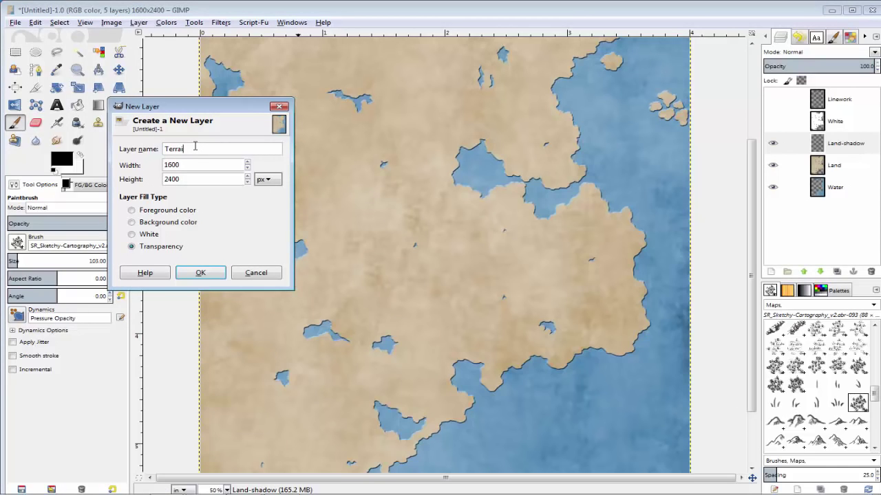
pyautogui.write('Terrain')
pyautogui.press('Return')
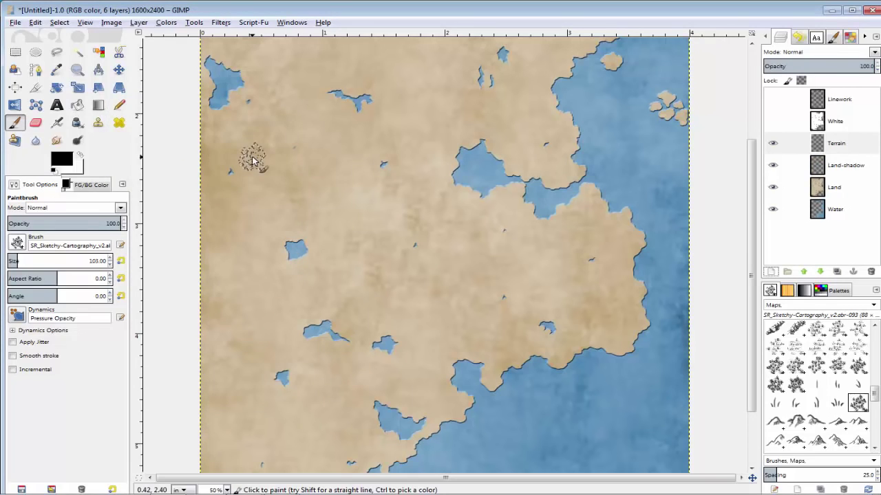
pyautogui.click(845, 150)
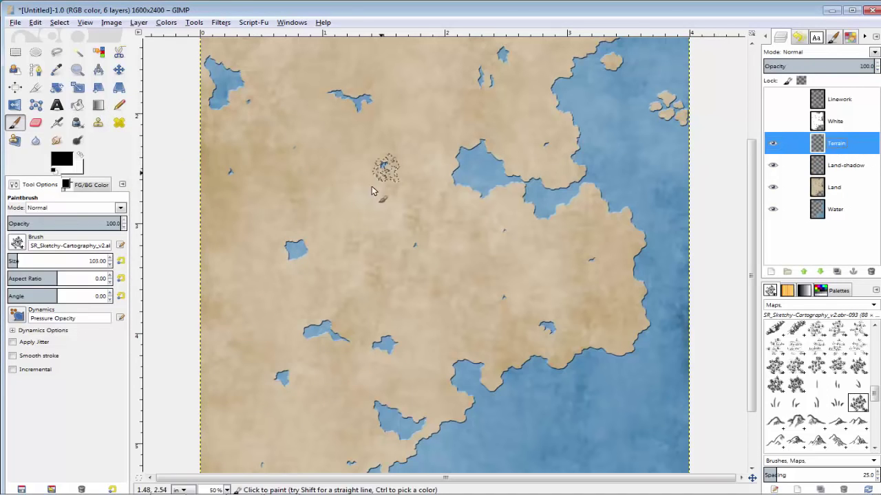
# Choose the SR_Sketchy-Cartography_v2 brush 067 for the Paintbrush and reset its size to the native 183.
pyautogui.scroll(1, 814, 411)
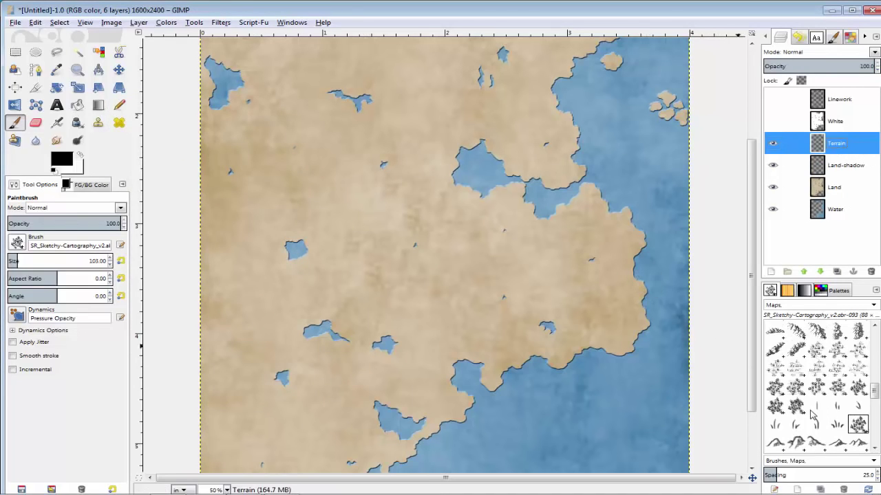
pyautogui.scroll(1, 812, 354)
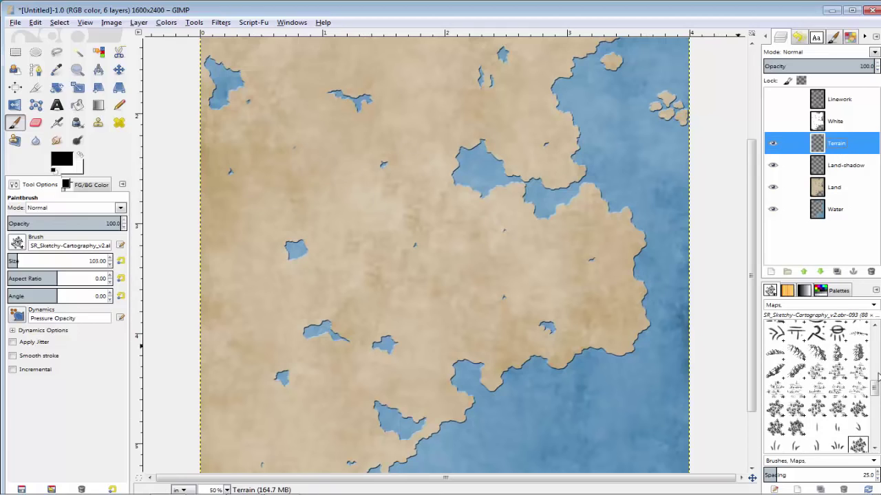
pyautogui.click(837, 353)
pyautogui.click(120, 260)
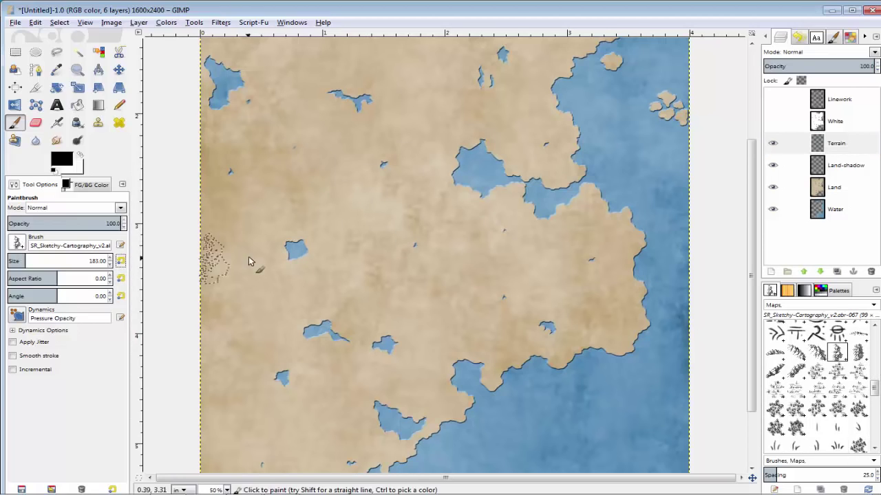
# Try a mountain stamp on the land at brush size 411.63, undo it and reset the brush to its native size.
pyautogui.click(47, 261)
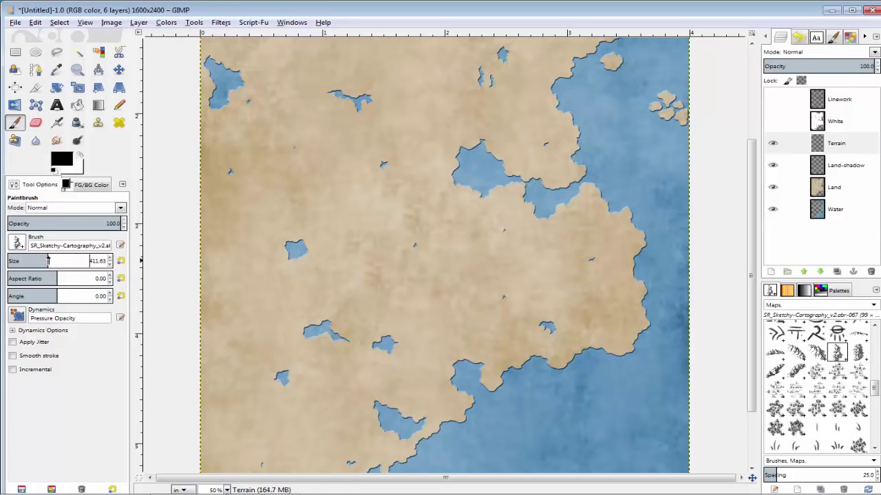
pyautogui.click(324, 167)
pyautogui.hotkey('ctrl', 'z')
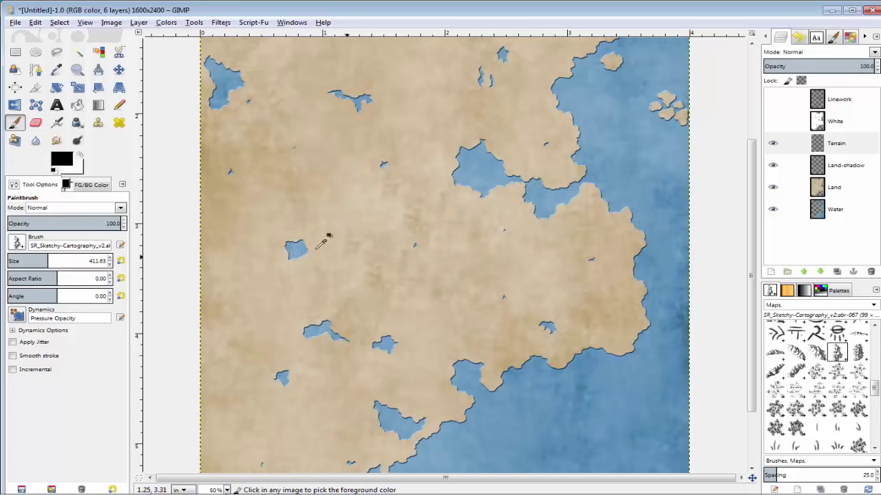
pyautogui.click(120, 262)
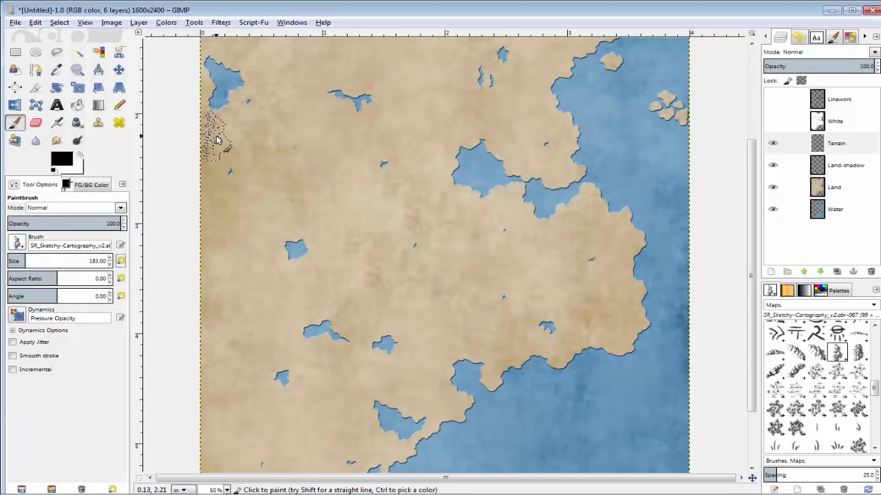
# Stamp mountains at the land's west edge with brush 067 and extend the range southeast with brush 066 at size 165.
pyautogui.click(217, 141)
pyautogui.click(817, 353)
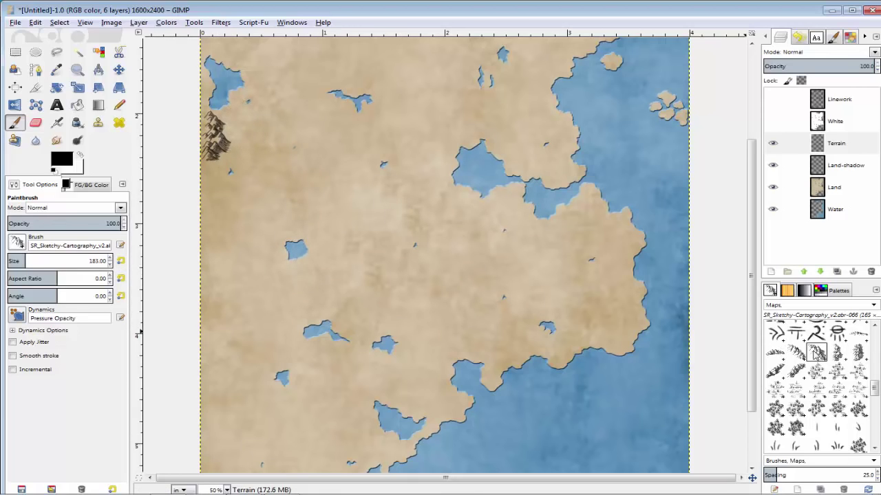
pyautogui.click(121, 261)
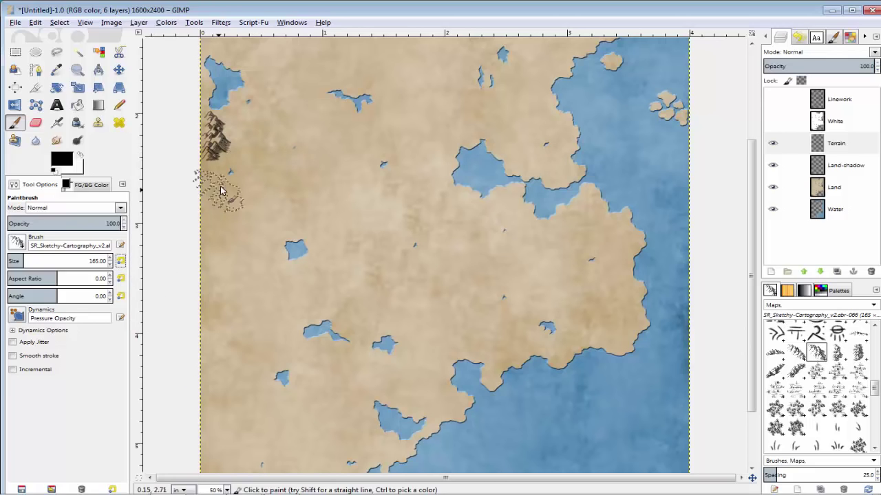
pyautogui.click(252, 165)
pyautogui.click(270, 196)
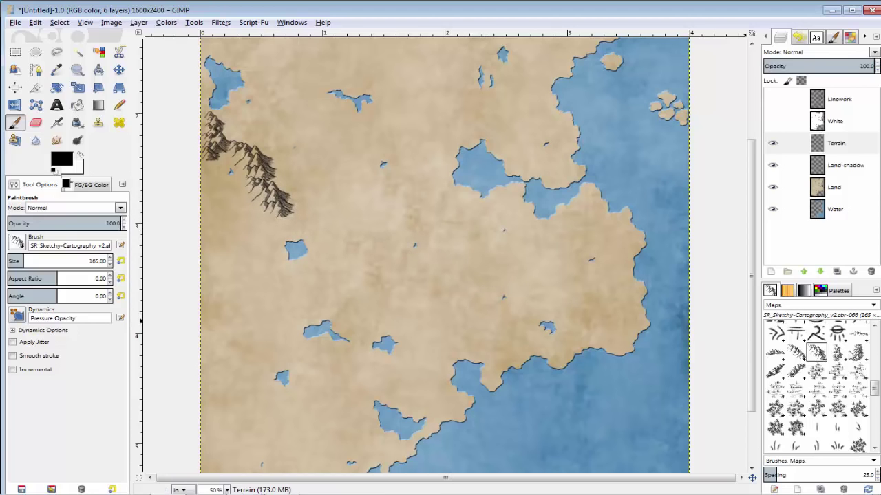
# Extend the western range with brush 065 at size 190 and an eastward ridge using brush 063 at size 286.
pyautogui.click(796, 353)
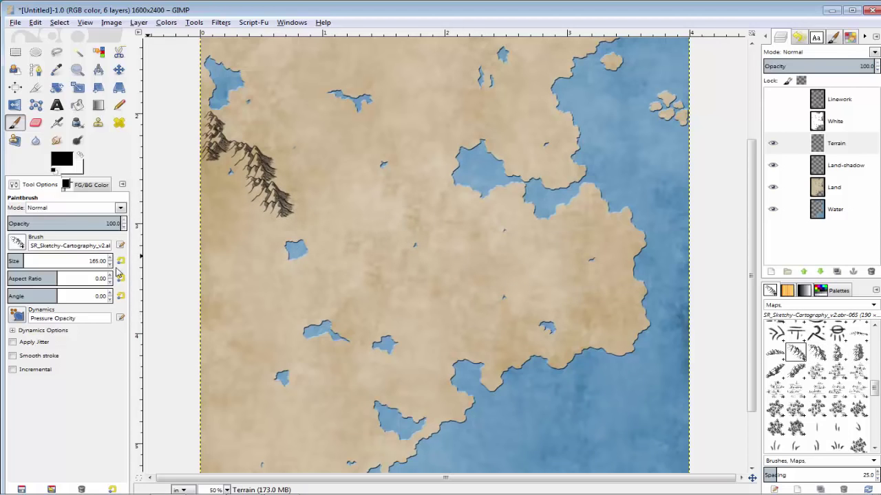
pyautogui.click(244, 209)
pyautogui.click(857, 333)
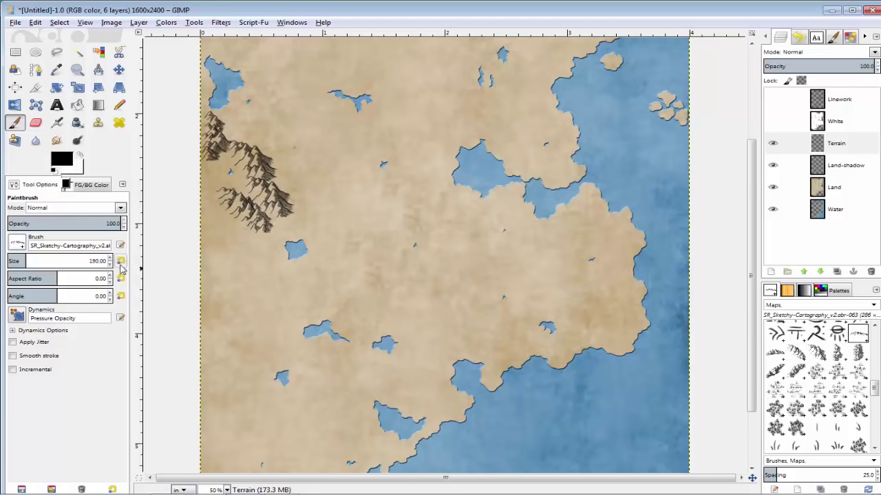
pyautogui.click(120, 260)
pyautogui.click(314, 222)
pyautogui.hotkey('ctrl', 'z')
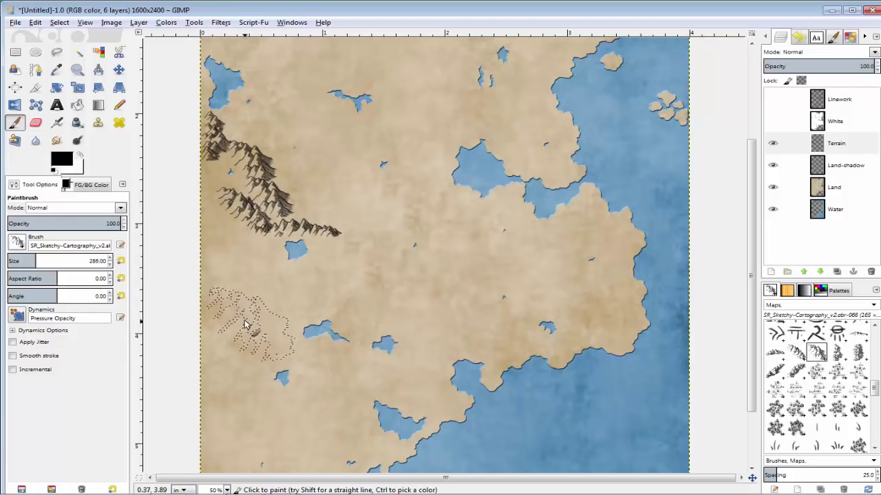
# Stamp a second mountain range running southeast from the west edge with brush 066 at its native size.
pyautogui.click(120, 261)
pyautogui.click(230, 254)
pyautogui.click(796, 371)
pyautogui.click(121, 261)
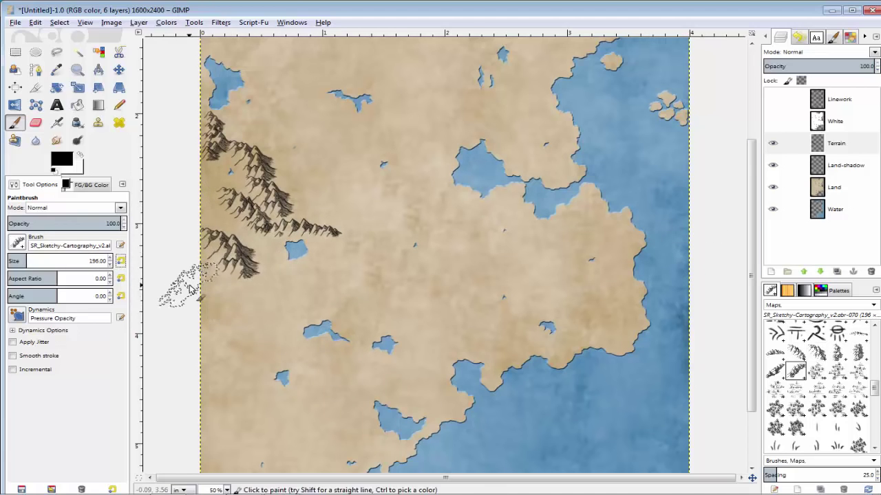
pyautogui.click(817, 353)
pyautogui.click(255, 299)
pyautogui.click(285, 346)
# Finish the south end of the second western range with brush 067, undoing the misplaced trial stamps.
pyautogui.scroll(-2, 647, 415)
pyautogui.click(857, 353)
pyautogui.click(306, 313)
pyautogui.hotkey('ctrl', 'z')
pyautogui.click(837, 352)
pyautogui.click(120, 262)
pyautogui.click(302, 312)
pyautogui.hotkey('ctrl', 'z')
pyautogui.click(308, 313)
# Build a winding mountain range south of the northern bay with brushes 065, 070 and 067 at native sizes.
pyautogui.keyDown('ctrl'); pyautogui.scroll(-1, 535, 198); pyautogui.keyUp('ctrl')
pyautogui.keyDown('ctrl'); pyautogui.scroll(2, 534, 198); pyautogui.keyUp('ctrl')
pyautogui.click(796, 352)
pyautogui.click(406, 162)
pyautogui.click(796, 371)
pyautogui.click(398, 218)
pyautogui.click(837, 352)
pyautogui.click(121, 262)
pyautogui.click(380, 272)
pyautogui.click(423, 249)
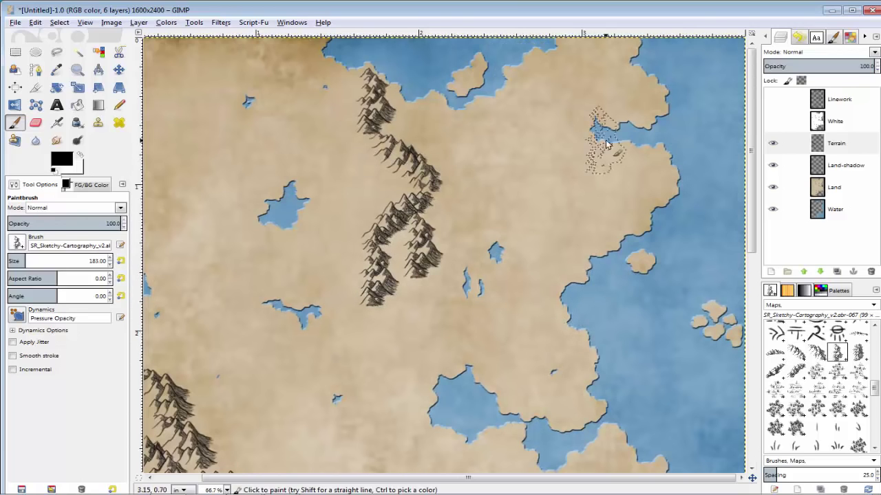
pyautogui.click(379, 105)
# Stamp a mountain cluster in the middle of the eastern peninsula with brush 106 at size 194.
pyautogui.keyDown('ctrl'); pyautogui.scroll(-2, 379, 104); pyautogui.keyUp('ctrl')
pyautogui.scroll(-1, 744, 409)
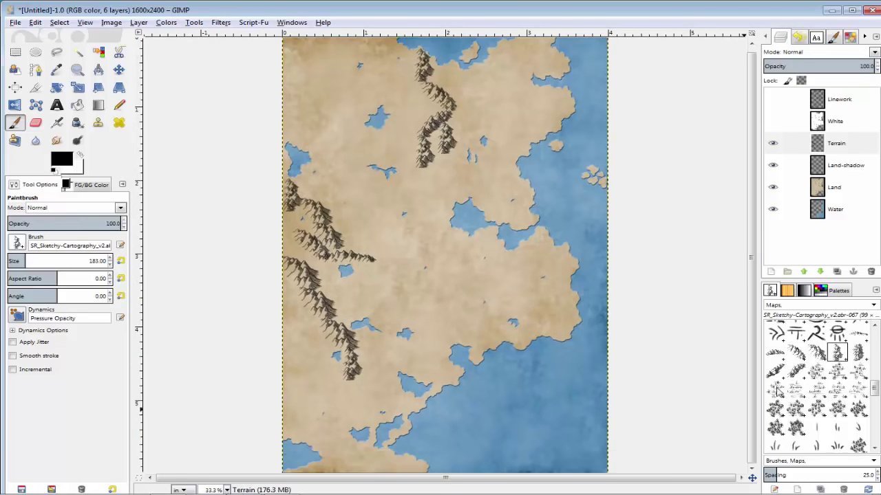
pyautogui.scroll(-3, 816, 378)
pyautogui.click(817, 438)
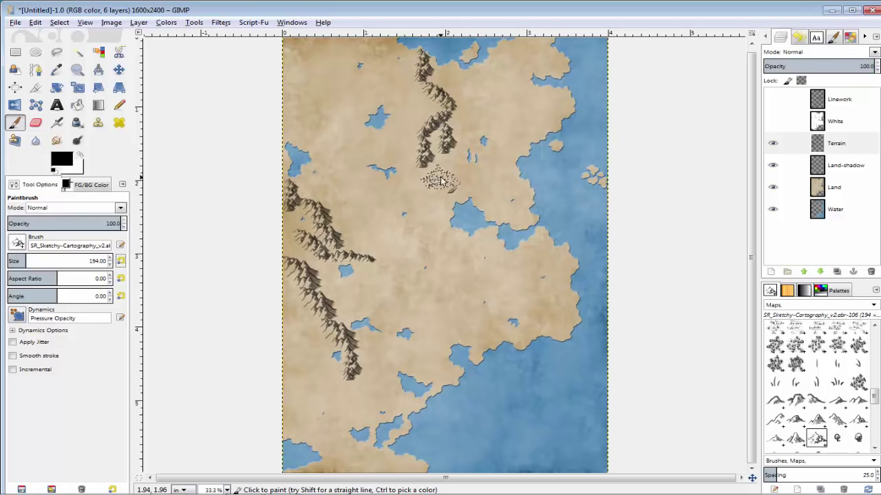
pyautogui.click(512, 271)
# Add single mountain peaks with other individual-mountain brushes at native size, including a lone peak in the southwest.
pyautogui.click(817, 419)
pyautogui.click(120, 261)
pyautogui.click(837, 419)
pyautogui.click(121, 261)
pyautogui.keyDown('ctrl'); pyautogui.scroll(3, 370, 405); pyautogui.keyUp('ctrl')
pyautogui.click(177, 393)
pyautogui.click(200, 393)
pyautogui.click(796, 439)
pyautogui.click(348, 318)
# Widen the eastern peninsula's mountain cluster by stamping several different peak brushes around it.
pyautogui.keyDown('ctrl'); pyautogui.scroll(-2, 334, 364); pyautogui.keyUp('ctrl')
pyautogui.scroll(2, 334, 364)
pyautogui.click(837, 417)
pyautogui.click(554, 281)
pyautogui.click(837, 400)
pyautogui.click(568, 296)
pyautogui.click(858, 401)
pyautogui.click(517, 310)
pyautogui.click(497, 308)
pyautogui.click(817, 419)
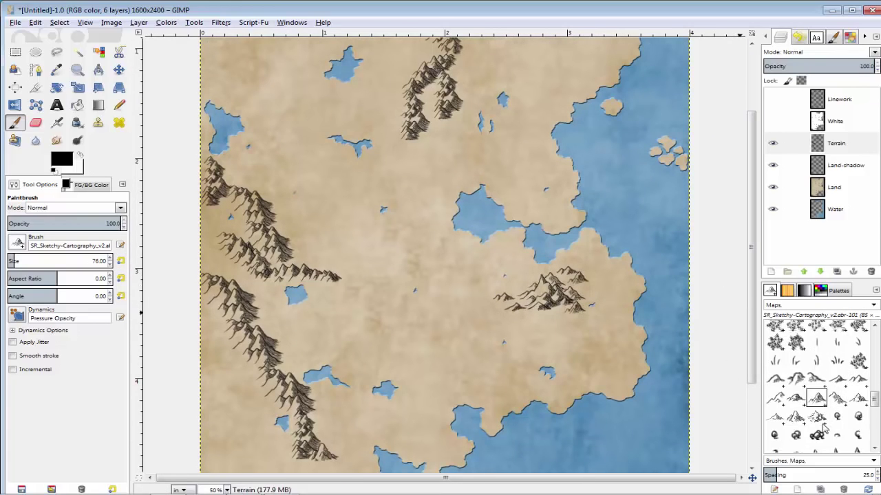
# Stamp a pine forest along the north side of the western mountains with brush 093.
pyautogui.click(858, 382)
pyautogui.keyDown('ctrl'); pyautogui.scroll(-1, 305, 317); pyautogui.keyUp('ctrl')
pyautogui.keyDown('ctrl'); pyautogui.scroll(1, 289, 260); pyautogui.keyUp('ctrl')
pyautogui.click(240, 195)
pyautogui.click(259, 196)
pyautogui.click(274, 215)
# Add forest patches above the western range's eastern ridge, beside the small lake and at the land's west edge.
pyautogui.click(306, 278)
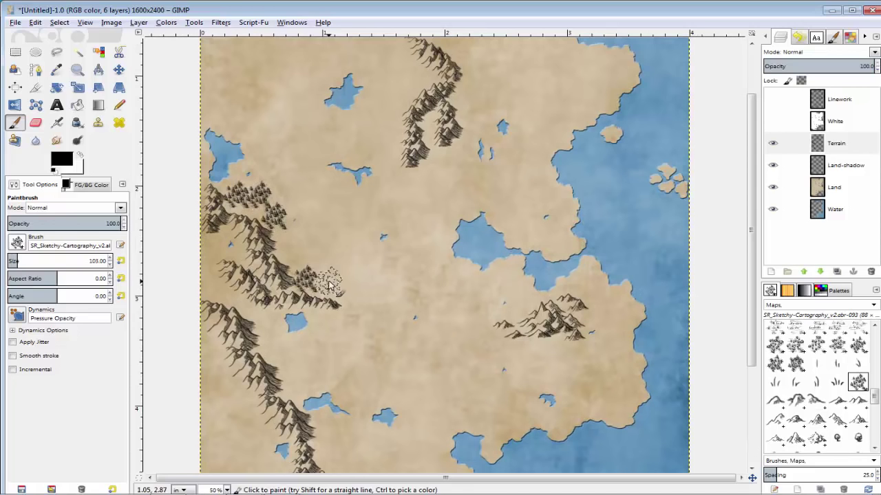
pyautogui.click(327, 277)
pyautogui.click(322, 259)
pyautogui.click(268, 326)
pyautogui.click(196, 247)
# Scatter grass tufts around the eastern peninsula's mountains with brush 092 at size 23.
pyautogui.click(838, 382)
pyautogui.click(120, 261)
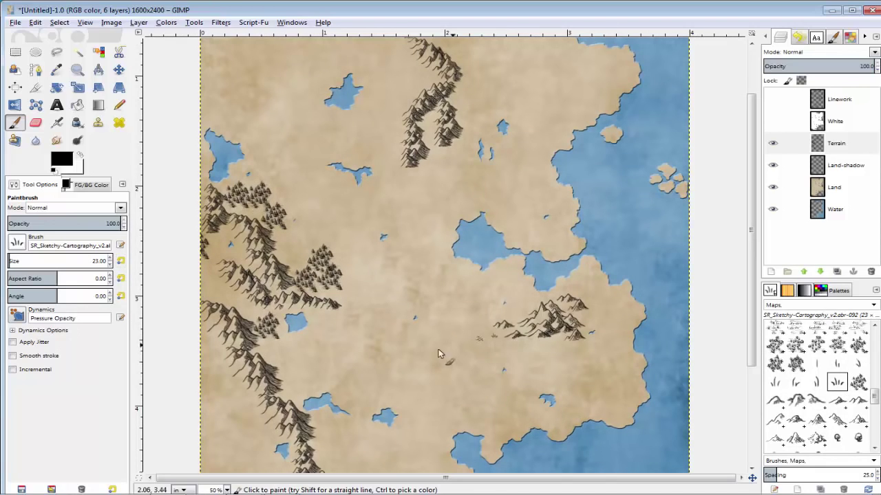
# Stamp forest on both sides of the northern mountain range with brush 085 at size 102.
pyautogui.moveTo(750, 230); pyautogui.dragTo(751, 185)
pyautogui.click(795, 363)
pyautogui.click(121, 261)
pyautogui.keyDown('ctrl'); pyautogui.scroll(1, 427, 96); pyautogui.keyUp('ctrl')
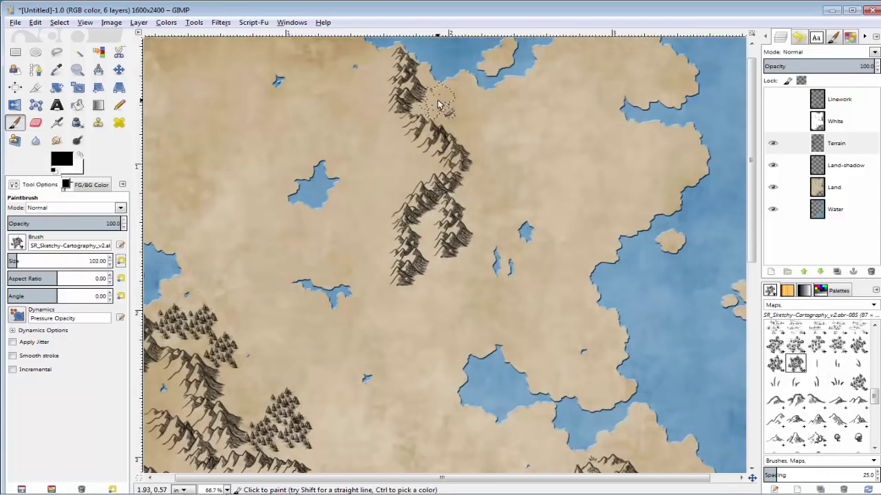
pyautogui.click(442, 101)
pyautogui.click(384, 131)
pyautogui.click(385, 160)
pyautogui.click(414, 160)
pyautogui.click(353, 152)
pyautogui.click(355, 187)
# Extend the northern forest toward the northwest with pine brush 093, undoing the misplaced stamp.
pyautogui.click(858, 381)
pyautogui.click(355, 116)
pyautogui.click(322, 147)
pyautogui.keyDown('ctrl'); pyautogui.scroll(-1, 444, 287); pyautogui.keyUp('ctrl')
pyautogui.hotkey('ctrl', 'z')
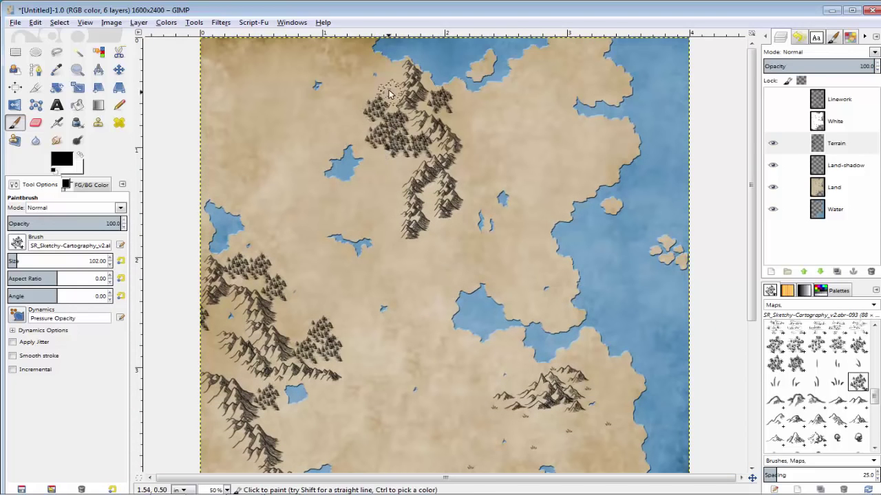
pyautogui.click(356, 106)
pyautogui.keyDown('ctrl'); pyautogui.scroll(2, 374, 134); pyautogui.keyUp('ctrl')
pyautogui.click(374, 140)
pyautogui.keyDown('ctrl'); pyautogui.scroll(-1, 663, 309); pyautogui.keyUp('ctrl')
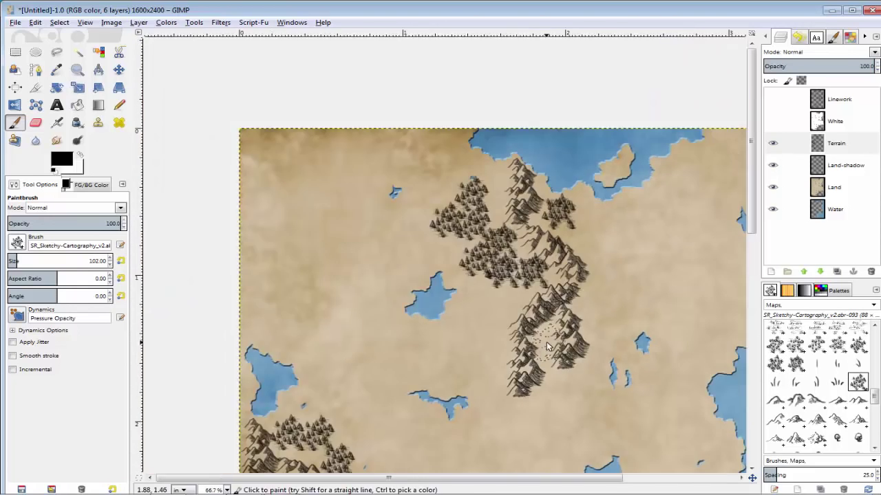
# Scatter grass tufts around the northern mountain range with brush 092 at size 23.
pyautogui.moveTo(97, 263); pyautogui.dragTo(88, 264)
pyautogui.keyDown('ctrl'); pyautogui.scroll(-1, 663, 406); pyautogui.keyUp('ctrl')
pyautogui.click(837, 382)
pyautogui.click(455, 330)
pyautogui.click(485, 309)
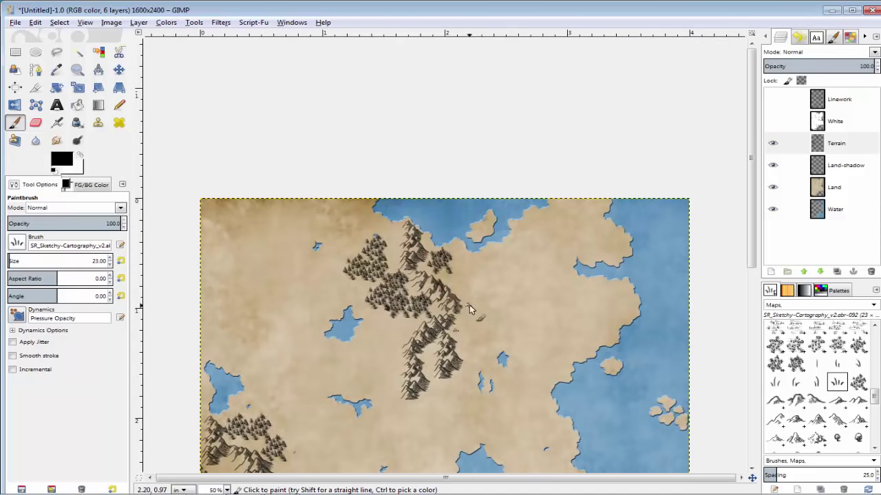
pyautogui.click(384, 357)
# Stamp sparse vegetation along the northern forest's southwest edge with another brush and undo the last two stamps.
pyautogui.scroll(1, 816, 357)
pyautogui.click(816, 347)
pyautogui.click(121, 261)
pyautogui.click(356, 291)
pyautogui.click(372, 325)
pyautogui.click(432, 353)
pyautogui.hotkey('ctrl', 'z')
pyautogui.hotkey('ctrl', 'z')
# Stamp scattered trees beside the small lakes east of the northern mountains with brush 072 at size 102.
pyautogui.scroll(-2, 433, 380)
pyautogui.click(837, 329)
pyautogui.click(506, 266)
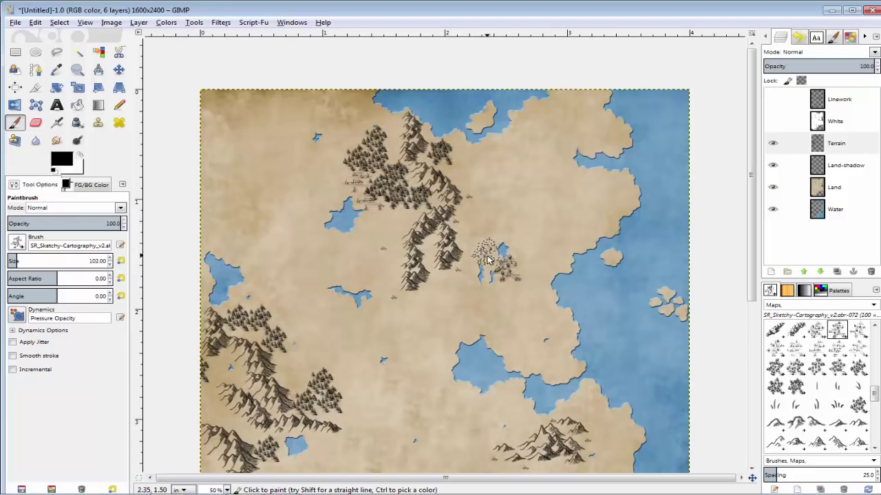
# Load the Water layer's alpha as a selection and invert it to select only the land.
pyautogui.click(834, 213)
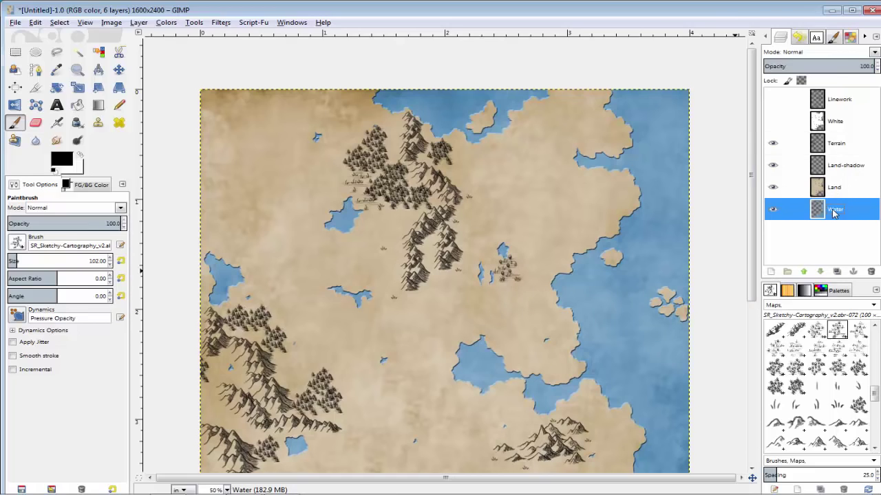
pyautogui.rightClick(826, 215)
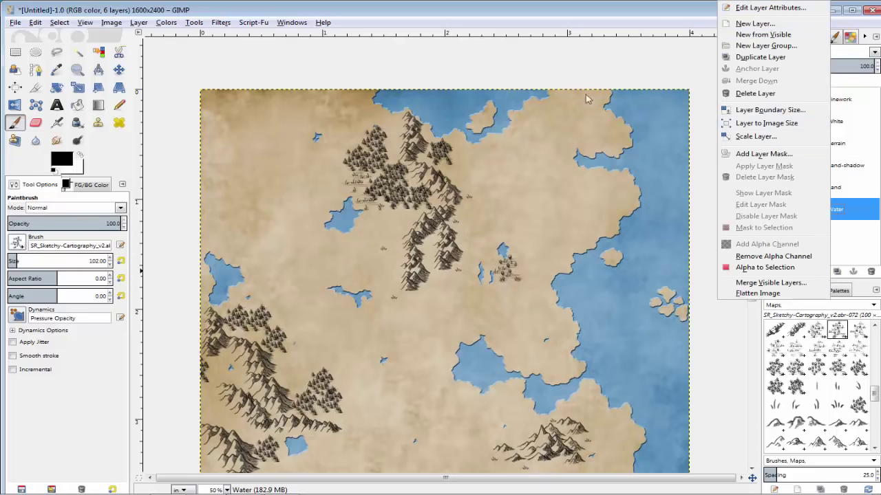
pyautogui.click(766, 268)
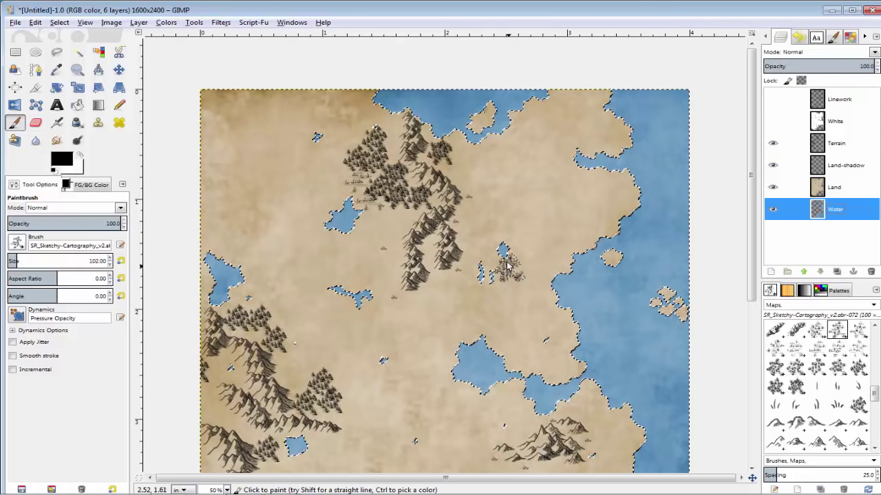
pyautogui.click(59, 22)
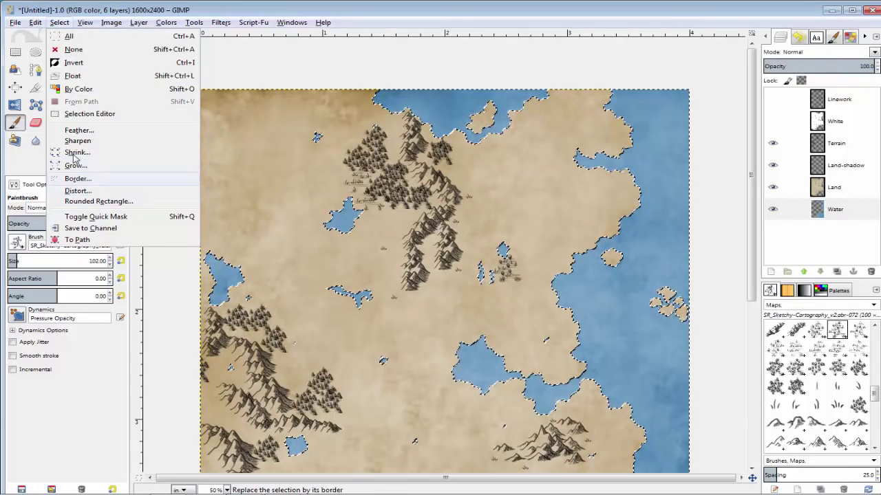
pyautogui.click(74, 62)
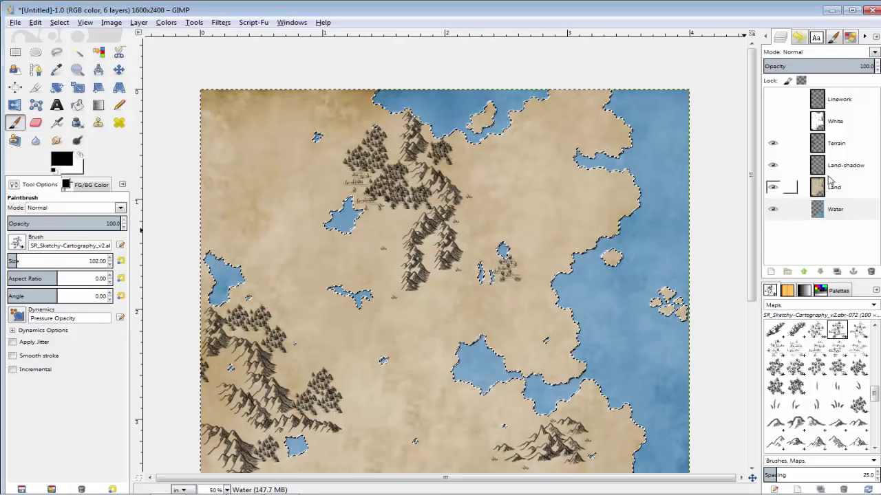
# Activate the Terrain layer and surround the small lakes east of the northern mountains with brush 072 trees.
pyautogui.click(828, 145)
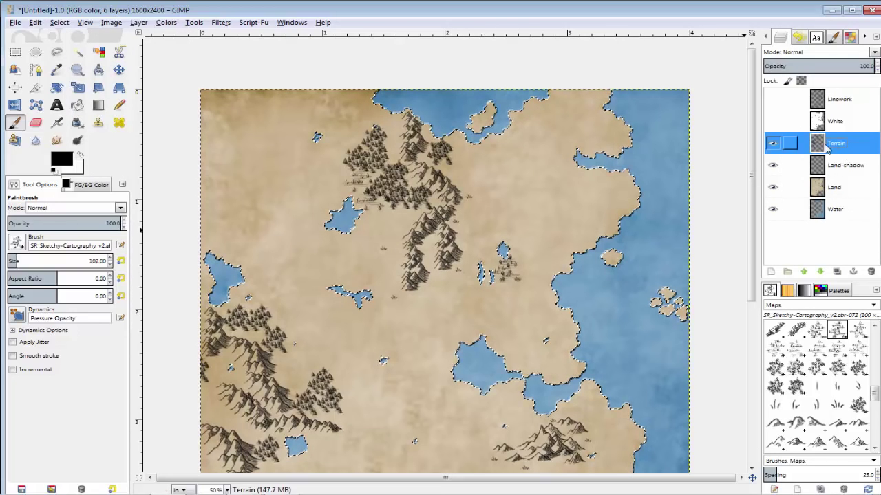
pyautogui.click(489, 263)
pyautogui.hotkey('ctrl', 'z')
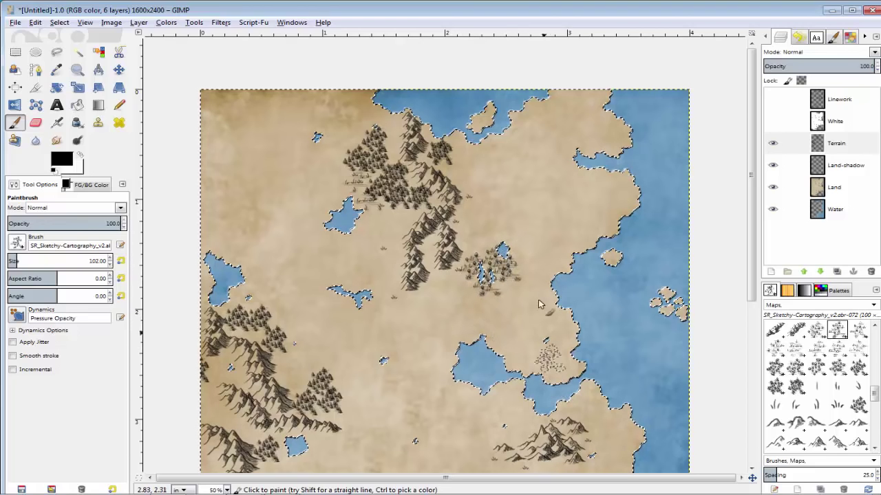
pyautogui.click(502, 239)
pyautogui.click(519, 241)
pyautogui.click(534, 266)
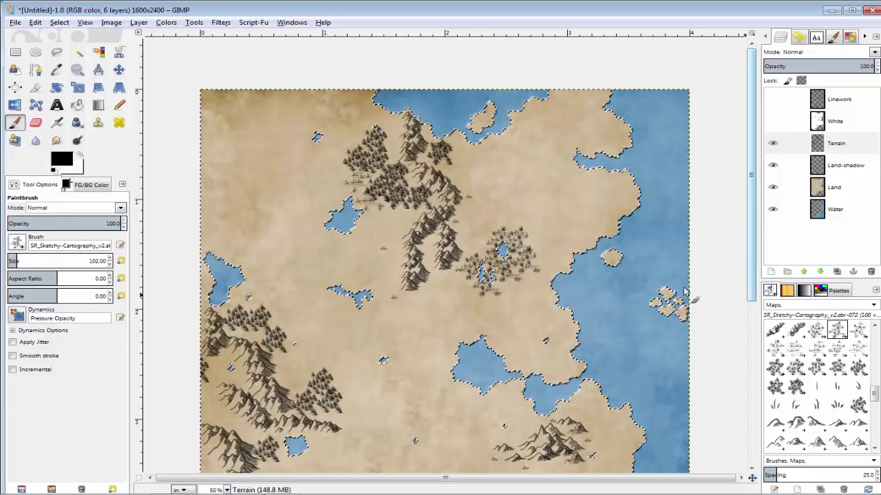
# Choose tree brush 083, undo a trial stamp on the southern coast and add forest beside the western mountains' small lake.
pyautogui.scroll(-5, 446, 342)
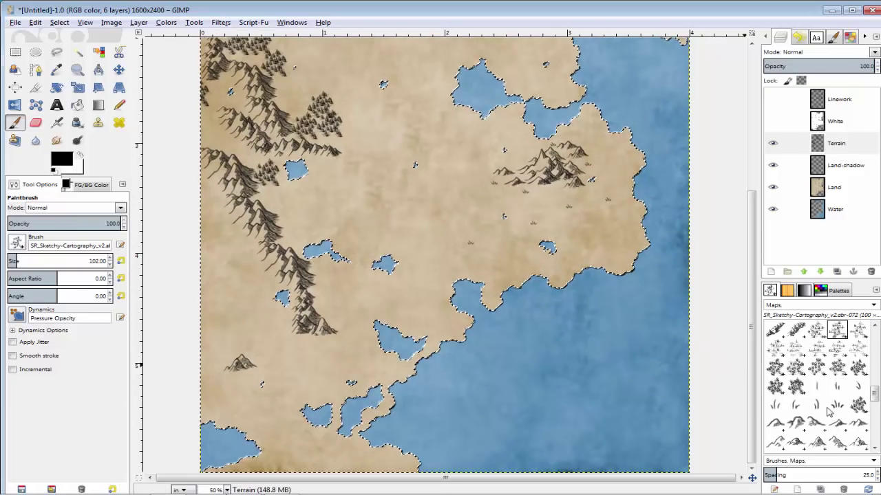
pyautogui.scroll(2, 847, 378)
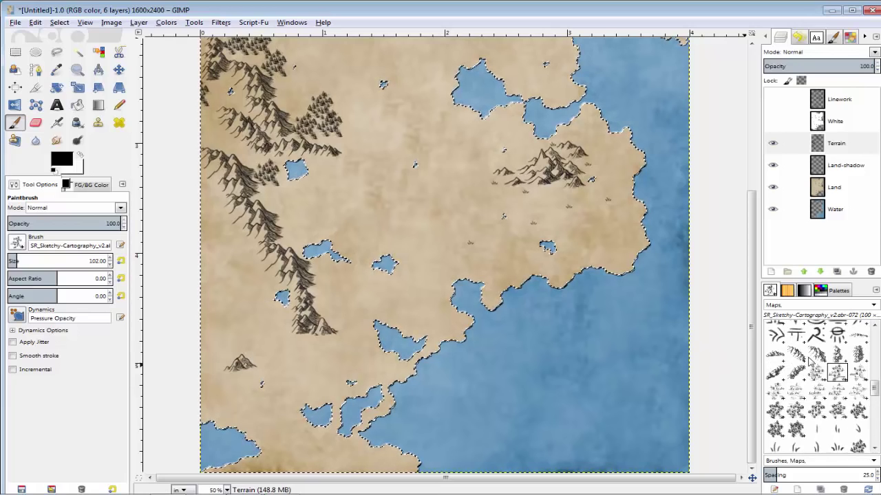
pyautogui.scroll(5, 792, 427)
pyautogui.scroll(3, 792, 430)
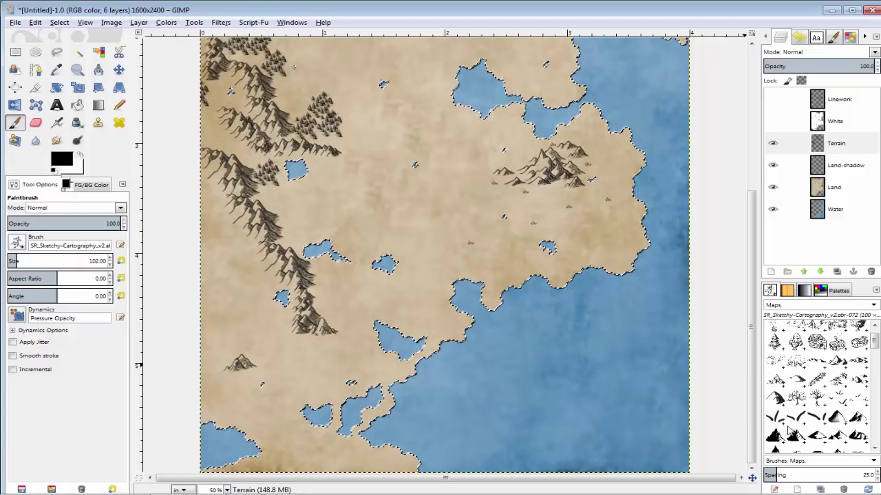
pyautogui.scroll(-6, 791, 424)
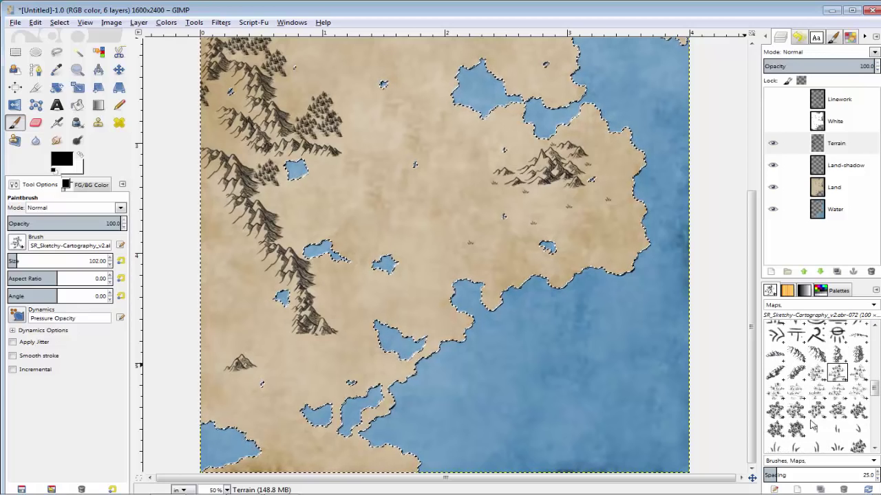
pyautogui.click(858, 410)
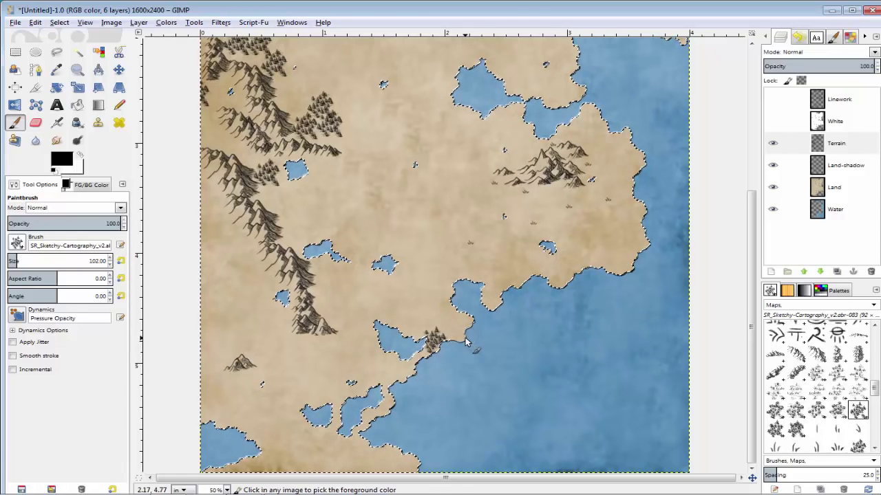
pyautogui.hotkey('ctrl', 'z')
pyautogui.moveTo(390, 318)
pyautogui.mouseDown()
pyautogui.moveTo(435, 309)
pyautogui.moveTo(408, 302)
pyautogui.moveTo(376, 342)
pyautogui.mouseUp()
pyautogui.scroll(5, 292, 289)
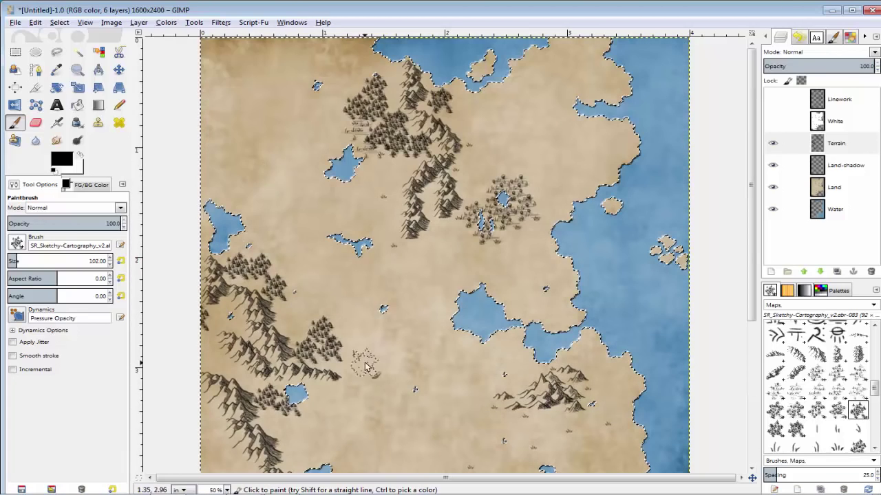
# Paint dense forest across the northwest corner and beside the southern lakes, undoing two unwanted stamps.
pyautogui.moveTo(276, 72)
pyautogui.mouseDown()
pyautogui.moveTo(258, 134)
pyautogui.moveTo(199, 90)
pyautogui.moveTo(237, 146)
pyautogui.moveTo(302, 141)
pyautogui.mouseUp()
pyautogui.scroll(-2, 447, 305)
pyautogui.click(432, 238)
pyautogui.click(414, 238)
pyautogui.click(425, 224)
pyautogui.hotkey('ctrl', 'z')
pyautogui.scroll(-1, 413, 206)
pyautogui.click(413, 200)
pyautogui.hotkey('ctrl', 'z')
# Undo a trial stamp and paint a forest band along the southwestern and southern shore of the large central lake.
pyautogui.scroll(1, 373, 261)
pyautogui.click(485, 182)
pyautogui.hotkey('ctrl', 'z')
pyautogui.moveTo(452, 219); pyautogui.dragTo(482, 236)
pyautogui.click(461, 249)
pyautogui.click(507, 229)
# Choose tree brush 076 and stamp scattered trees over the northeastern land, down to the narrow inlet.
pyautogui.click(816, 391)
pyautogui.scroll(1, 610, 214)
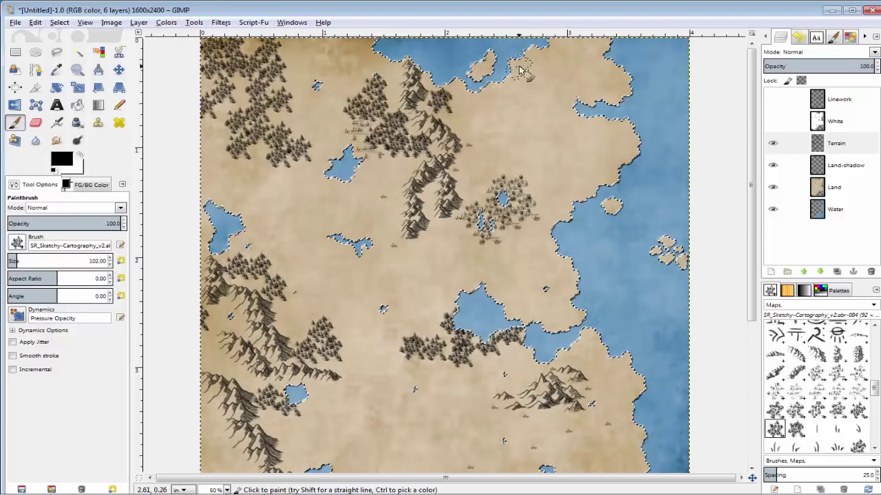
pyautogui.click(559, 47)
pyautogui.click(574, 48)
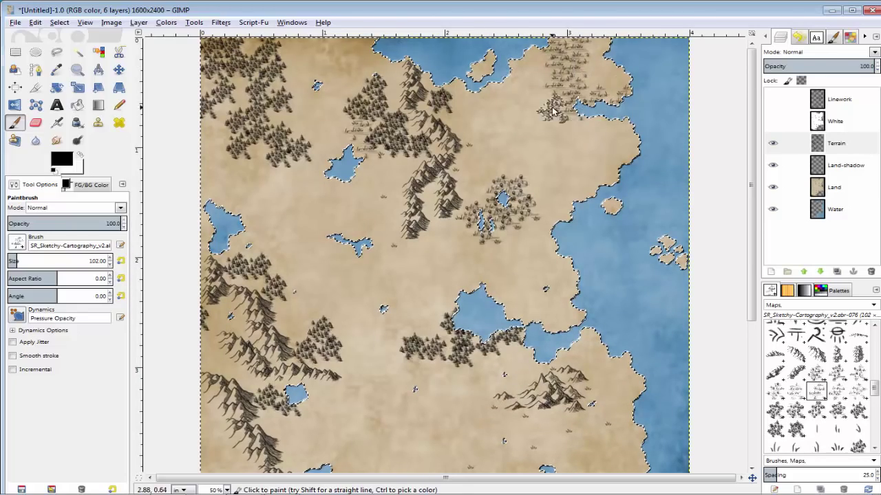
# Remove the land selection so that nothing is selected.
pyautogui.scroll(-3, 641, 254)
pyautogui.scroll(-1, 641, 255)
pyautogui.click(84, 22)
pyautogui.moveTo(59, 22)
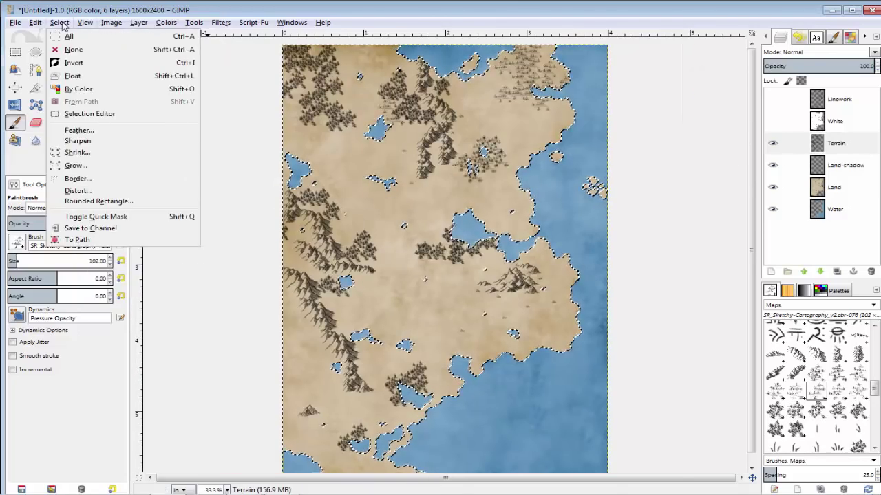
pyautogui.click(72, 50)
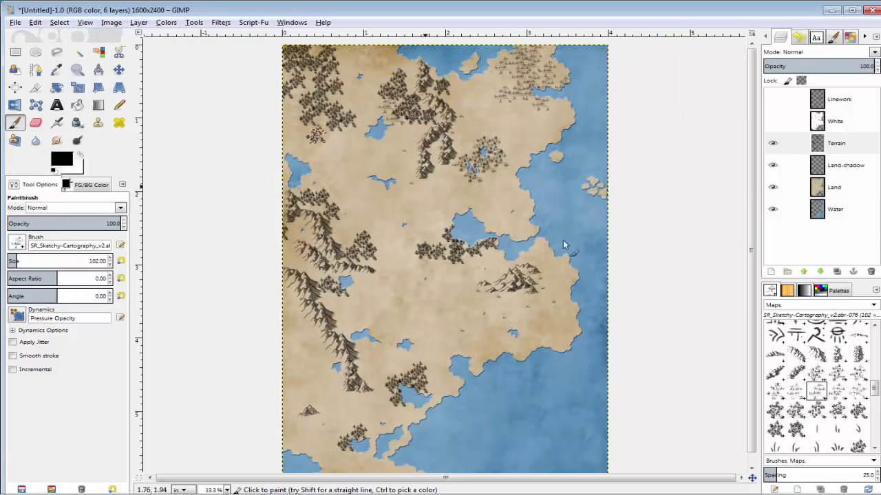
# Create a transparent 1600 × 2400 px layer named Shadows and move it above Linework in the layer stack.
pyautogui.click(772, 272)
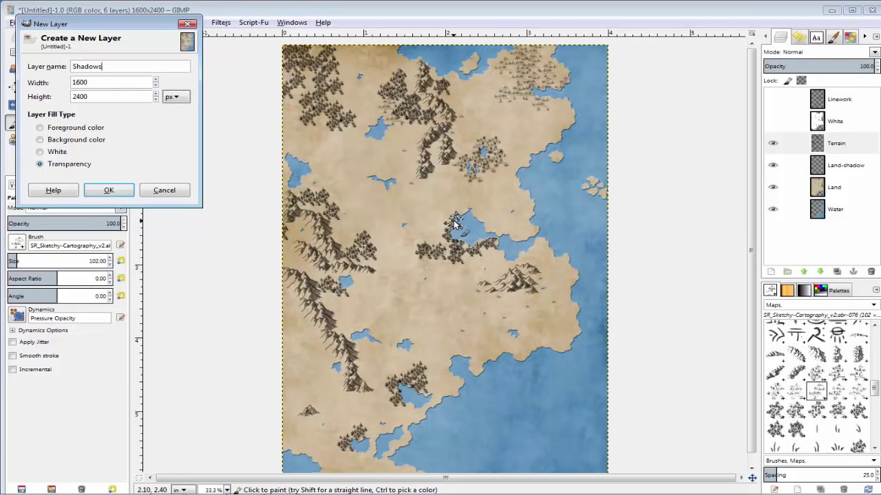
pyautogui.write('Shadows')
pyautogui.press('Return')
pyautogui.moveTo(844, 144); pyautogui.dragTo(837, 98)
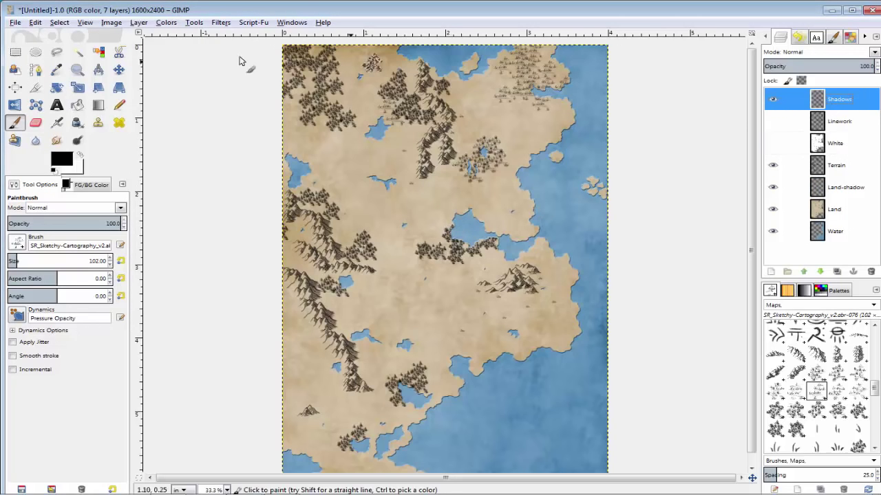
# Clear the Maps brush filter and choose the 2. Hardness 025 brush for the Paintbrush.
pyautogui.click(15, 124)
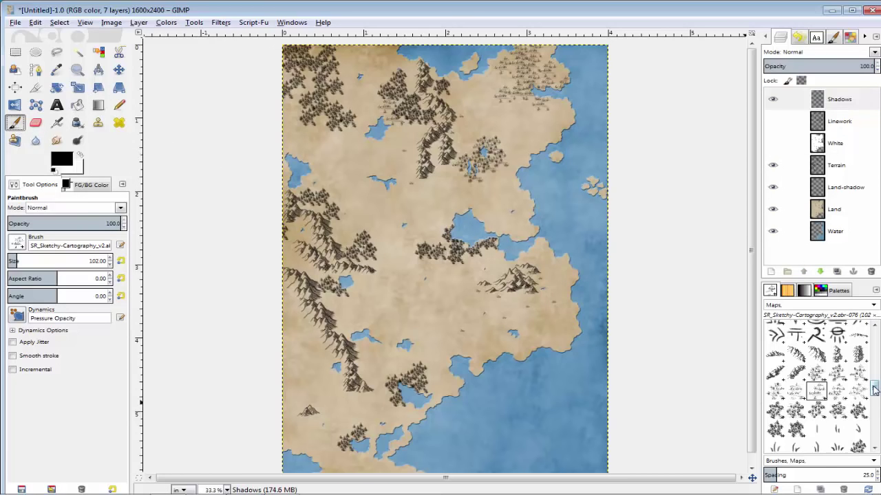
pyautogui.moveTo(874, 390); pyautogui.dragTo(867, 334)
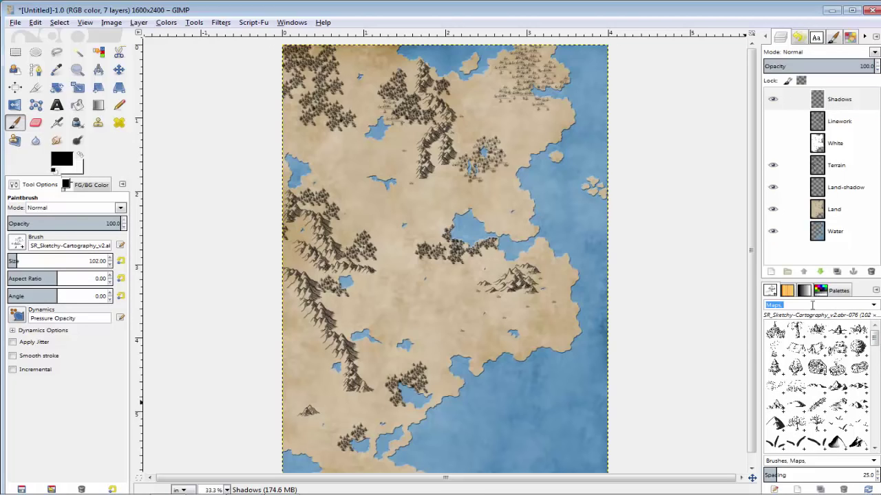
pyautogui.click(874, 306)
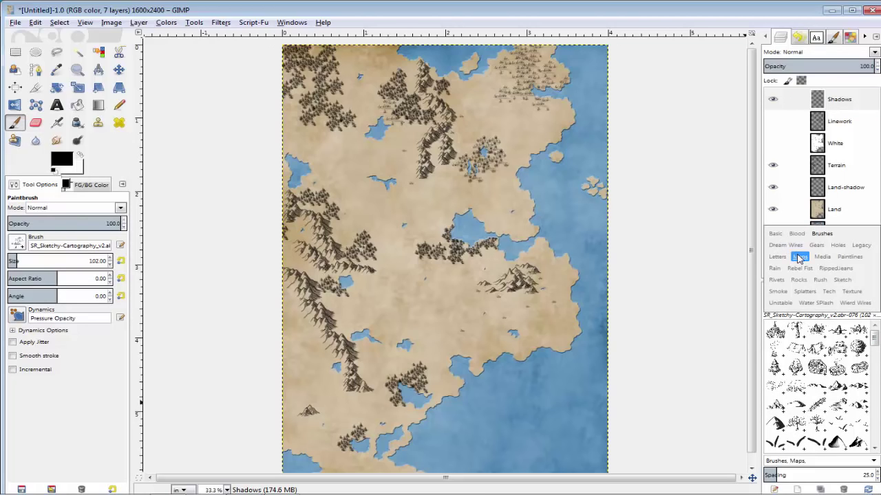
pyautogui.click(801, 258)
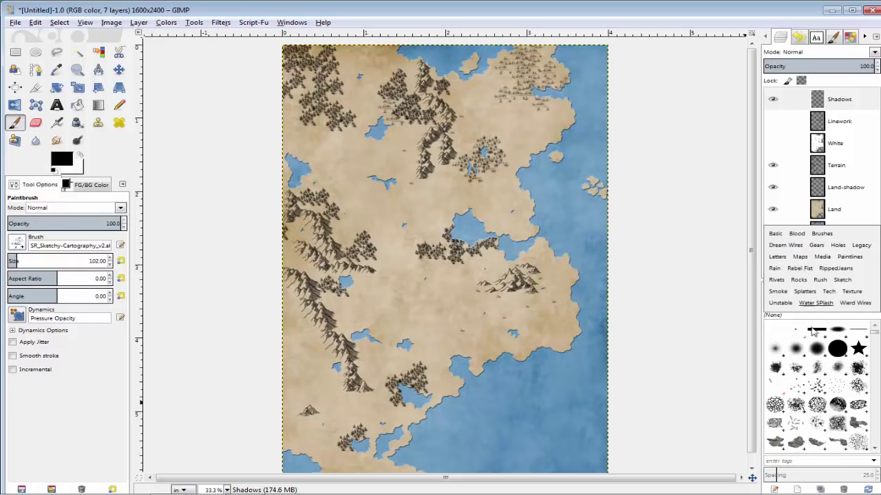
pyautogui.click(841, 353)
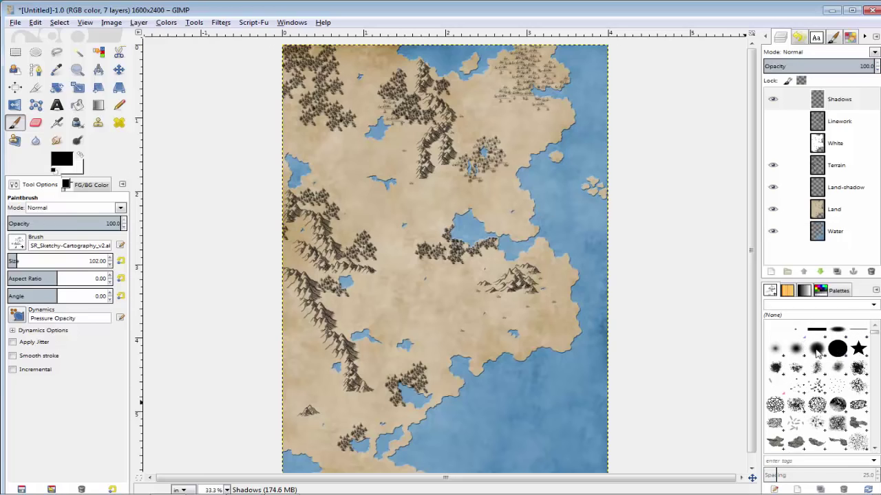
pyautogui.click(776, 352)
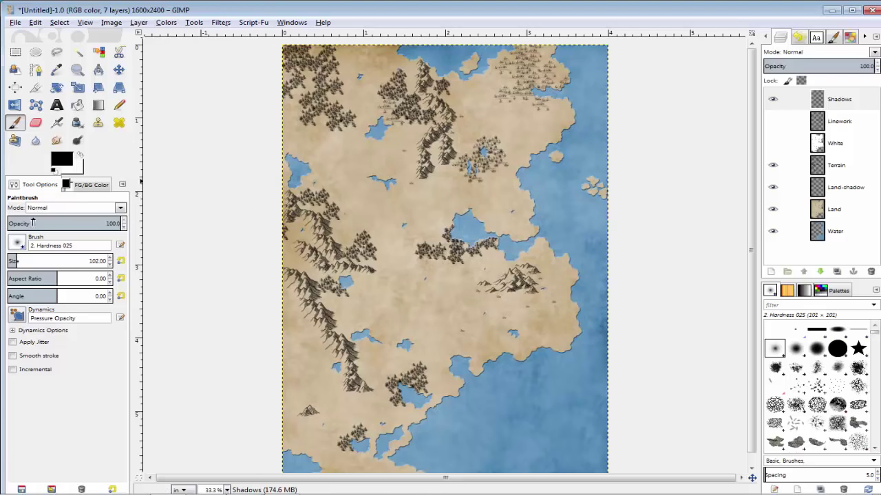
# Set the Paintbrush opacity to 5 and paint a faint black stroke on the open land in the map's centre.
pyautogui.click(10, 223)
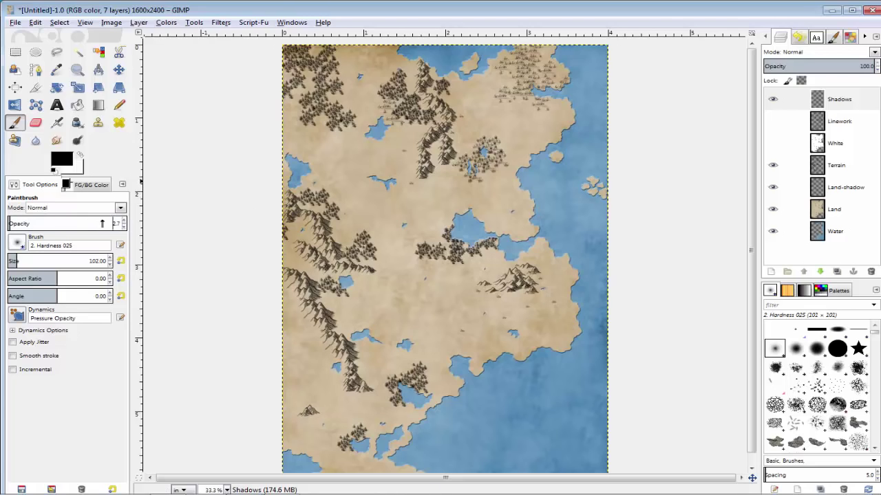
pyautogui.press('BackSpace')
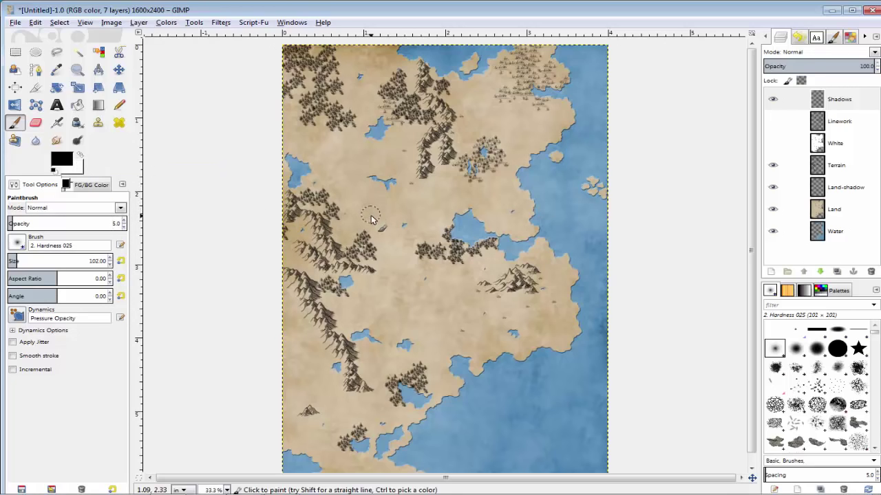
pyautogui.moveTo(369, 205); pyautogui.dragTo(383, 210)
# Set the Shadows layer's blending mode to Multiply.
pyautogui.press('ctrl')
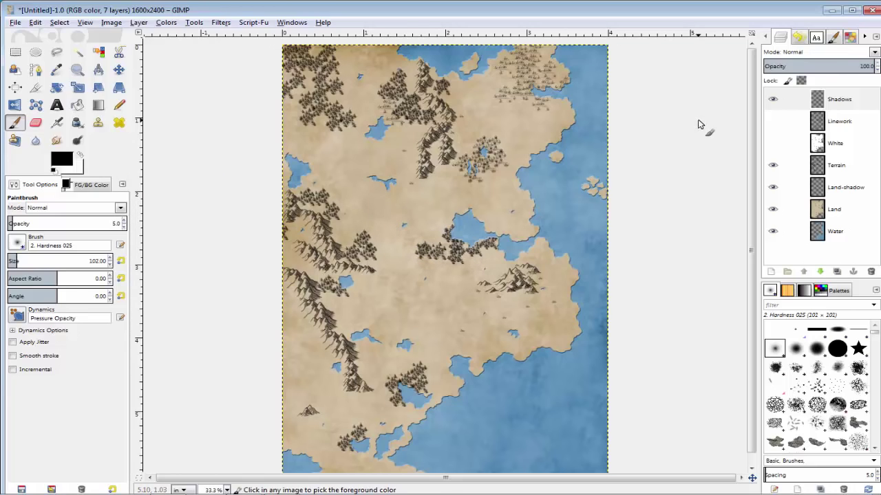
pyautogui.click(874, 54)
pyautogui.click(809, 157)
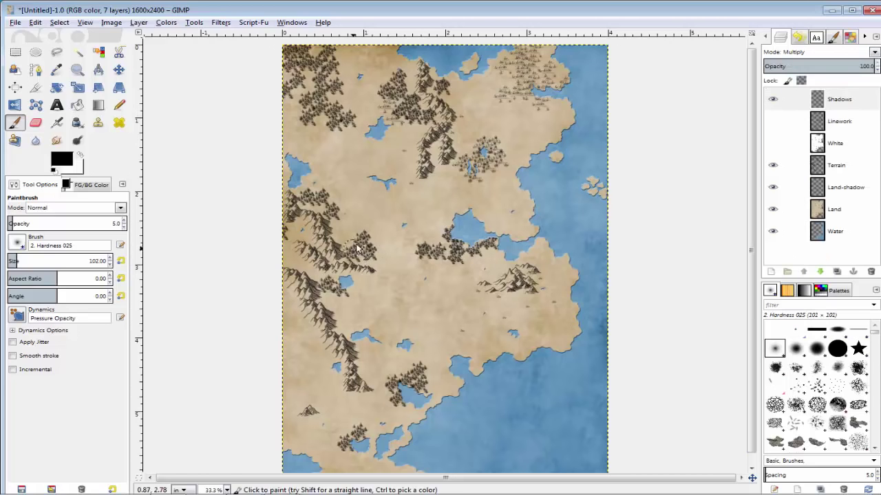
# Lower the Paintbrush opacity to 4 and its size to 30.90, with the 2. Hardness 075 brush.
pyautogui.press('+')
pyautogui.scroll(-1, 39, 224)
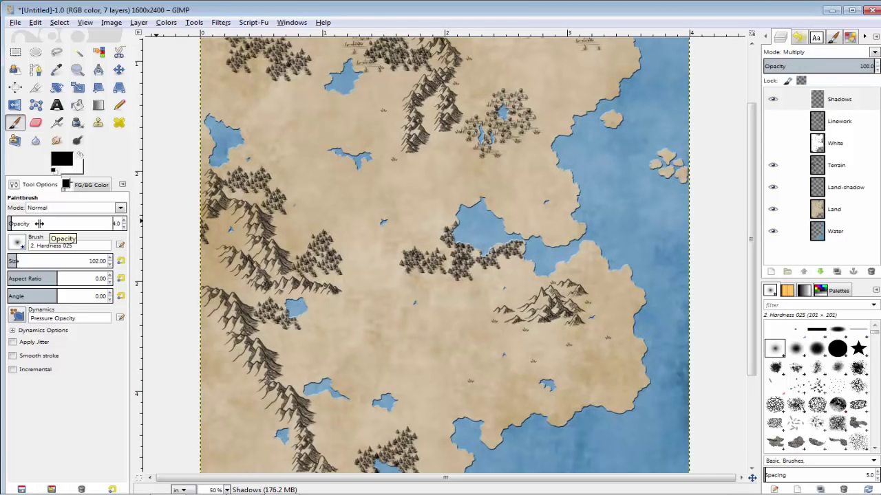
pyautogui.scroll(-2, 41, 262)
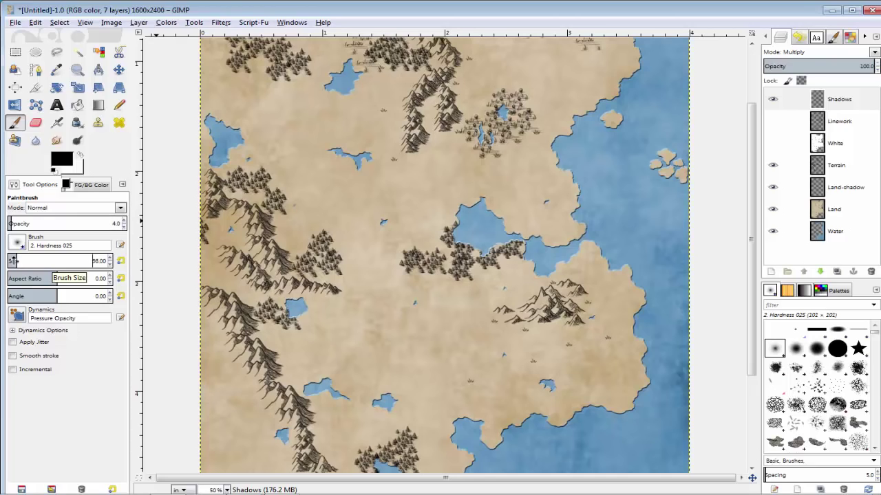
pyautogui.moveTo(13, 260); pyautogui.dragTo(11, 259)
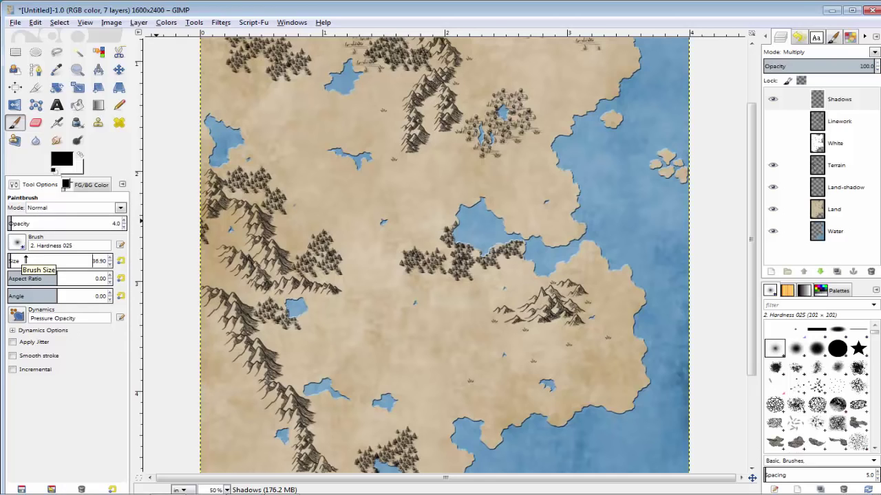
pyautogui.scroll(-1, 26, 260)
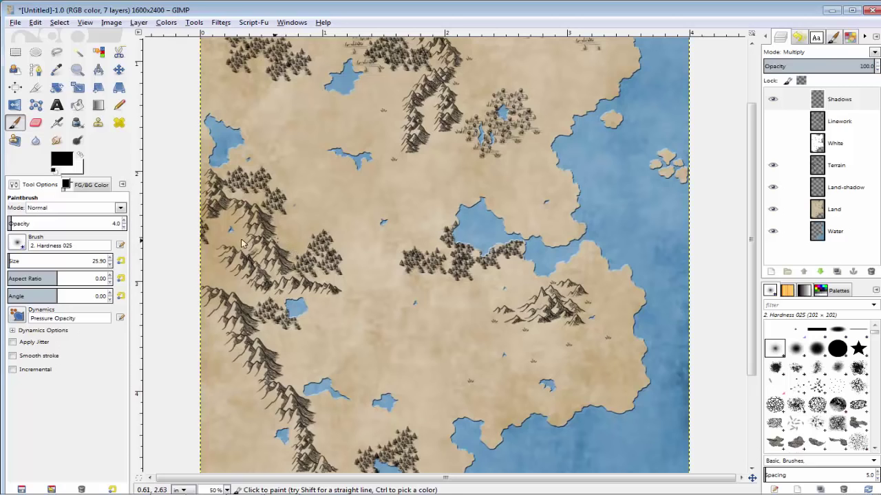
pyautogui.scroll(2, 46, 262)
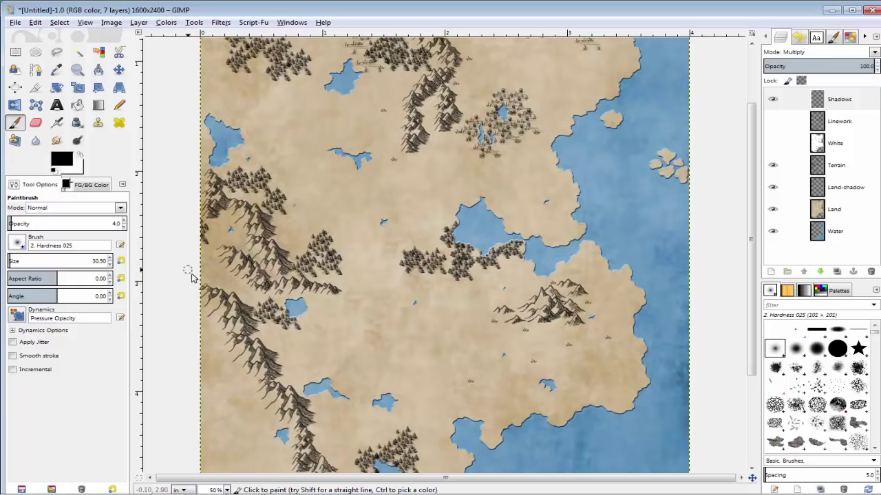
pyautogui.click(816, 349)
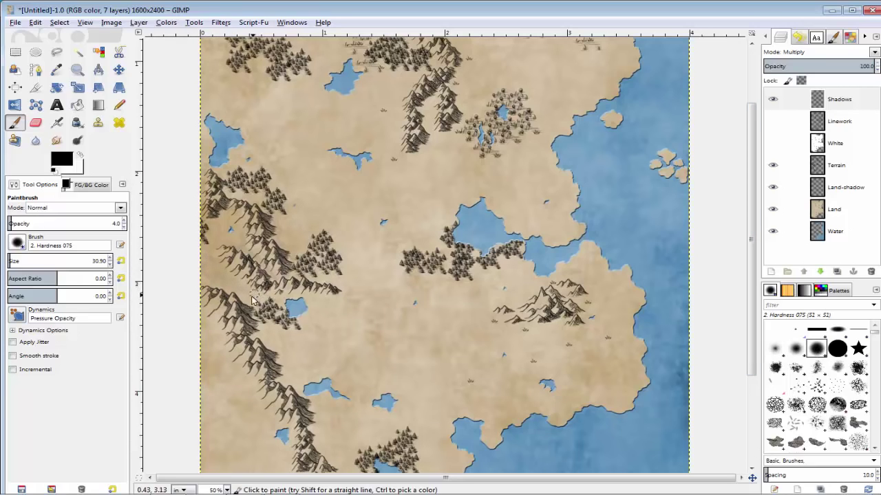
# Change the foreground colour to dark brown and enlarge the brush to 51.90.
pyautogui.press('ctrl')
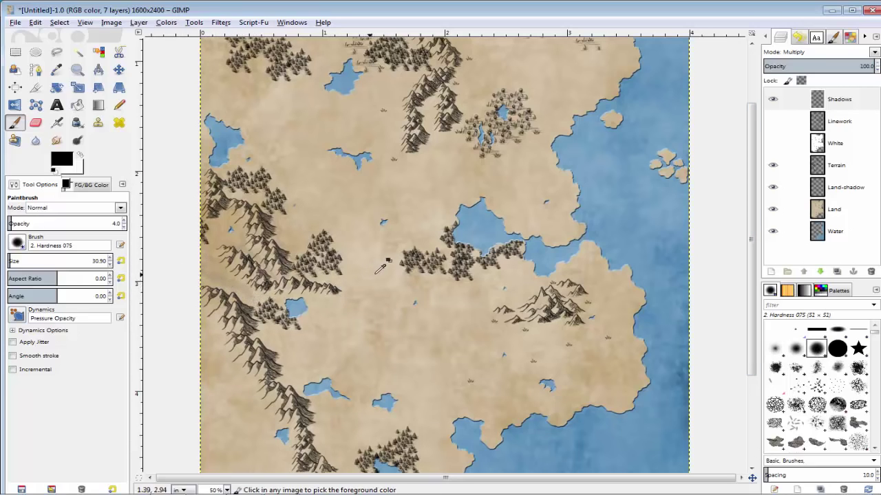
pyautogui.click(61, 163)
pyautogui.moveTo(709, 122); pyautogui.dragTo(704, 94)
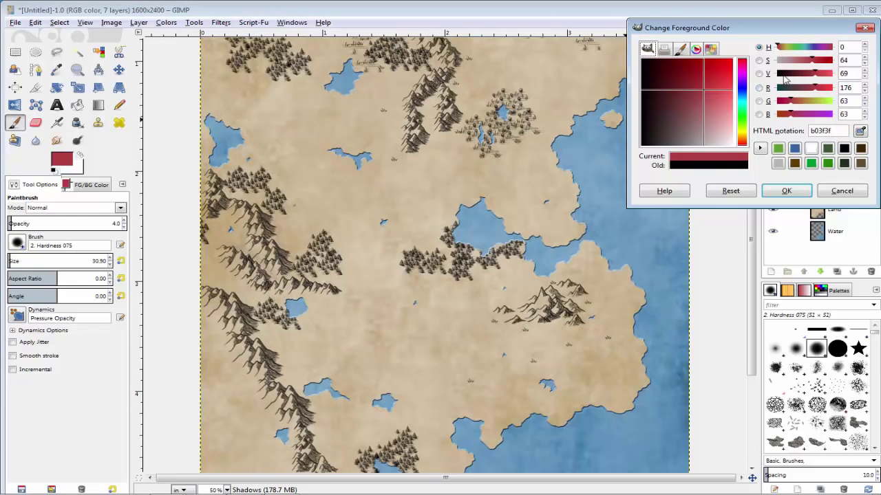
pyautogui.click(808, 102)
pyautogui.moveTo(705, 88); pyautogui.dragTo(681, 71)
pyautogui.click(786, 190)
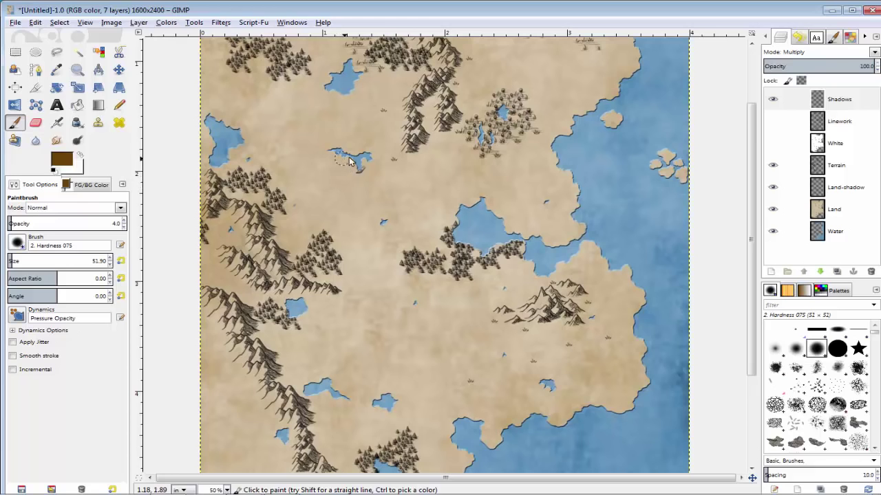
pyautogui.scroll(3, 347, 158)
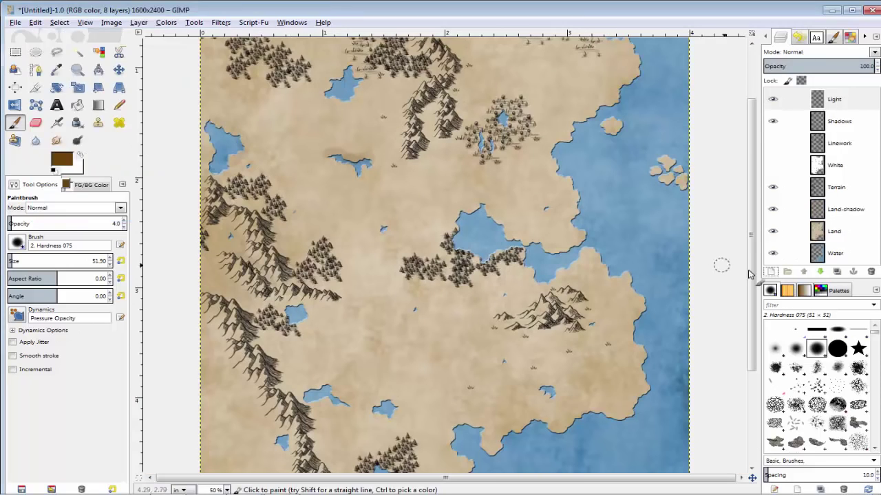
# Alternate between white on the Light layer and the dark colour on the Shadows layer, ending on the Shadows layer.
pyautogui.press('x')
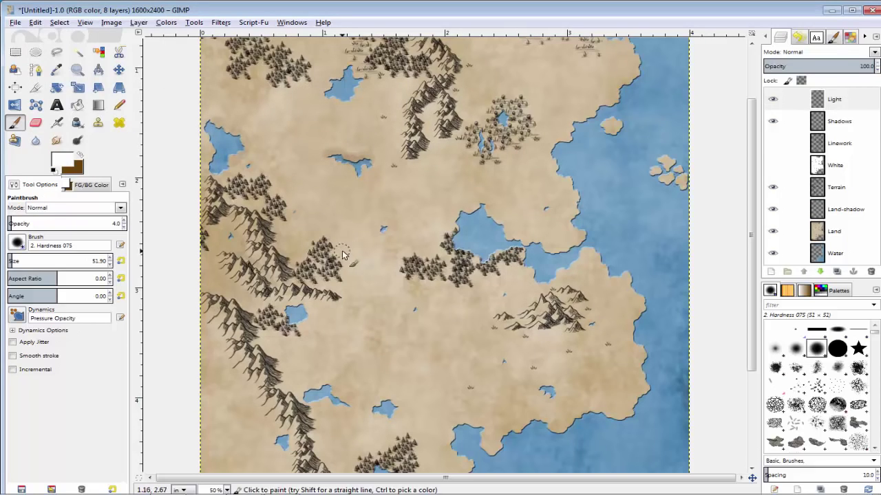
pyautogui.press('x')
pyautogui.press('pagedown')
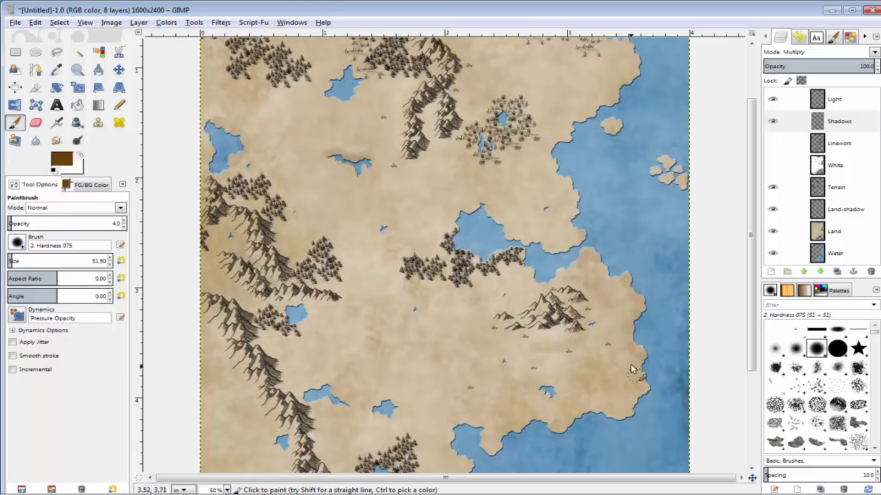
pyautogui.press('pageup')
pyautogui.press('x')
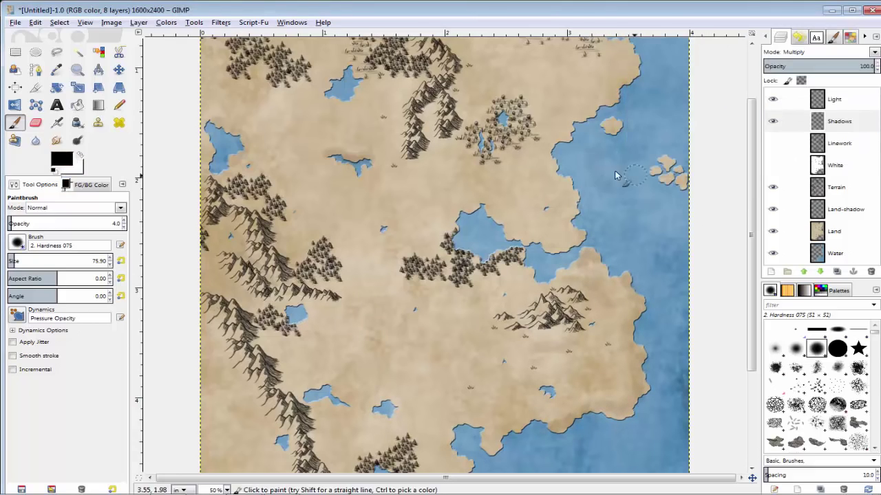
# Paint black shading over the sea off the east coast and the central lake with the Acrylic 05 brush at size 75.90.
pyautogui.click(858, 367)
pyautogui.moveTo(648, 222); pyautogui.dragTo(639, 247)
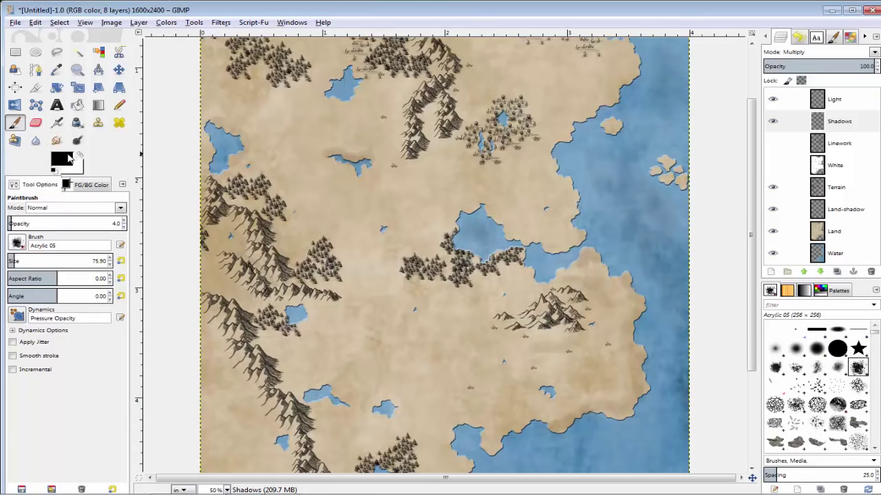
# Shade the land around the small central pond using the 2. Hardness 025 brush at size 21.64.
pyautogui.click(775, 348)
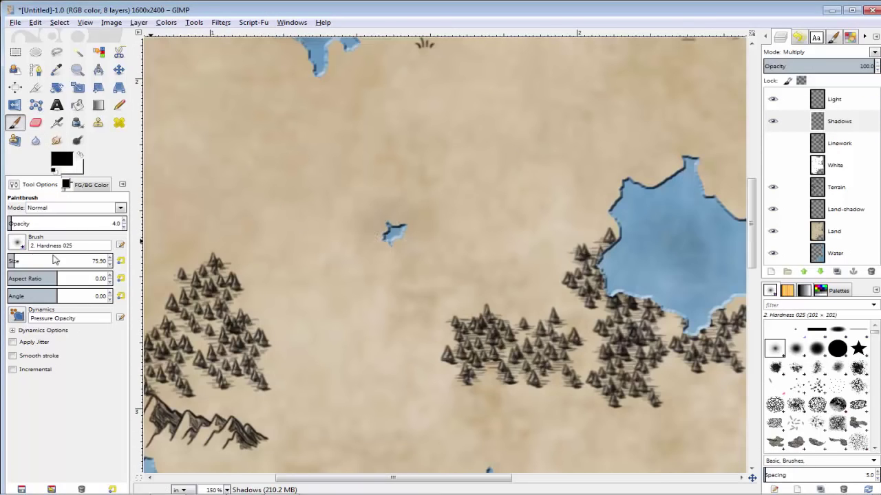
pyautogui.click(11, 260)
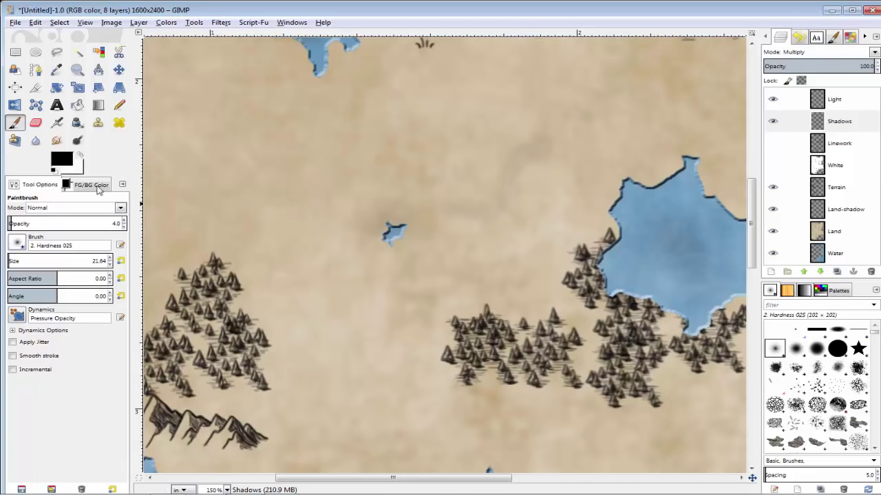
# Switch to white on the Light layer for highlighting the shaded land between the small pond and the central lake.
pyautogui.press('x')
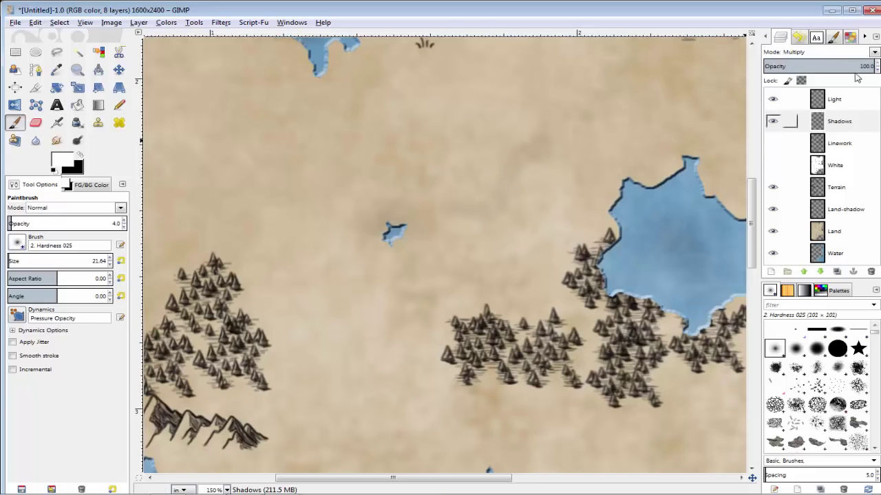
pyautogui.click(822, 100)
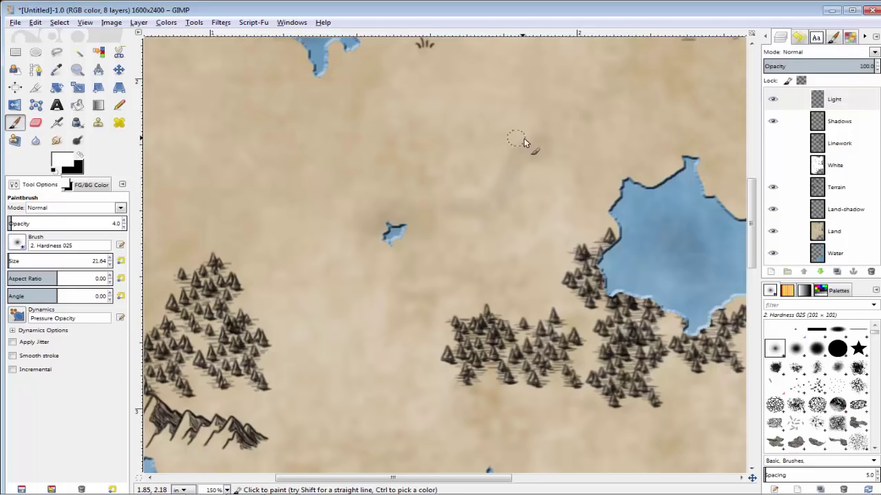
pyautogui.scroll(-2, 547, 179)
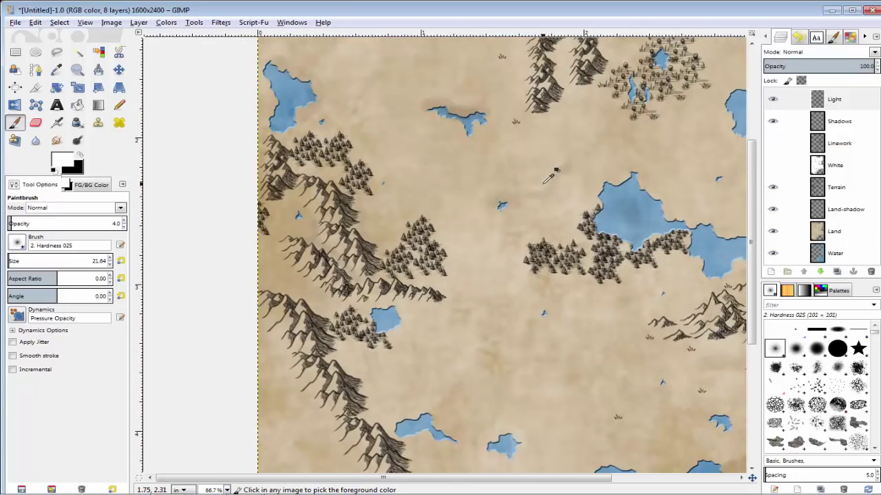
pyautogui.scroll(-1, 548, 178)
pyautogui.scroll(3, 497, 227)
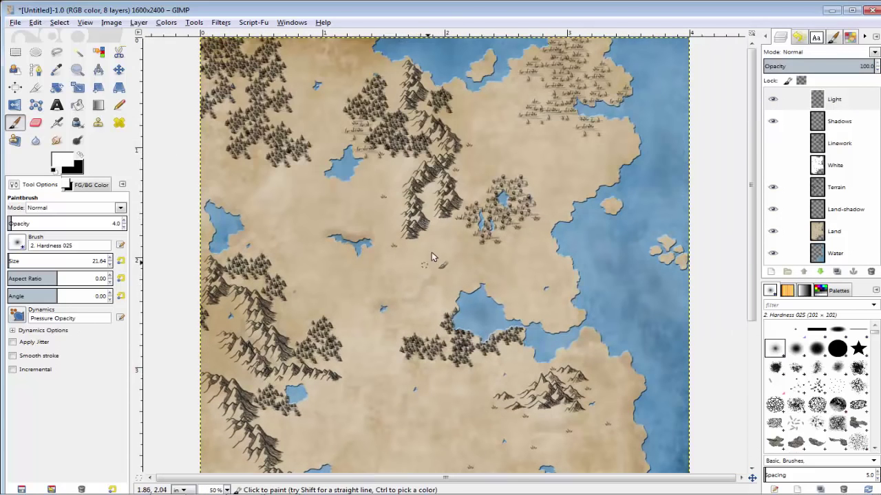
pyautogui.scroll(3, 444, 260)
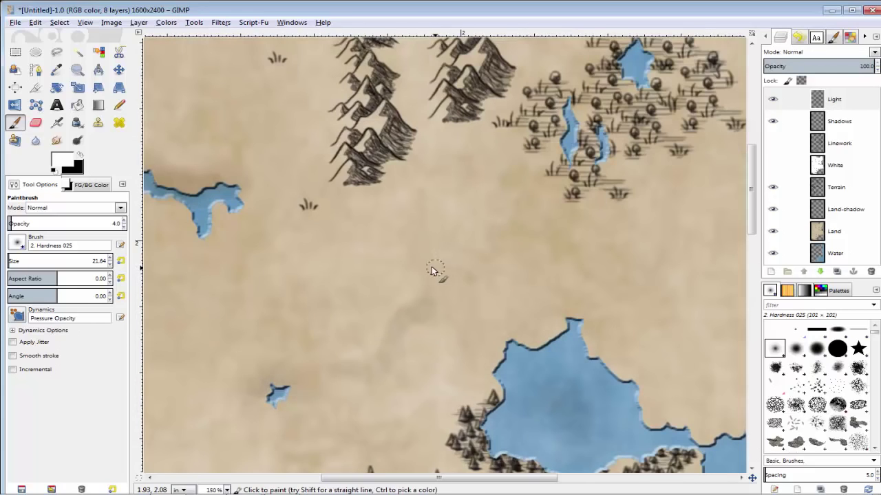
# Paint faint black shadows on the Shadows layer across the open land north and west of the central lake.
pyautogui.click(839, 122)
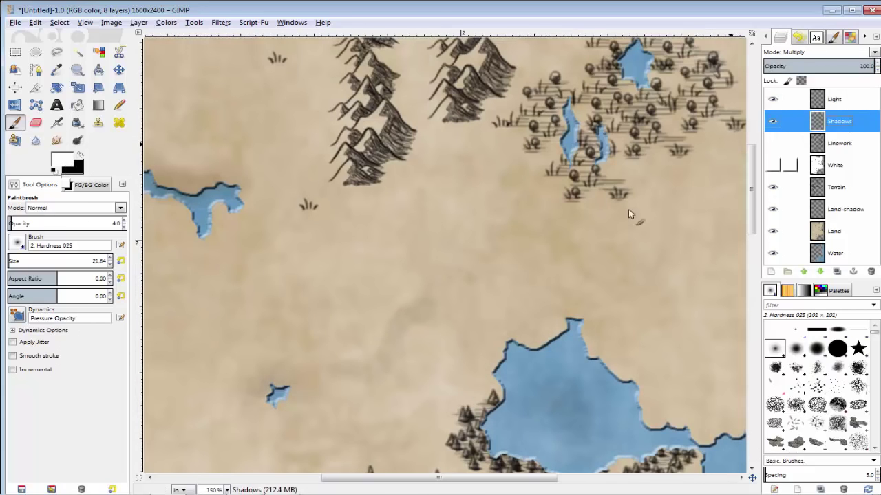
pyautogui.click(81, 156)
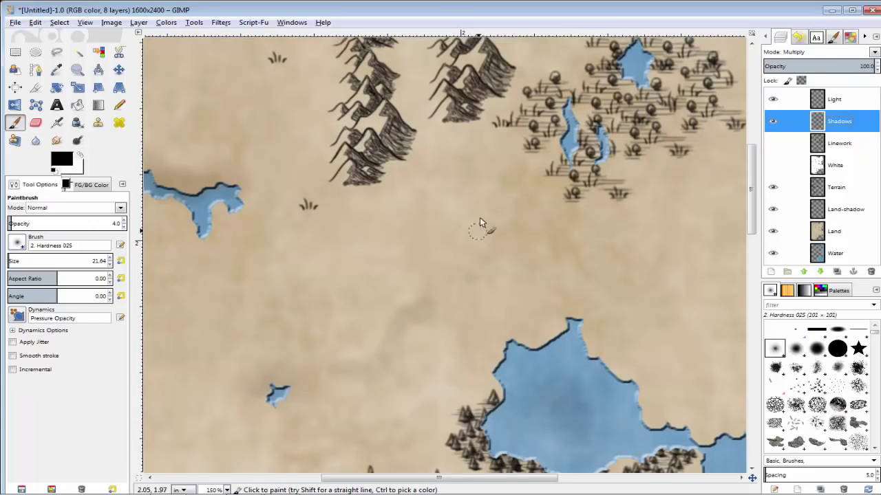
pyautogui.moveTo(475, 192); pyautogui.dragTo(445, 281)
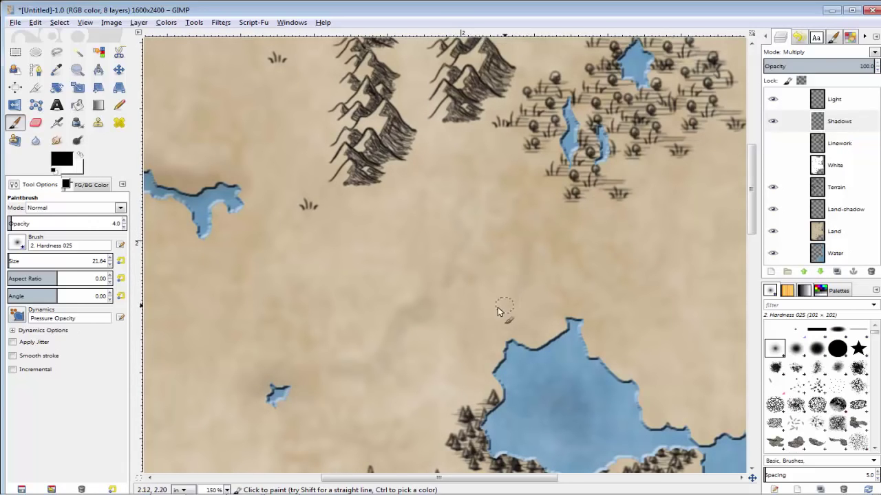
pyautogui.moveTo(448, 404); pyautogui.dragTo(446, 438)
# Paint faint white highlights on the Light layer beside the shadows on the open land around the central lake.
pyautogui.click(830, 102)
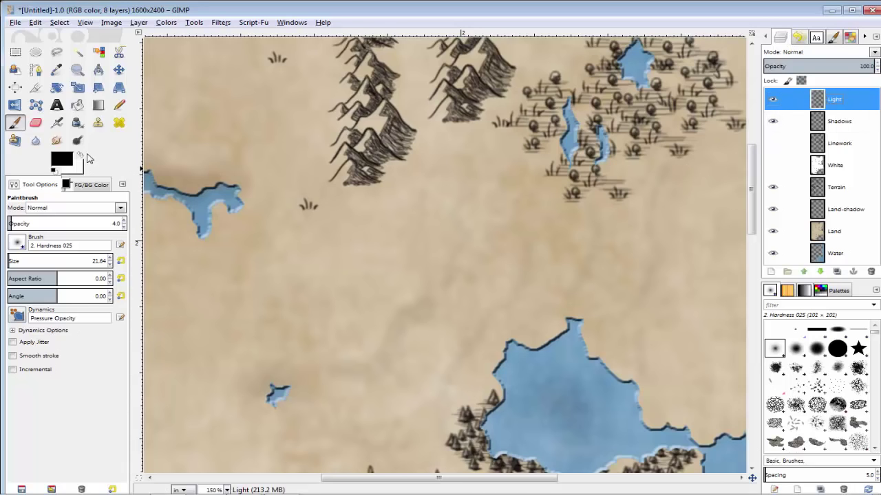
pyautogui.press('x')
pyautogui.moveTo(631, 343); pyautogui.dragTo(631, 373)
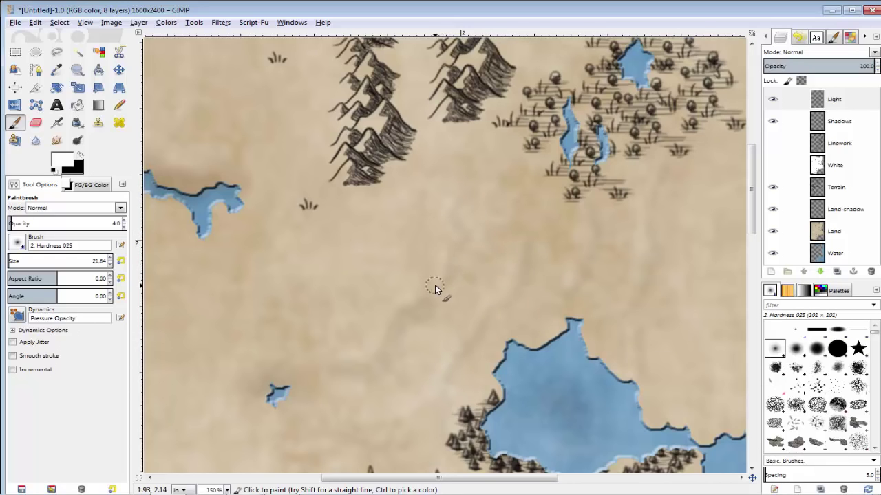
pyautogui.press('ctrl')
pyautogui.scroll(-3, 562, 312)
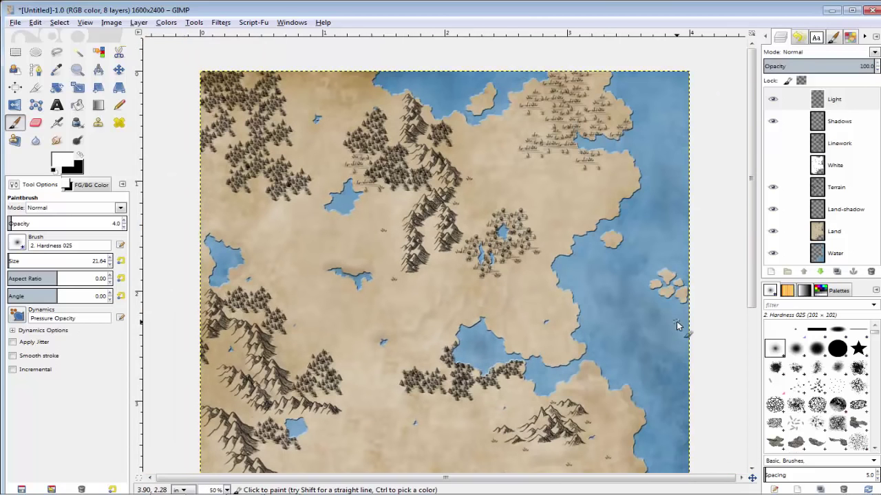
# Paint soft black shadows on the Shadows layer along the east side of the western forests and mountains at brush size 78.64.
pyautogui.scroll(-3, 382, 375)
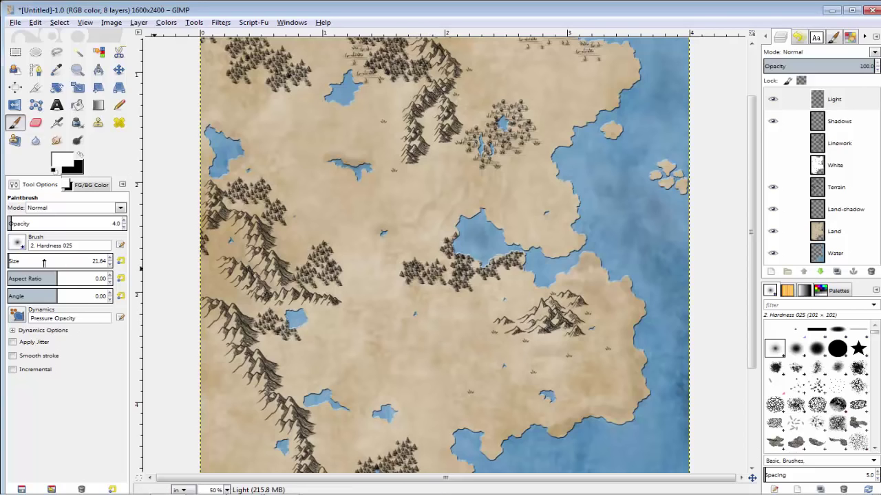
pyautogui.scroll(2, 44, 263)
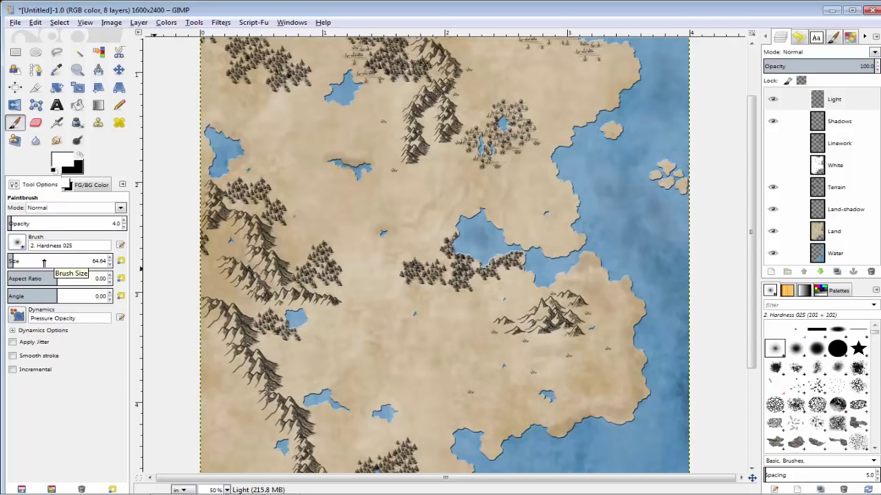
pyautogui.scroll(1, 43, 262)
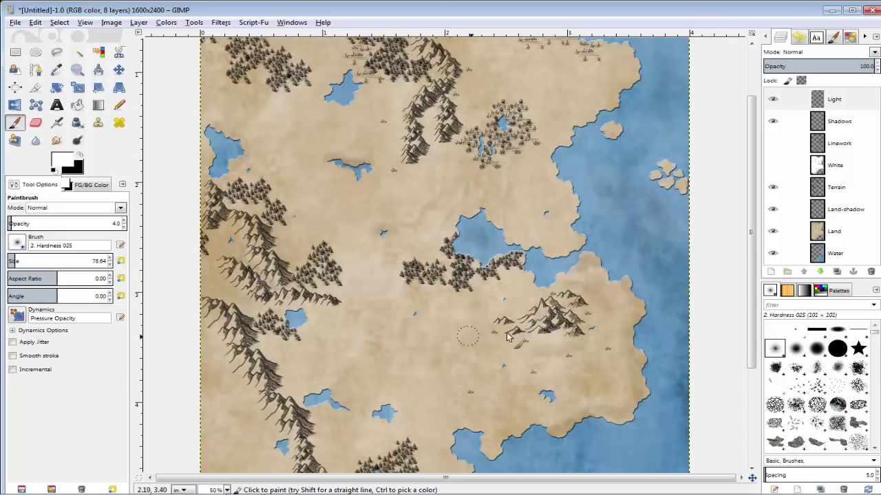
pyautogui.click(841, 121)
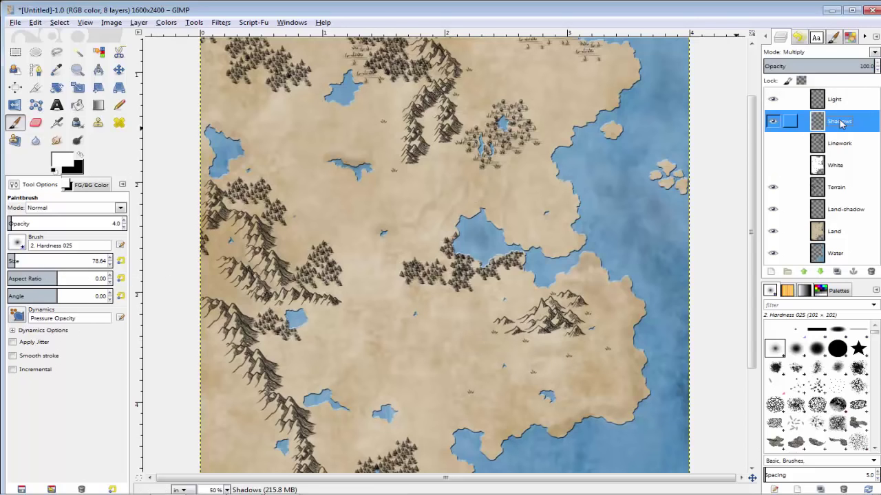
pyautogui.click(80, 155)
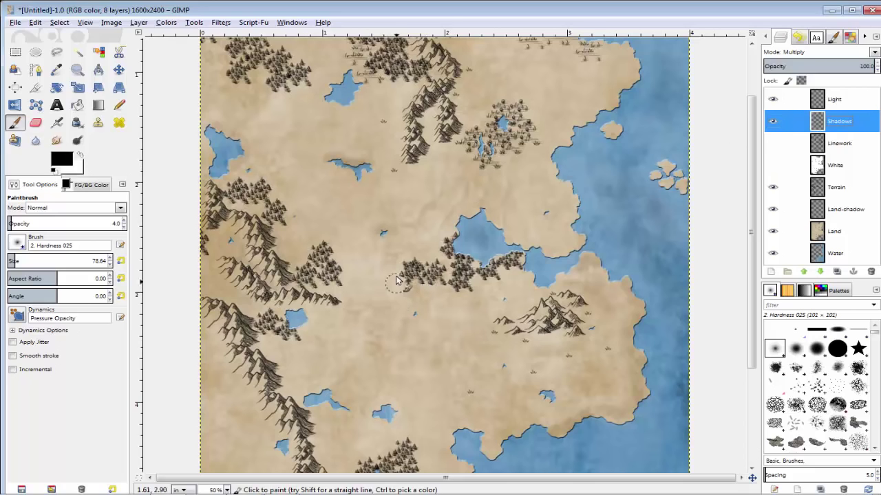
pyautogui.moveTo(336, 238)
pyautogui.mouseDown()
pyautogui.moveTo(349, 270)
pyautogui.moveTo(343, 303)
pyautogui.moveTo(308, 310)
pyautogui.moveTo(342, 302)
pyautogui.mouseUp()
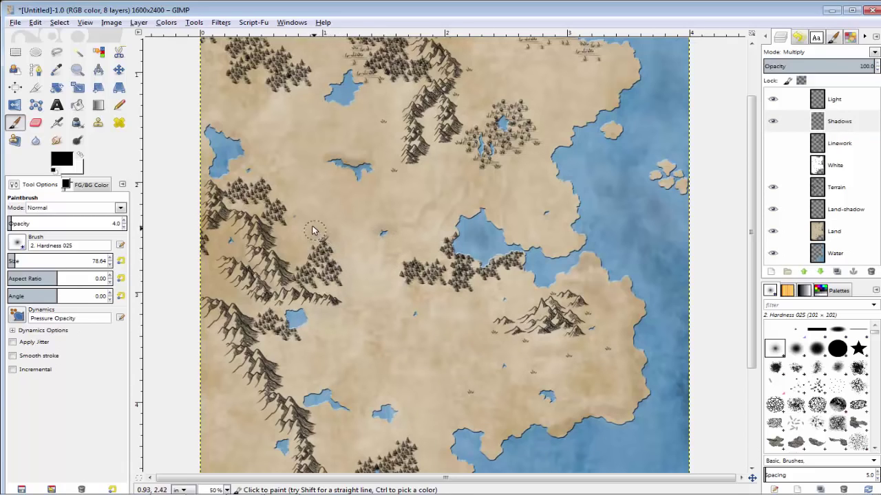
pyautogui.moveTo(275, 176)
pyautogui.mouseDown()
pyautogui.moveTo(249, 175)
pyautogui.moveTo(286, 176)
pyautogui.moveTo(348, 267)
pyautogui.moveTo(326, 329)
pyautogui.moveTo(295, 354)
pyautogui.moveTo(280, 352)
pyautogui.mouseUp()
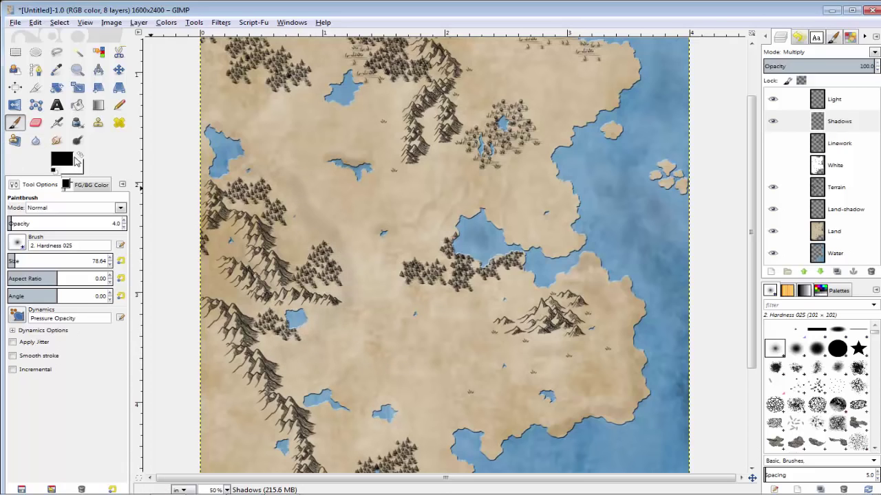
# Paint white highlights on the Light layer beside the shading along the western forests.
pyautogui.click(77, 158)
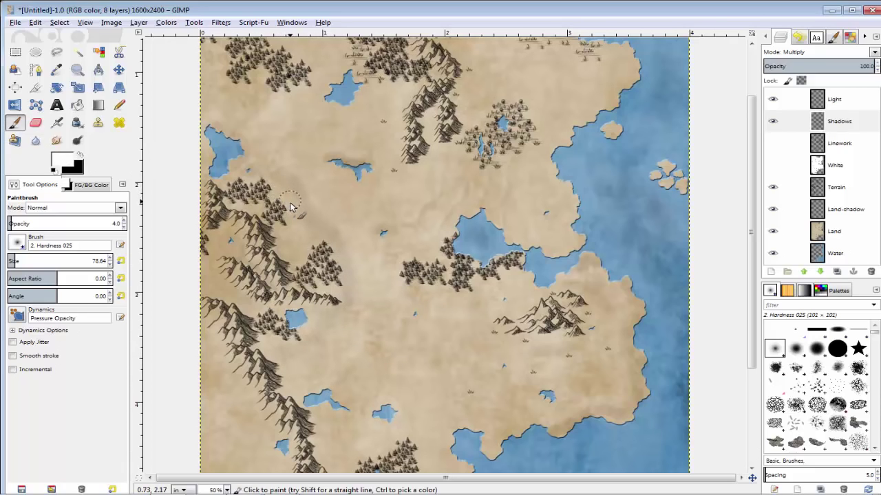
pyautogui.click(833, 99)
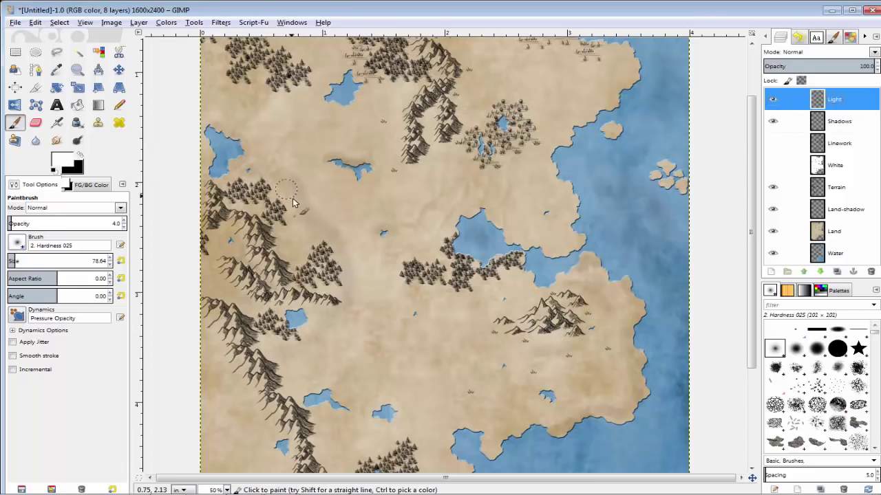
pyautogui.moveTo(285, 198)
pyautogui.mouseDown()
pyautogui.moveTo(269, 183)
pyautogui.moveTo(306, 228)
pyautogui.mouseUp()
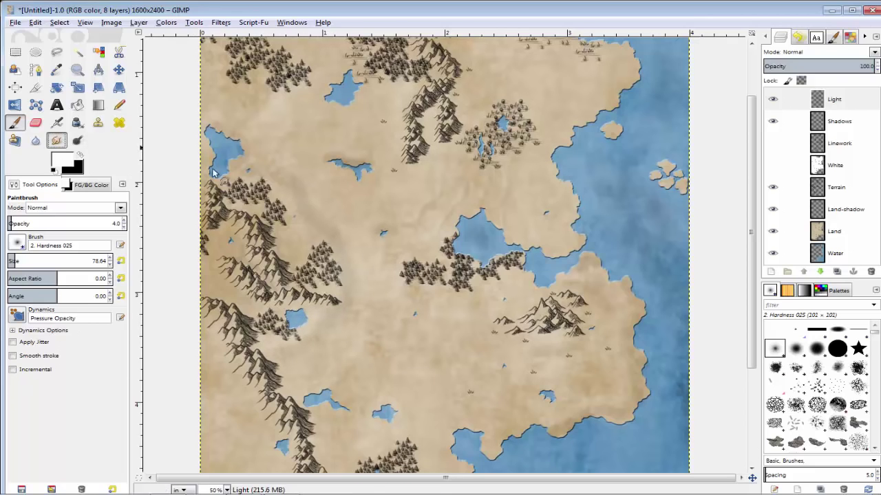
# Soften the strokes near the western forests with the Smudge tool, working on the Shadows layer.
pyautogui.press('s')
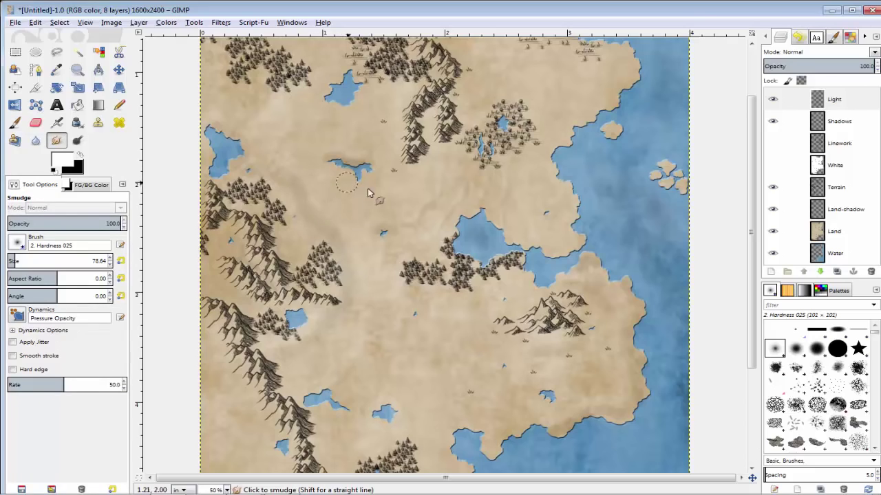
pyautogui.click(850, 122)
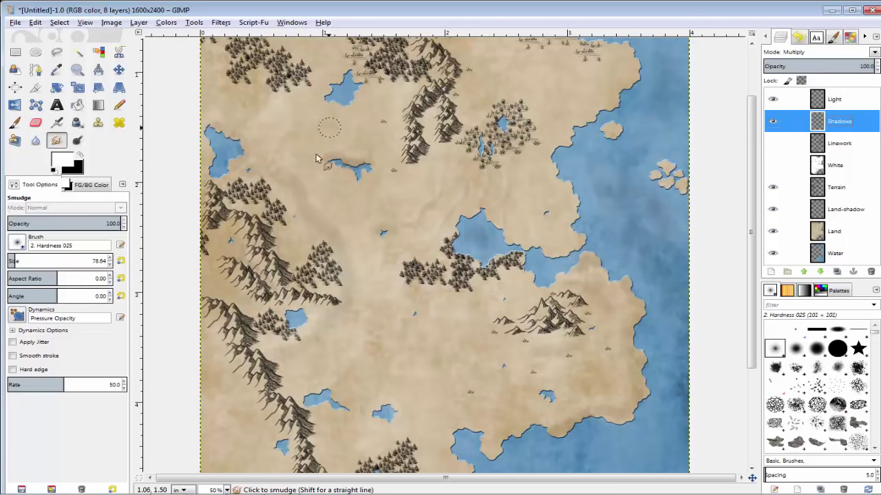
pyautogui.moveTo(295, 173); pyautogui.dragTo(320, 173)
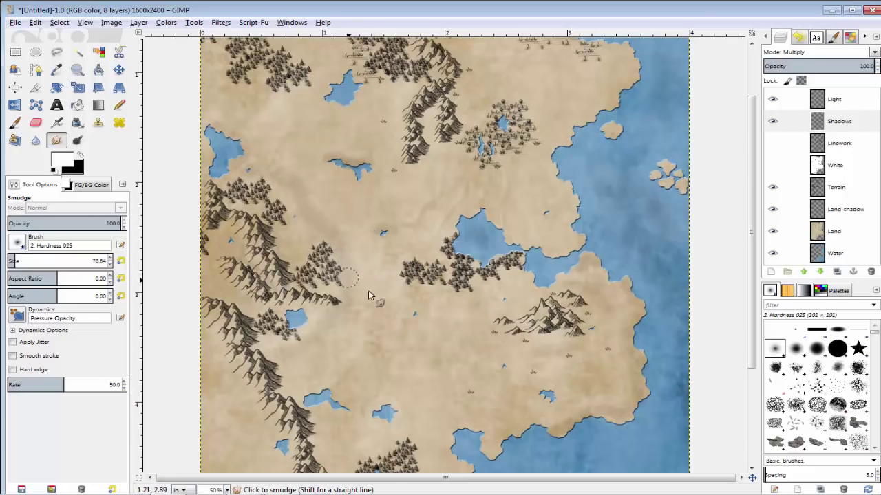
# Paint a faint shadow south of the eastern mountains on the Shadows layer and switch to the Light layer for highlights.
pyautogui.press('p')
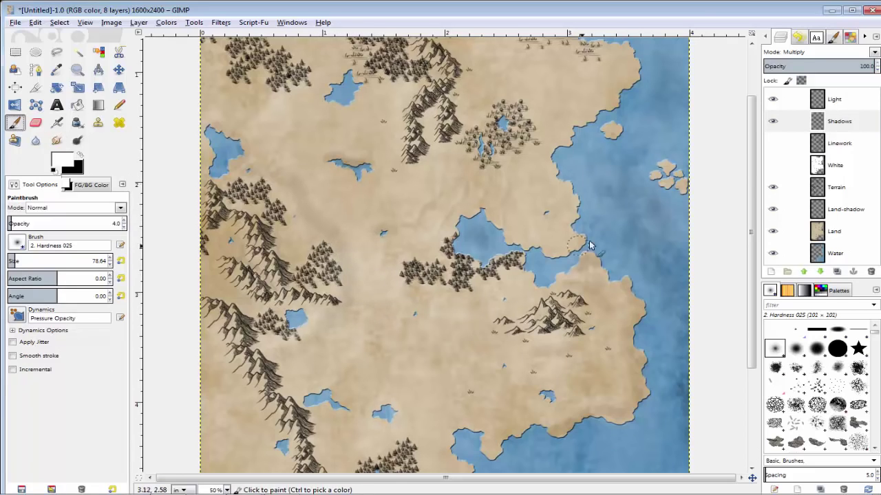
pyautogui.moveTo(592, 336)
pyautogui.mouseDown()
pyautogui.moveTo(603, 388)
pyautogui.moveTo(465, 419)
pyautogui.mouseUp()
pyautogui.press('pageup')
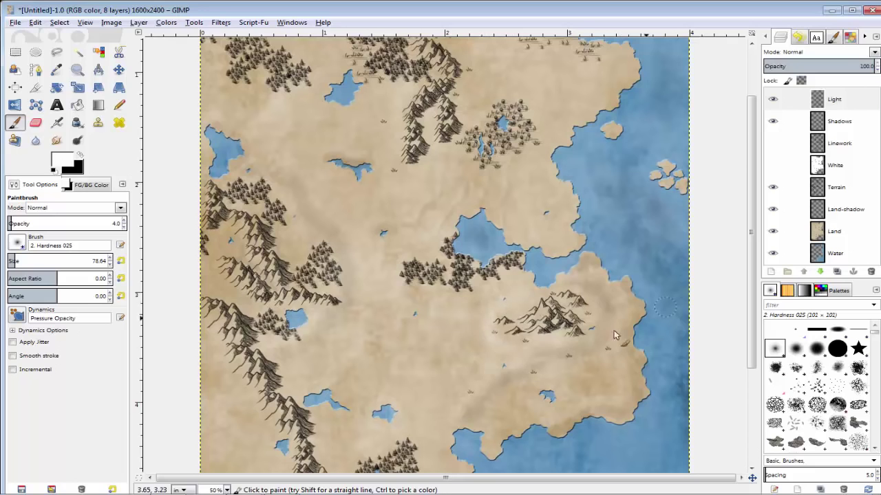
pyautogui.press('-')
pyautogui.press('2')
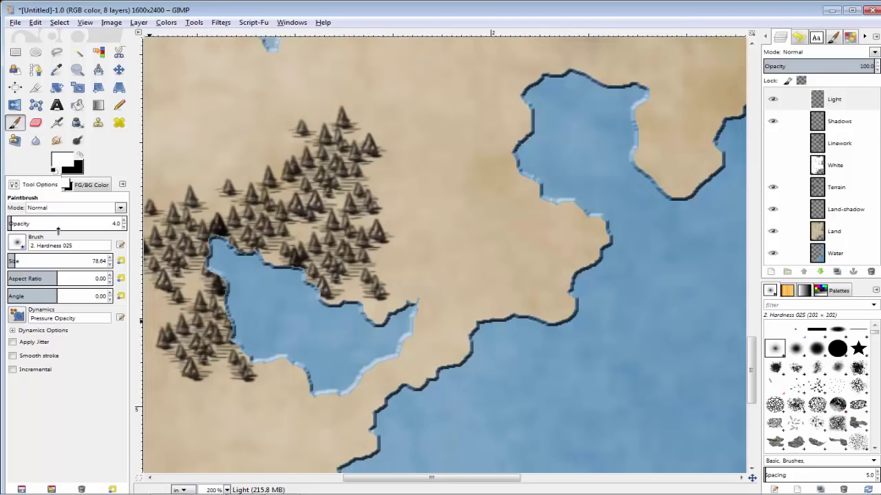
# Paint shadow and highlight strokes at size 25.64 between the southern forest lake and the coast, and smudge them smooth.
pyautogui.press('pagedown')
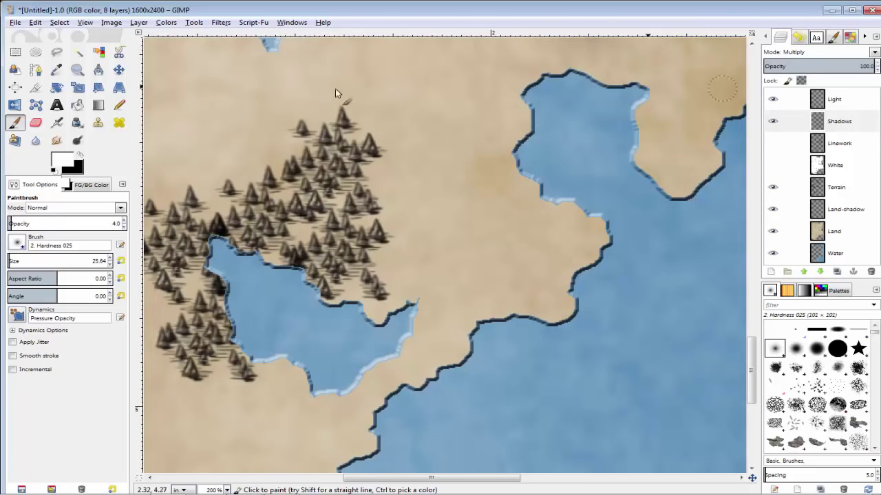
pyautogui.press('pageup')
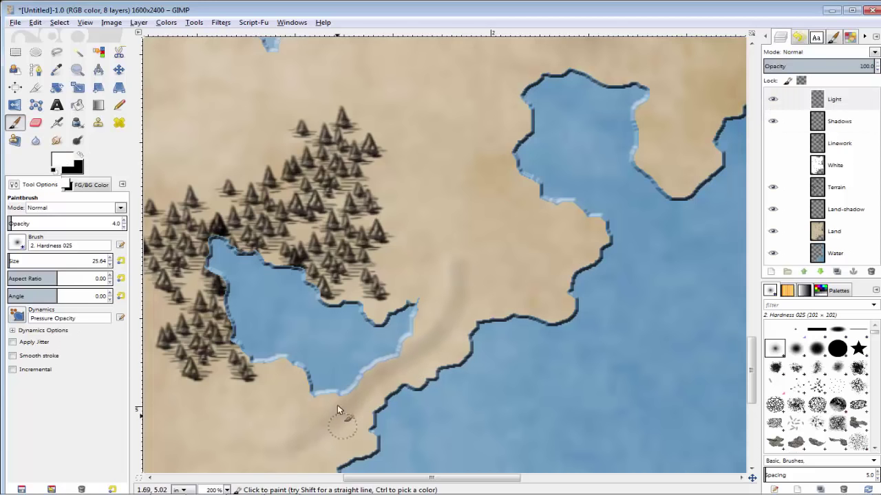
pyautogui.press('s')
pyautogui.press('pagedown')
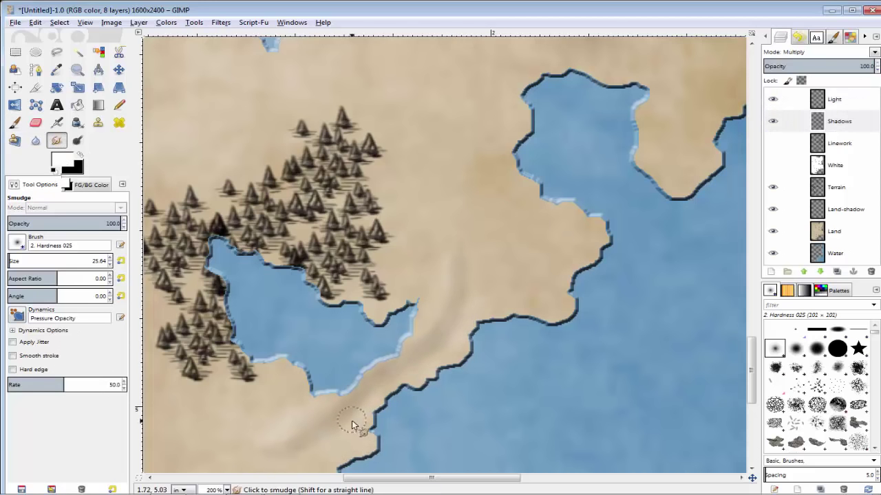
pyautogui.scroll(-5, 370, 386)
pyautogui.scroll(4, 425, 375)
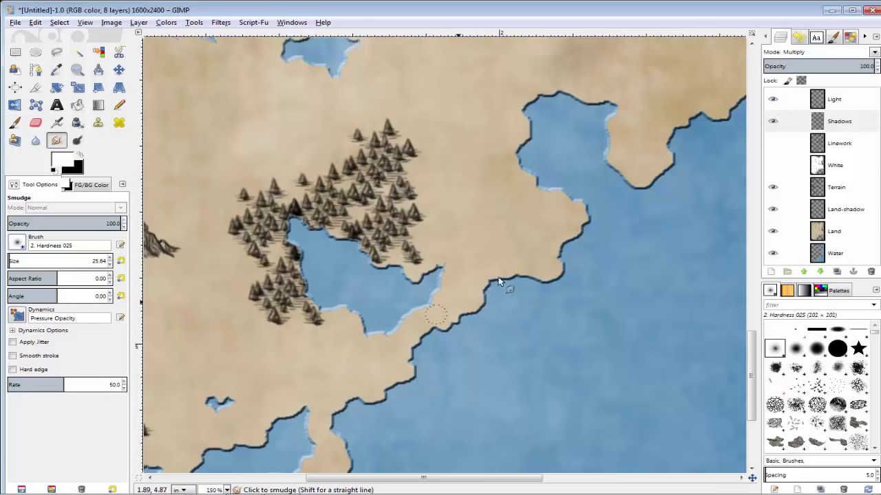
# Paint white highlights on the Light layer along the narrow land strip between the southern forest lake and the sea.
pyautogui.press('pageup')
pyautogui.press('p')
pyautogui.scroll(-5, 413, 347)
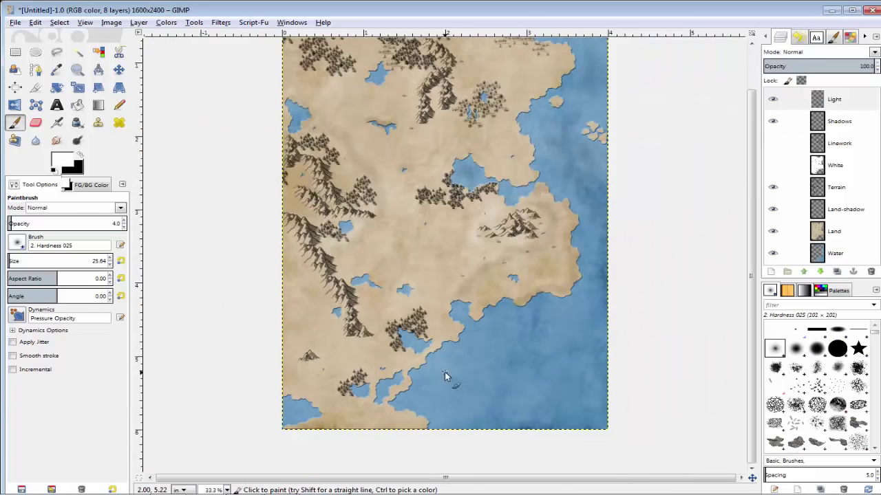
pyautogui.scroll(6, 444, 375)
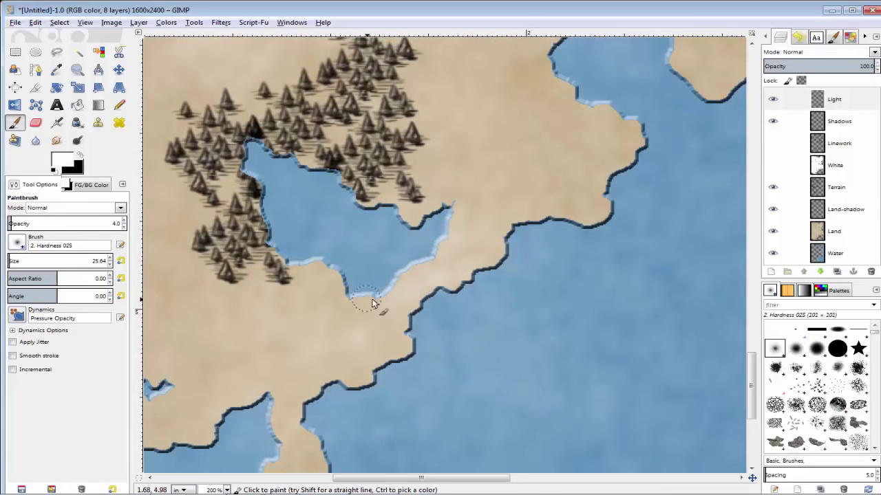
pyautogui.scroll(-2, 431, 308)
pyautogui.scroll(2, 431, 310)
# Switch to black on the Shadows layer at brush size 12.64 for fine shading on the narrow southern land strip.
pyautogui.press('pagedown')
pyautogui.press('x')
pyautogui.press('[')
pyautogui.press('[')
pyautogui.press('[')
pyautogui.press('[')
pyautogui.press('[')
pyautogui.press('[')
pyautogui.press('[')
pyautogui.press('[')
pyautogui.press('[')
pyautogui.press('[')
pyautogui.press('[')
pyautogui.press('[')
pyautogui.press('[')
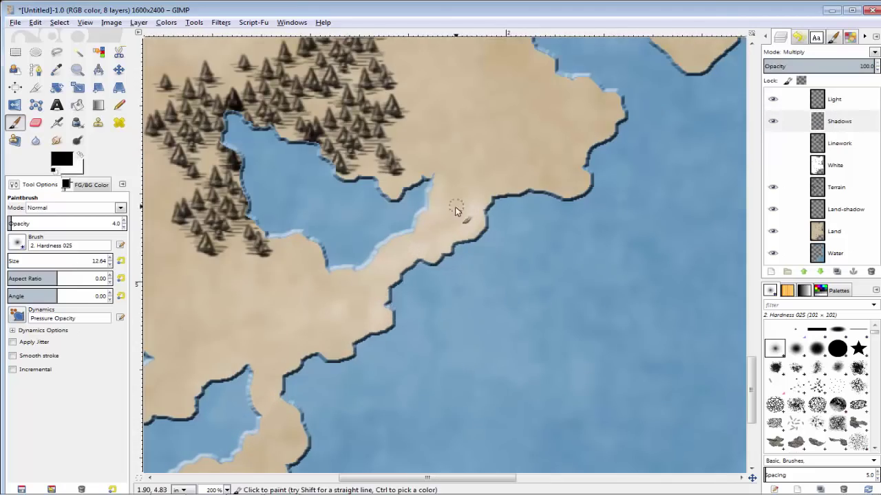
pyautogui.scroll(-5, 406, 299)
pyautogui.scroll(5, 444, 318)
pyautogui.scroll(-2, 492, 192)
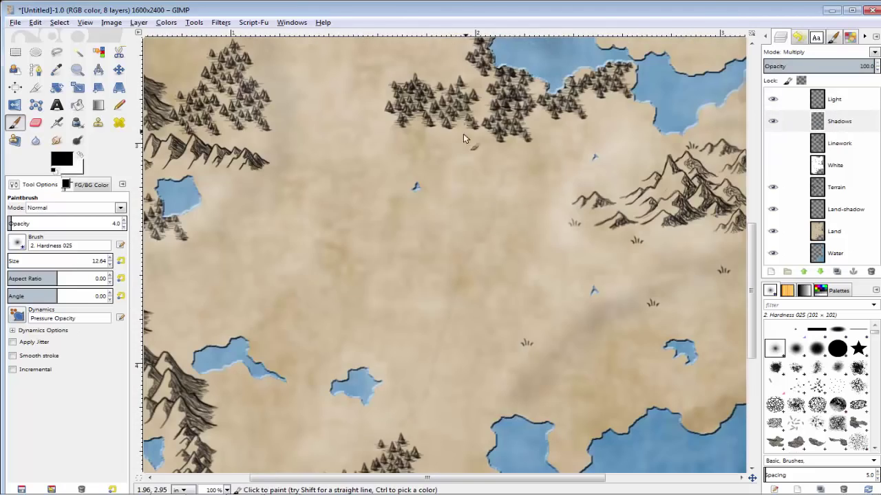
# Switch to white on the Light layer for highlighting the open land south of the central forest.
pyautogui.click(834, 99)
pyautogui.press('x')
pyautogui.scroll(2, 546, 283)
pyautogui.scroll(-5, 539, 250)
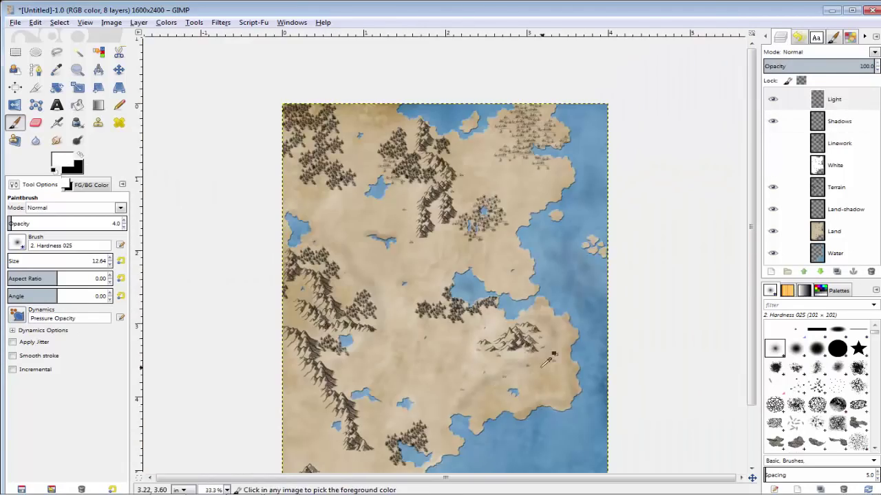
# Enlarge the brush to size 54.64 and switch to black on the Shadows layer for shading the central land.
pyautogui.scroll(2, 463, 367)
pyautogui.scroll(5, 55, 264)
pyautogui.scroll(20, 56, 264)
pyautogui.press('x')
pyautogui.click(834, 121)
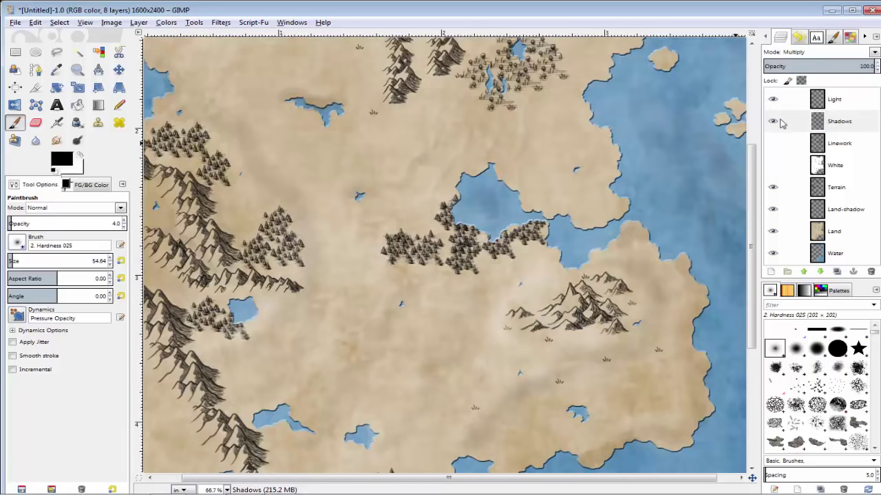
# Alternate white highlights on the Light layer with black shadows on the Shadows layer over the southern land.
pyautogui.click(834, 99)
pyautogui.press('x')
pyautogui.scroll(-3, 281, 346)
pyautogui.scroll(3, 337, 295)
pyautogui.press('pagedown')
pyautogui.press('x')
pyautogui.press('pageup')
pyautogui.press('x')
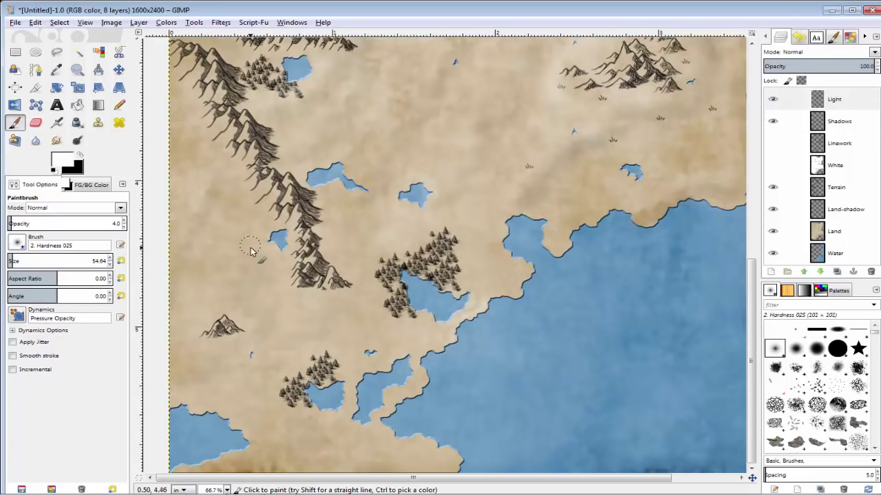
# Paint soft black shadows on the Shadows layer around the northern mountain ridges, the nearby lake and the northwestern forests.
pyautogui.scroll(-3, 440, 379)
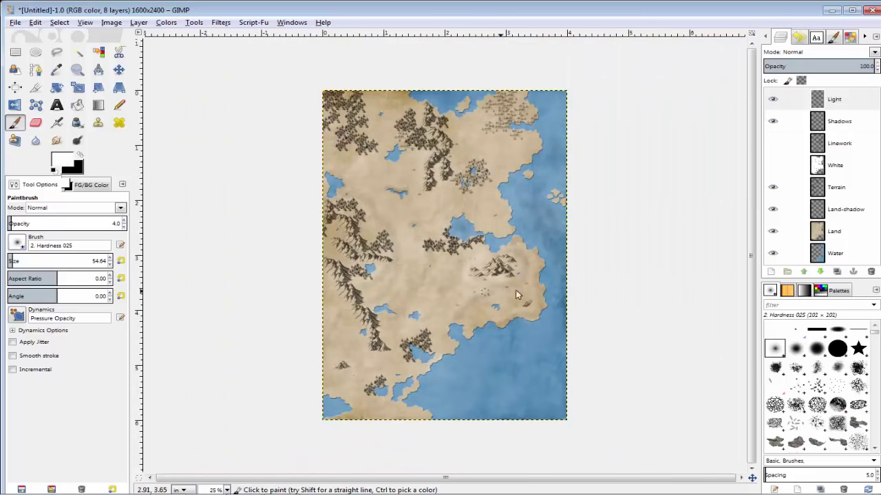
pyautogui.scroll(3, 475, 303)
pyautogui.press('pagedown')
pyautogui.press('x')
pyautogui.moveTo(469, 134); pyautogui.dragTo(465, 274)
pyautogui.moveTo(432, 235); pyautogui.dragTo(431, 298)
pyautogui.moveTo(422, 193)
pyautogui.mouseDown()
pyautogui.moveTo(450, 186)
pyautogui.moveTo(414, 169)
pyautogui.moveTo(423, 88)
pyautogui.mouseUp()
pyautogui.moveTo(366, 84)
pyautogui.mouseDown()
pyautogui.moveTo(379, 120)
pyautogui.moveTo(354, 186)
pyautogui.mouseUp()
pyautogui.moveTo(308, 161); pyautogui.dragTo(325, 137)
pyautogui.moveTo(222, 137); pyautogui.dragTo(234, 145)
pyautogui.moveTo(181, 104); pyautogui.dragTo(158, 166)
pyautogui.hscroll(-1, 349, 204)
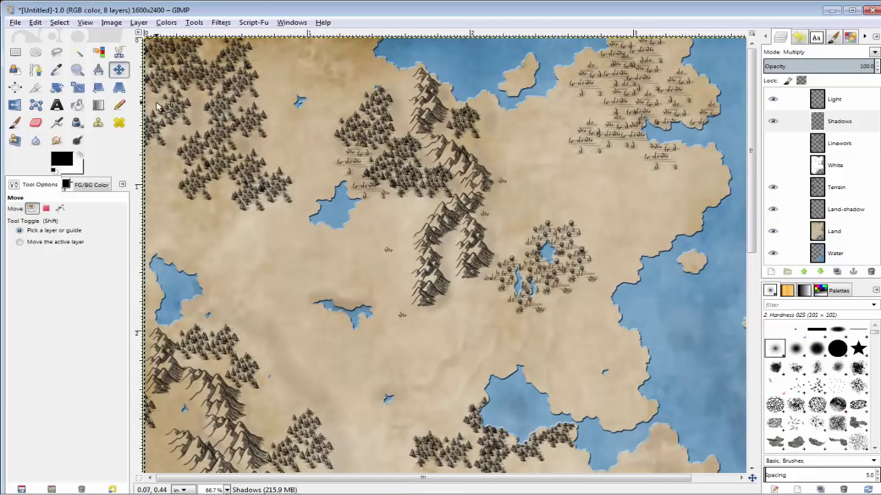
# Switch to white on the Light layer for highlighting the land between the northwestern forest and the two northern lakes.
pyautogui.scroll(2, 245, 255)
pyautogui.press('pageup')
pyautogui.press('x')
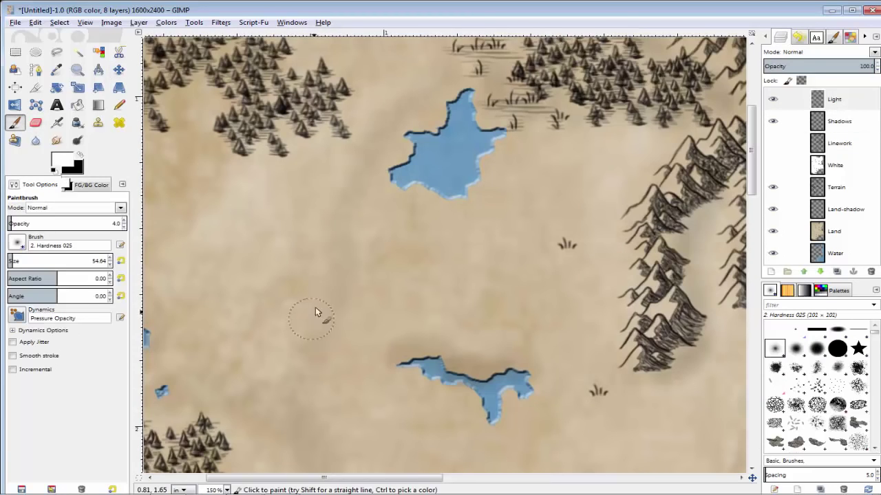
# Set the Light layer's blend mode to Hard light and make the Shadows layer active again.
pyautogui.scroll(-3, 461, 222)
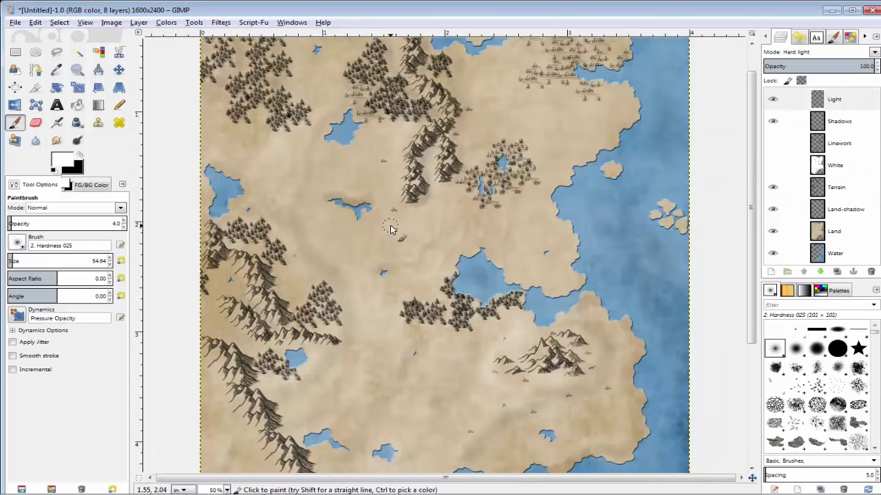
pyautogui.scroll(2, 395, 239)
pyautogui.press('pagedown')
pyautogui.scroll(-1, 533, 185)
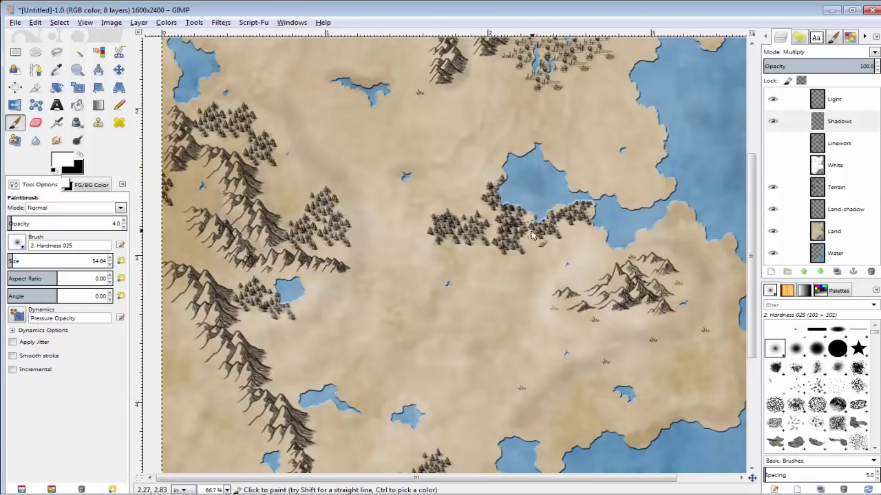
# Paint a soft black shadow on the Shadows layer west of the central forest and return to white on the Light layer.
pyautogui.press('x')
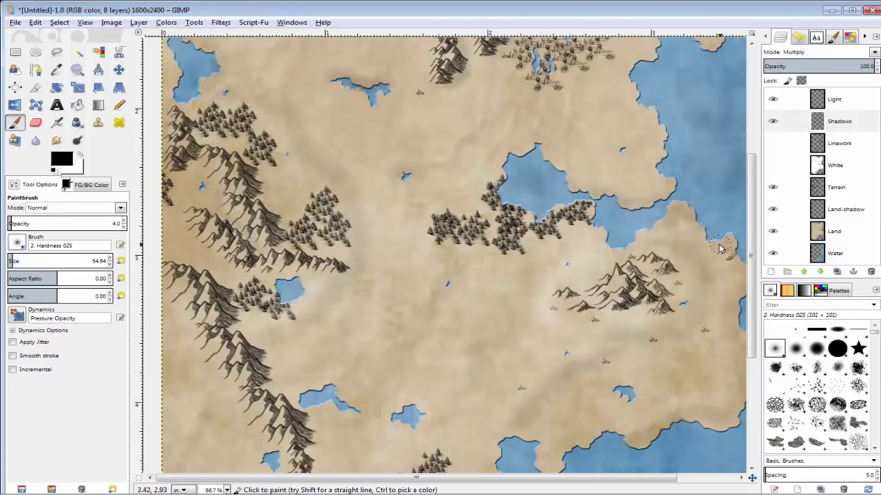
pyautogui.moveTo(403, 227); pyautogui.dragTo(390, 268)
pyautogui.press('pageup')
pyautogui.press('x')
pyautogui.scroll(-2, 404, 272)
pyautogui.scroll(3, 481, 234)
pyautogui.scroll(-20, 68, 261)
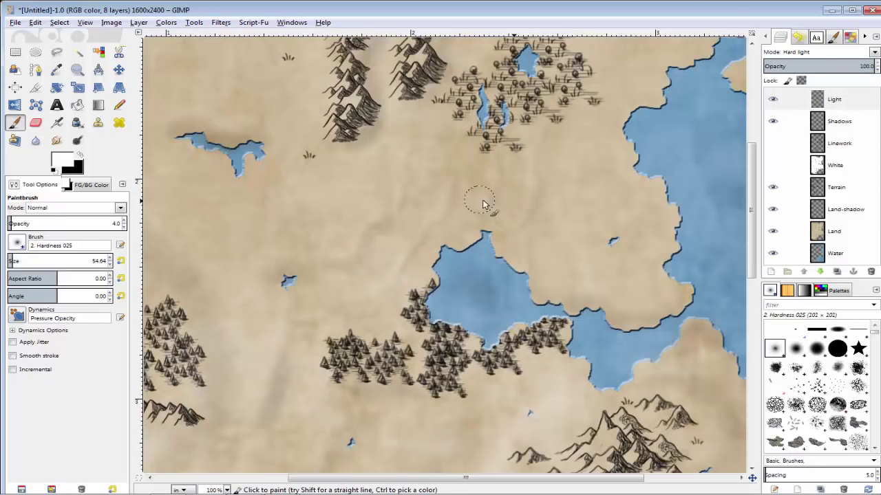
# With the brush size at 18.64, paint thin black shadow and white highlight wrinkles between the central lake and the eastern coast on their separate layers.
pyautogui.scroll(-14, 68, 261)
pyautogui.click(834, 121)
pyautogui.press('x')
pyautogui.moveTo(609, 160)
pyautogui.mouseDown()
pyautogui.moveTo(590, 151)
pyautogui.moveTo(649, 277)
pyautogui.moveTo(657, 227)
pyautogui.moveTo(648, 262)
pyautogui.mouseUp()
pyautogui.click(834, 99)
pyautogui.press('x')
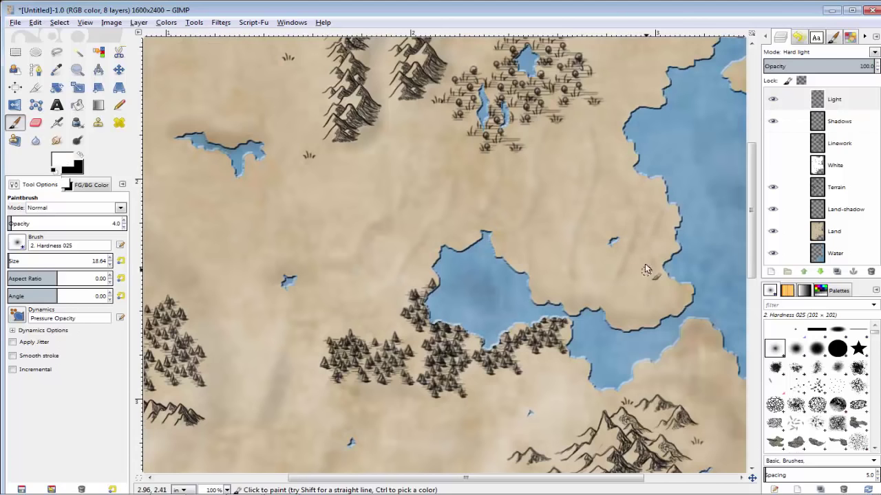
pyautogui.click(839, 121)
pyautogui.press('x')
pyautogui.click(839, 99)
pyautogui.press('x')
pyautogui.scroll(-3, 397, 295)
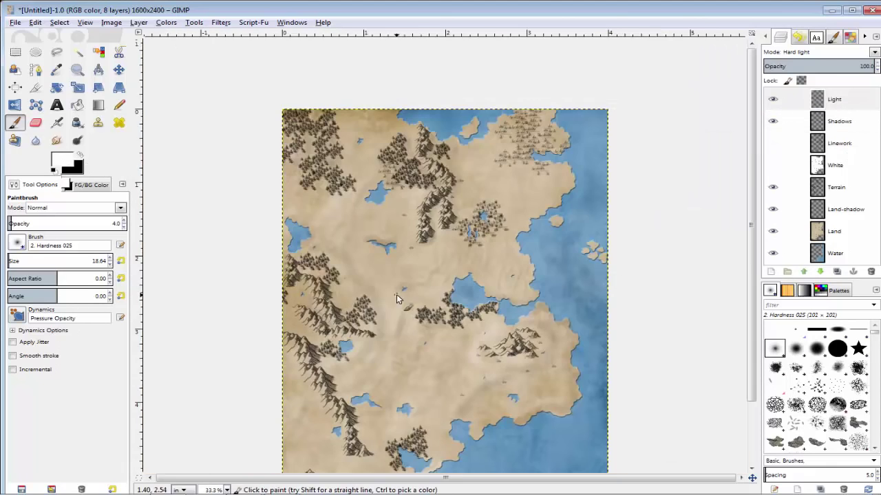
# Dab small black shadows on Shadows and white highlights on Light over the land northeast of the round-tree grove.
pyautogui.press('+')
pyautogui.press('+')
pyautogui.press('+')
pyautogui.press('pagedown')
pyautogui.press('x')
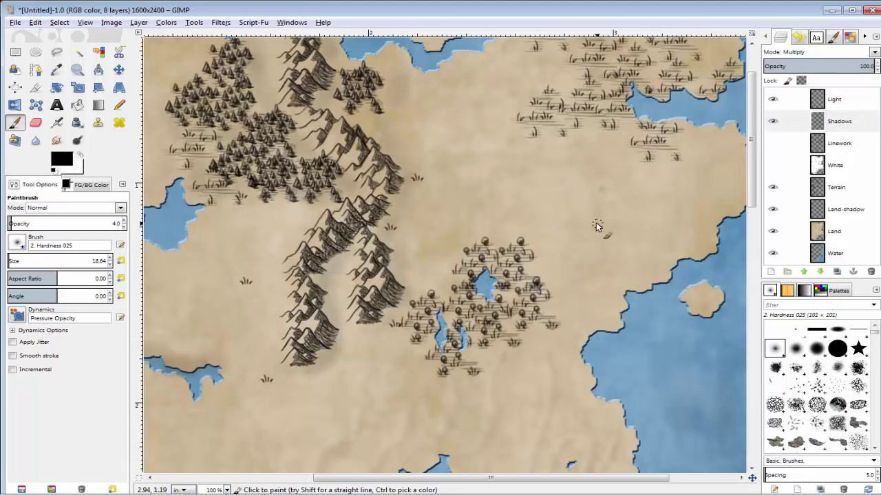
pyautogui.press('pageup')
pyautogui.press('x')
pyautogui.press('+')
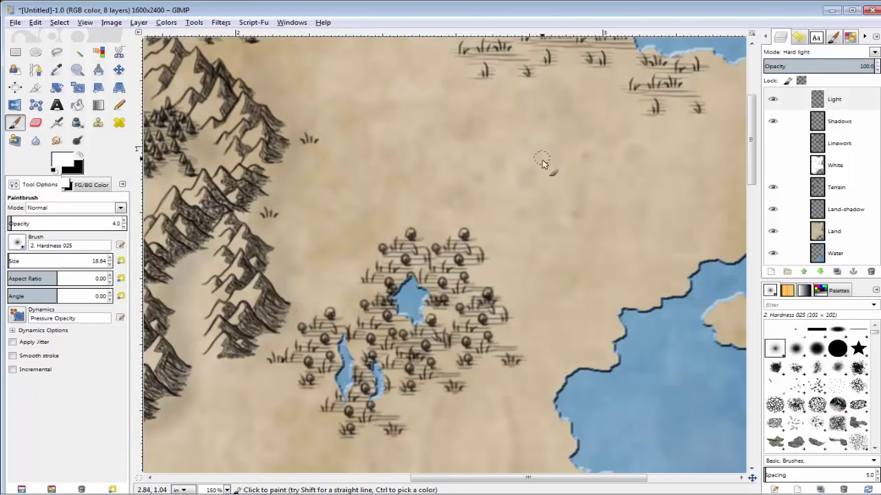
pyautogui.scroll(-1, 456, 187)
pyautogui.scroll(-2, 543, 229)
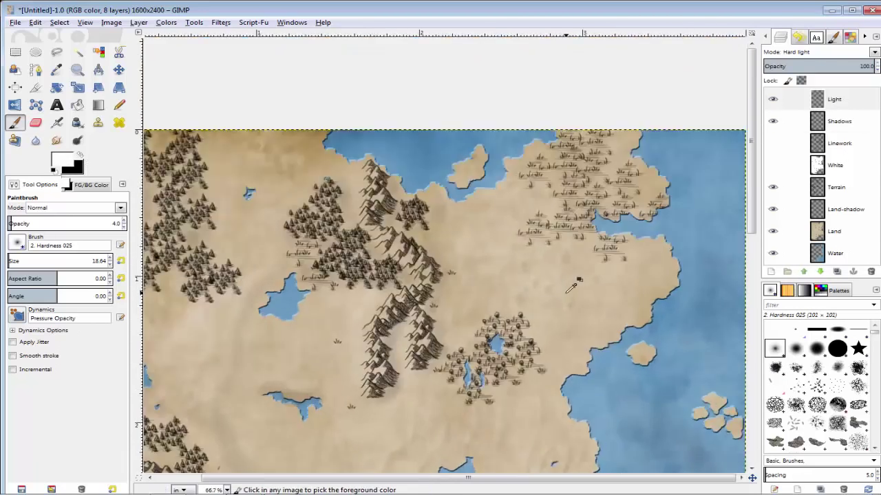
pyautogui.scroll(-1, 534, 376)
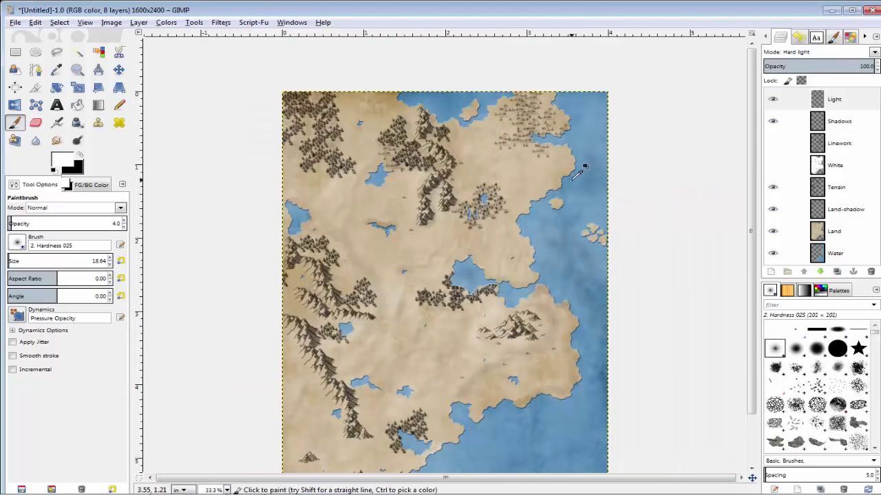
# Raise the brush opacity to 8 and size to 57.64, and paint broader shadows and highlights on the northeastern land.
pyautogui.click(16, 221)
pyautogui.moveTo(20, 264); pyautogui.dragTo(25, 263)
pyautogui.click(839, 118)
pyautogui.press('x')
pyautogui.scroll(3, 490, 177)
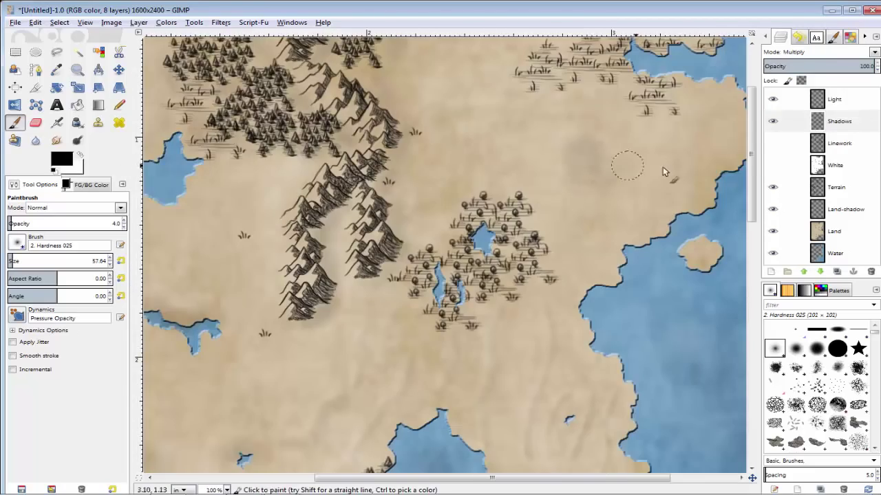
pyautogui.press('x')
pyautogui.click(839, 100)
pyautogui.scroll(-3, 585, 185)
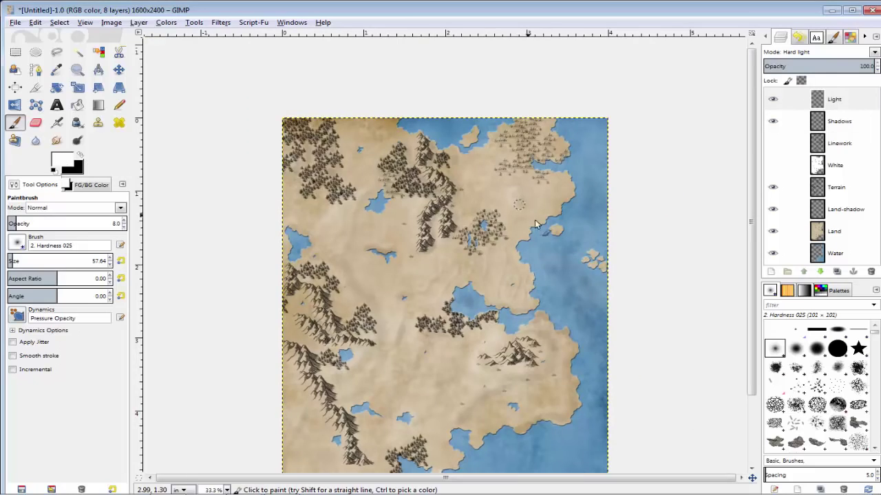
pyautogui.scroll(-1, 506, 205)
# Show the Linework layer briefly to compare the map, hide it again, and add a transparent layer named Color.
pyautogui.click(773, 143)
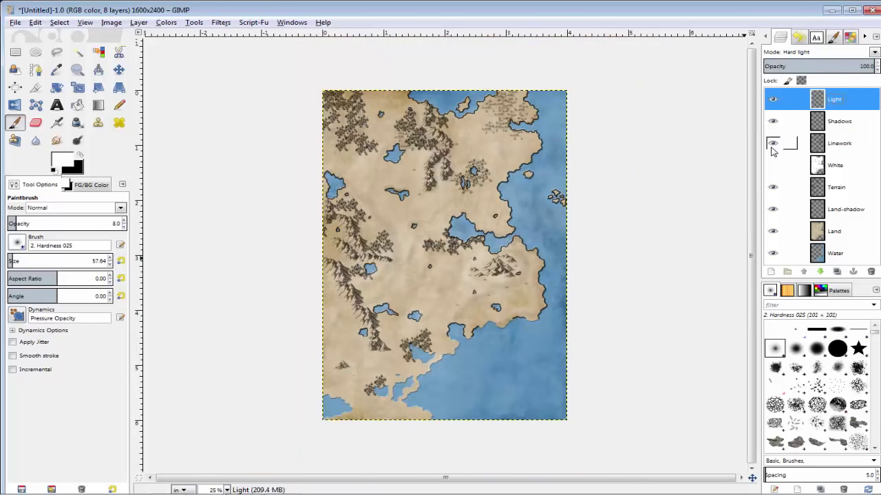
pyautogui.click(773, 145)
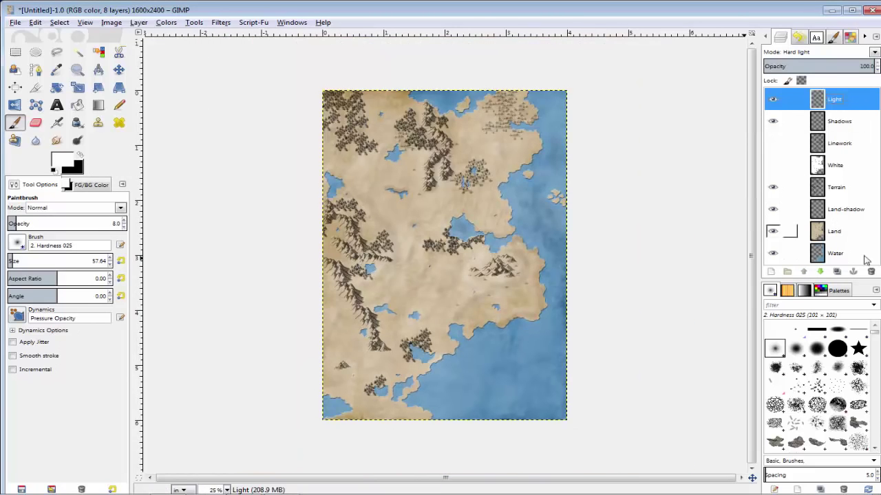
pyautogui.click(772, 274)
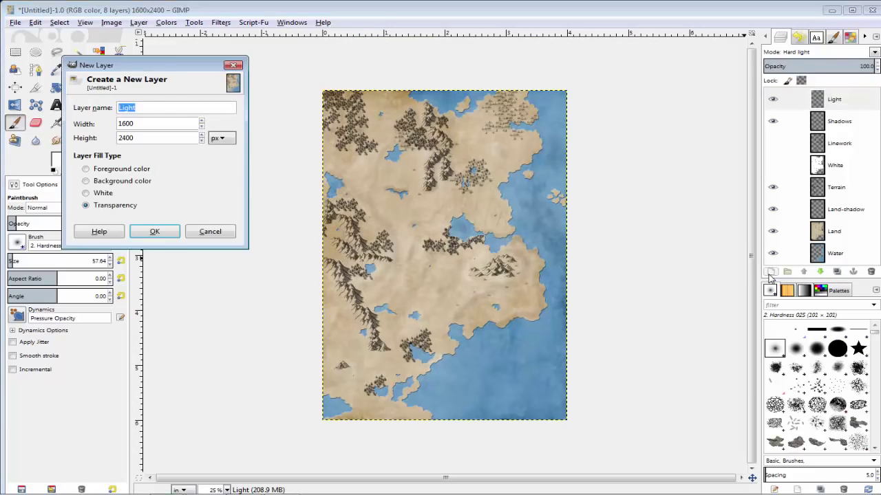
pyautogui.press('Return')
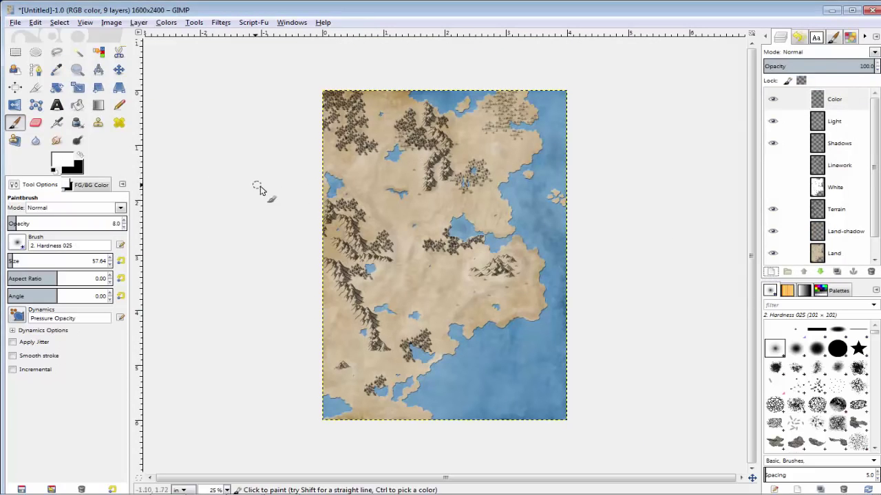
# Set the foreground color to the muted olive green 6d7c49.
pyautogui.click(79, 158)
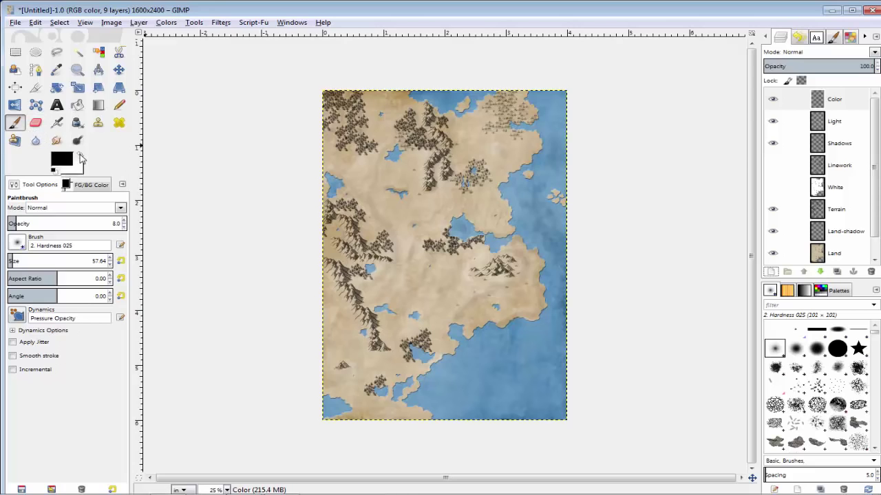
pyautogui.click(69, 163)
pyautogui.click(743, 120)
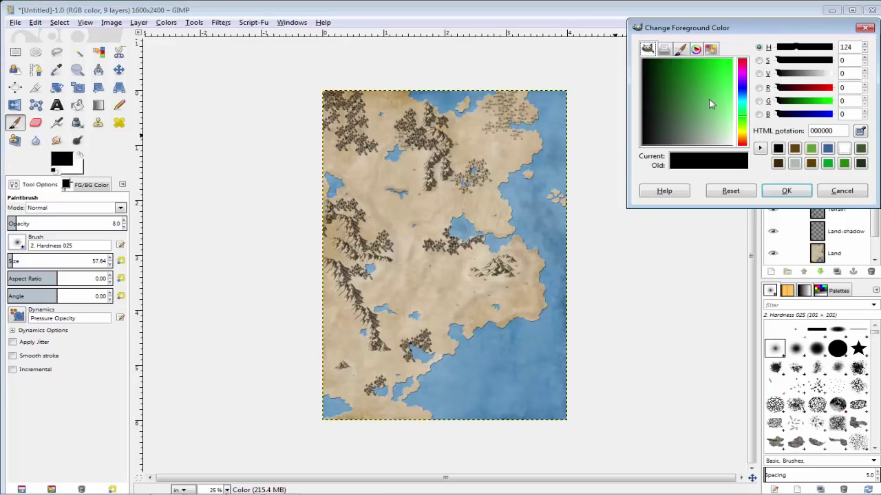
pyautogui.moveTo(718, 88); pyautogui.dragTo(679, 121)
pyautogui.moveTo(749, 123); pyautogui.dragTo(748, 131)
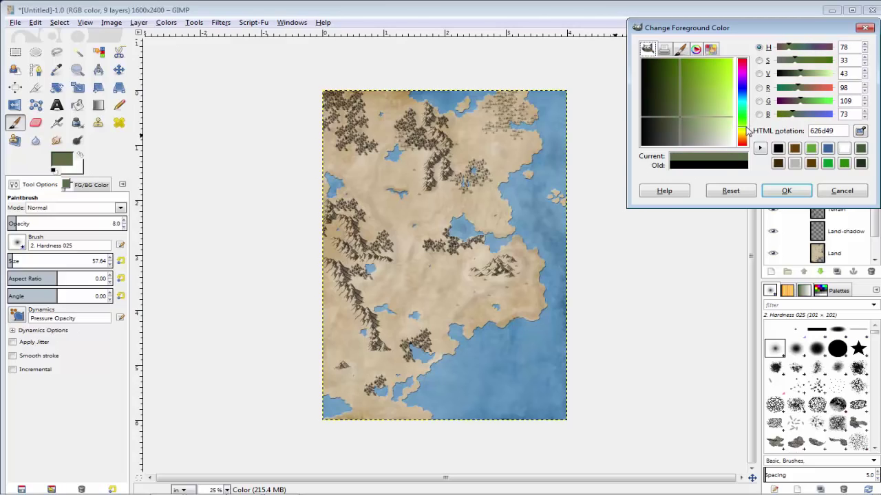
pyautogui.moveTo(679, 119); pyautogui.dragTo(686, 110)
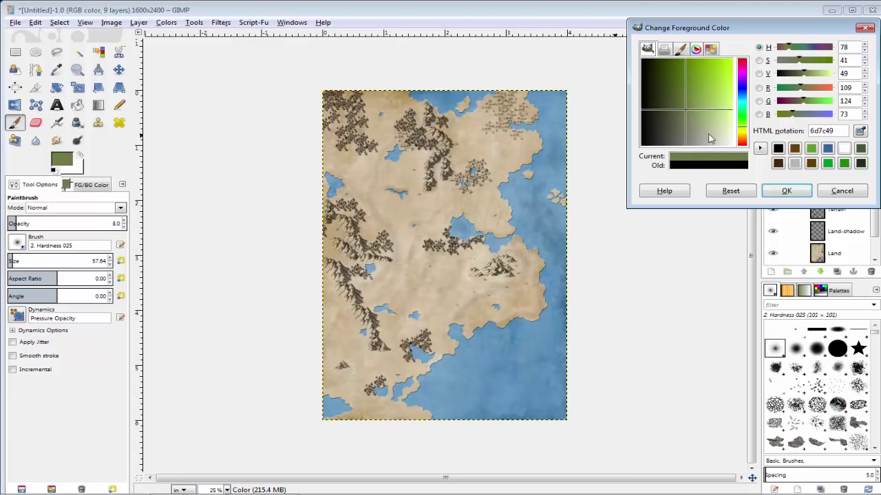
pyautogui.click(786, 191)
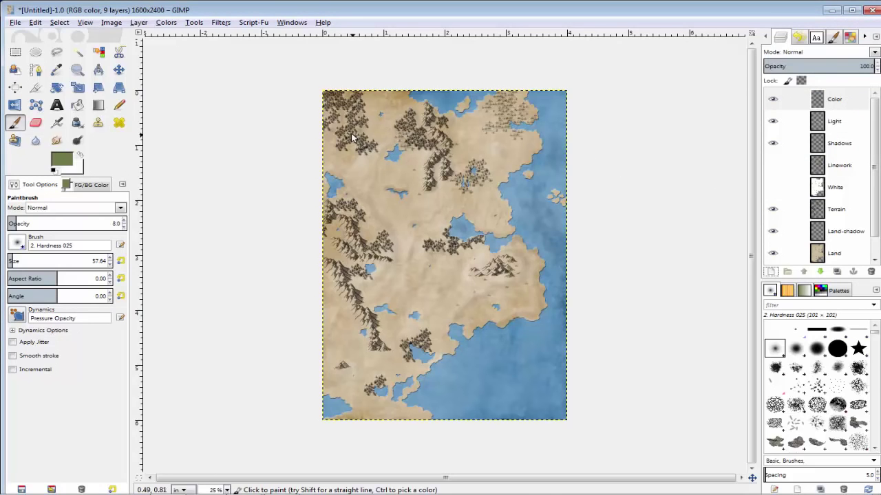
# Redo the undone operations up to adding the Color layer, and place that layer between Terrain and Land-shadow.
pyautogui.scroll(5, 353, 137)
pyautogui.scroll(3, 426, 171)
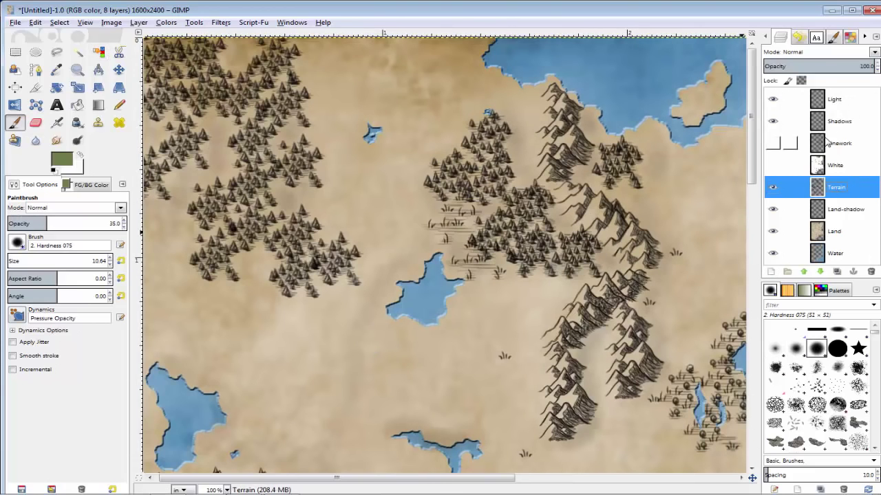
pyautogui.click(35, 22)
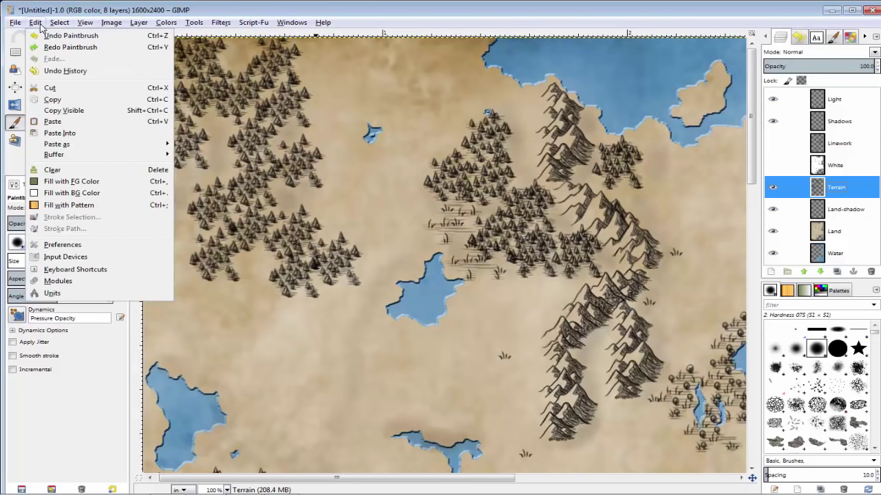
pyautogui.click(49, 47)
pyautogui.click(37, 25)
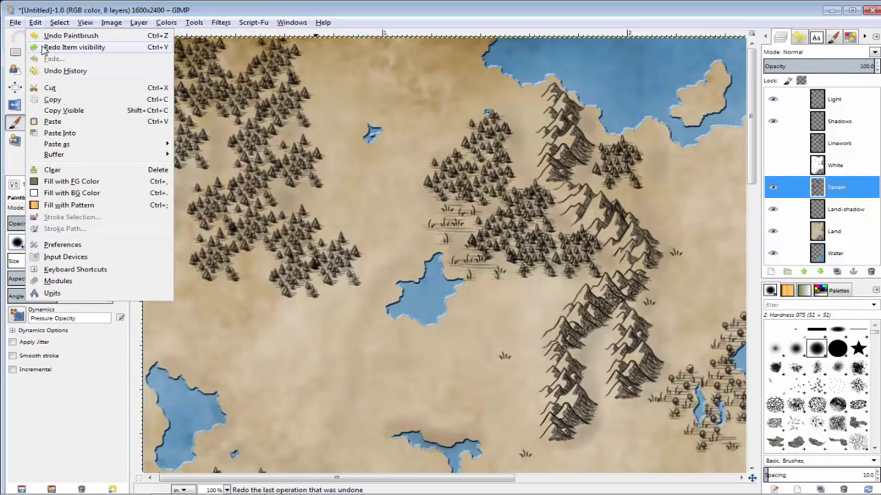
pyautogui.click(43, 47)
pyautogui.click(37, 25)
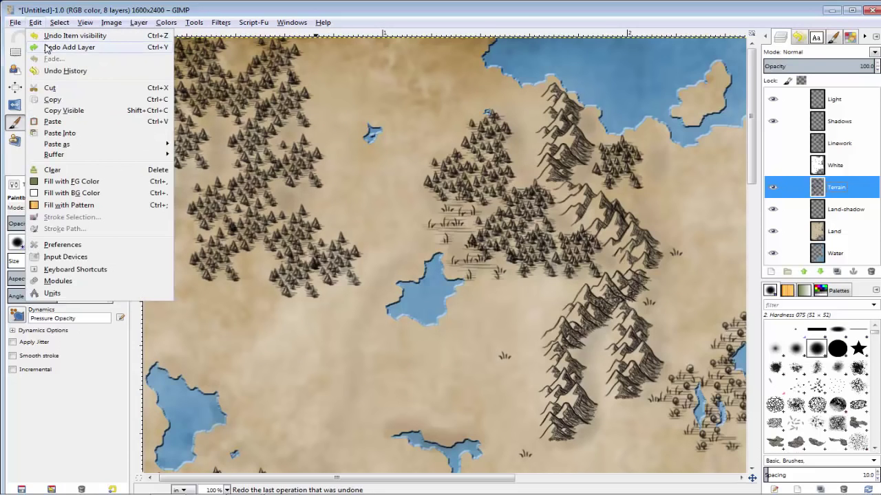
pyautogui.click(47, 47)
pyautogui.moveTo(834, 102); pyautogui.dragTo(838, 218)
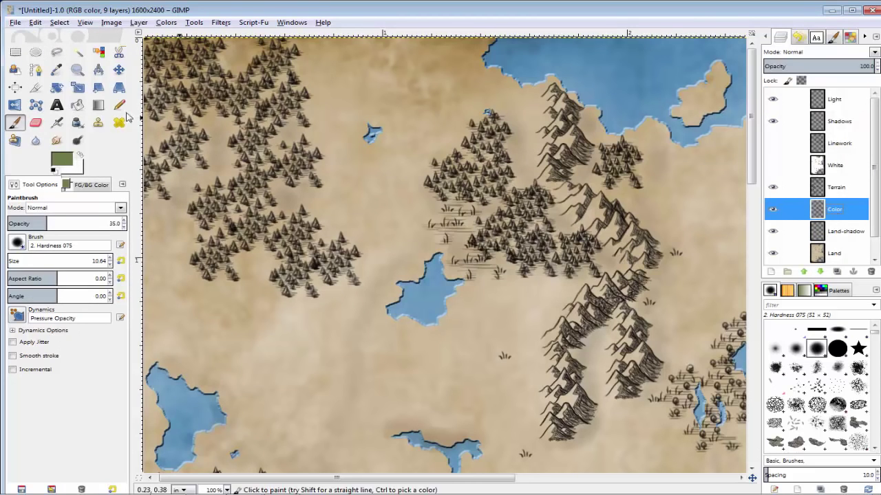
# Enlarge the Hardness 075 brush to 86.80 and paint green on the Color layer over the forest west of the northern mountains.
pyautogui.scroll(4, 522, 207)
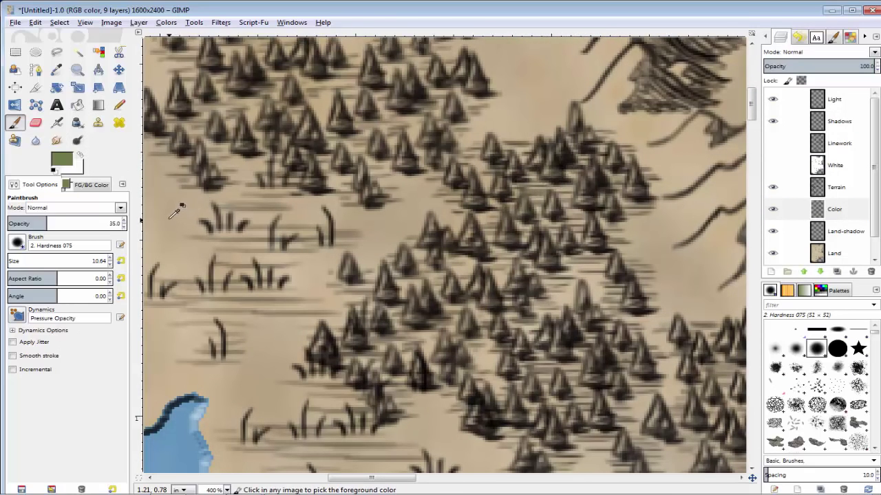
pyautogui.scroll(-3, 177, 210)
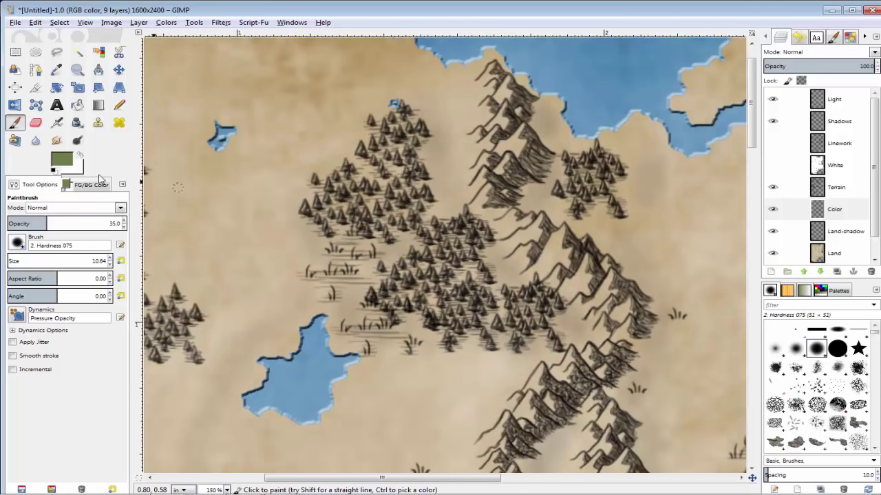
pyautogui.moveTo(15, 262); pyautogui.dragTo(363, 251)
pyautogui.moveTo(356, 210); pyautogui.dragTo(342, 203)
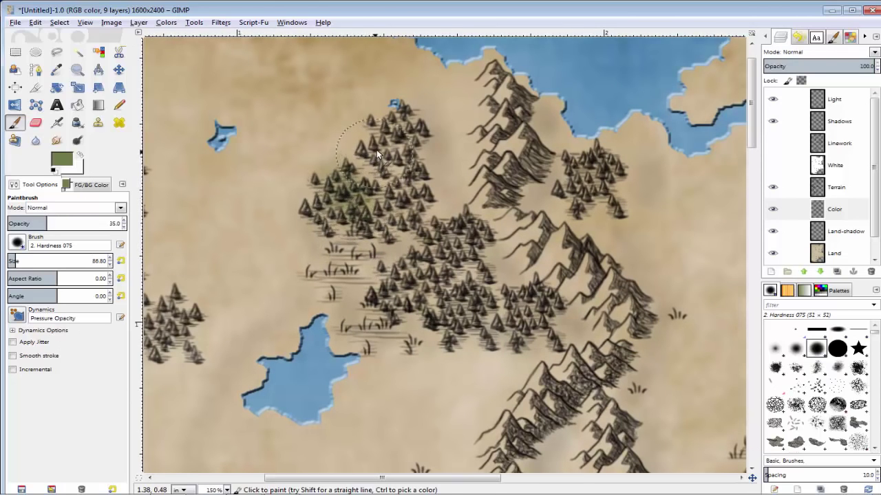
pyautogui.moveTo(384, 138)
pyautogui.mouseDown()
pyautogui.moveTo(389, 123)
pyautogui.moveTo(402, 141)
pyautogui.moveTo(395, 169)
pyautogui.moveTo(405, 200)
pyautogui.mouseUp()
pyautogui.moveTo(407, 234)
pyautogui.mouseDown()
pyautogui.moveTo(468, 258)
pyautogui.moveTo(435, 270)
pyautogui.moveTo(402, 297)
pyautogui.moveTo(441, 300)
pyautogui.moveTo(453, 316)
pyautogui.moveTo(474, 295)
pyautogui.moveTo(527, 313)
pyautogui.moveTo(543, 332)
pyautogui.moveTo(527, 293)
pyautogui.mouseUp()
pyautogui.scroll(-3, 488, 319)
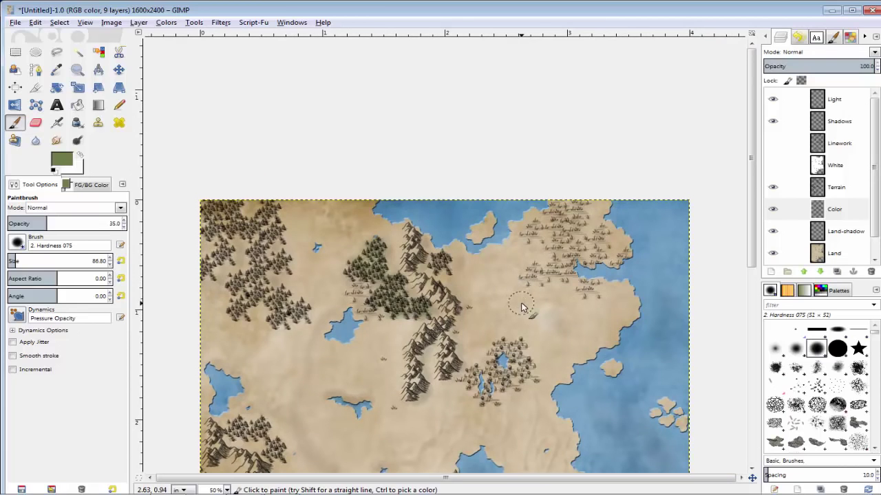
# Paint green over the small forest patch on the east side of the northern mountains.
pyautogui.scroll(-3, 452, 313)
pyautogui.scroll(4, 462, 267)
pyautogui.scroll(5, 413, 164)
pyautogui.moveTo(380, 163)
pyautogui.mouseDown()
pyautogui.moveTo(416, 202)
pyautogui.moveTo(383, 209)
pyautogui.mouseUp()
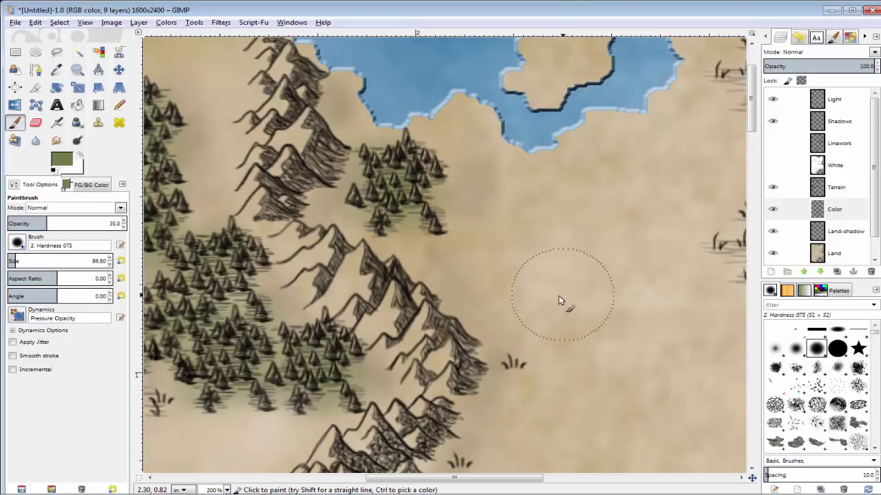
pyautogui.scroll(-6, 536, 337)
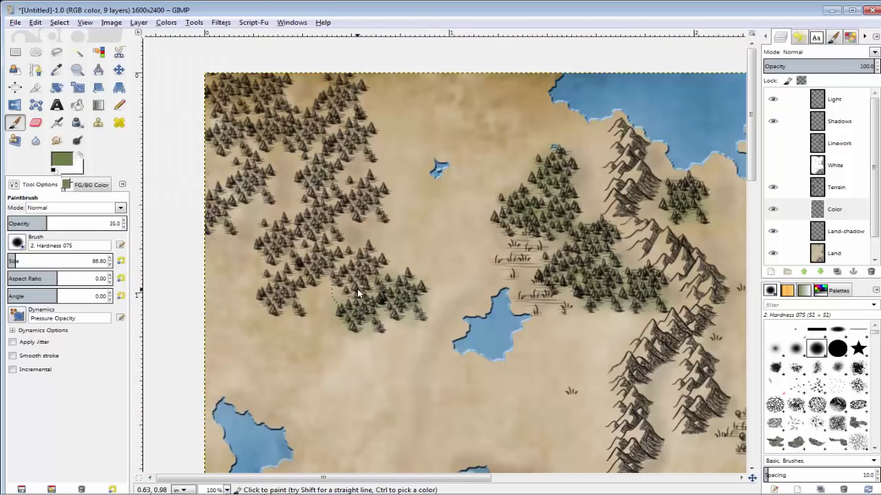
# Paint green over the large northwestern forest and the forest patches along the western mountain ranges.
pyautogui.moveTo(358, 294)
pyautogui.mouseDown()
pyautogui.moveTo(300, 225)
pyautogui.moveTo(274, 293)
pyautogui.moveTo(349, 212)
pyautogui.moveTo(337, 175)
pyautogui.moveTo(346, 142)
pyautogui.moveTo(336, 95)
pyautogui.moveTo(270, 138)
pyautogui.mouseUp()
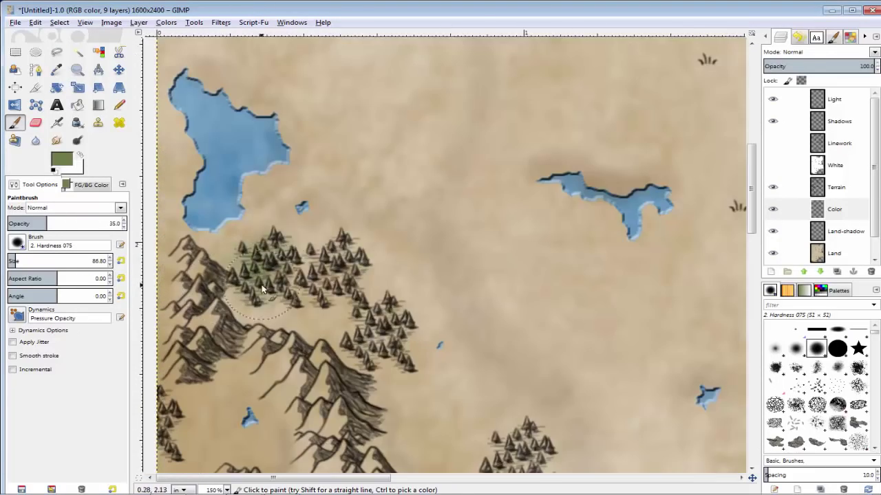
pyautogui.moveTo(289, 248); pyautogui.dragTo(413, 365)
pyautogui.moveTo(447, 378); pyautogui.dragTo(516, 334)
pyautogui.moveTo(393, 385); pyautogui.dragTo(441, 351)
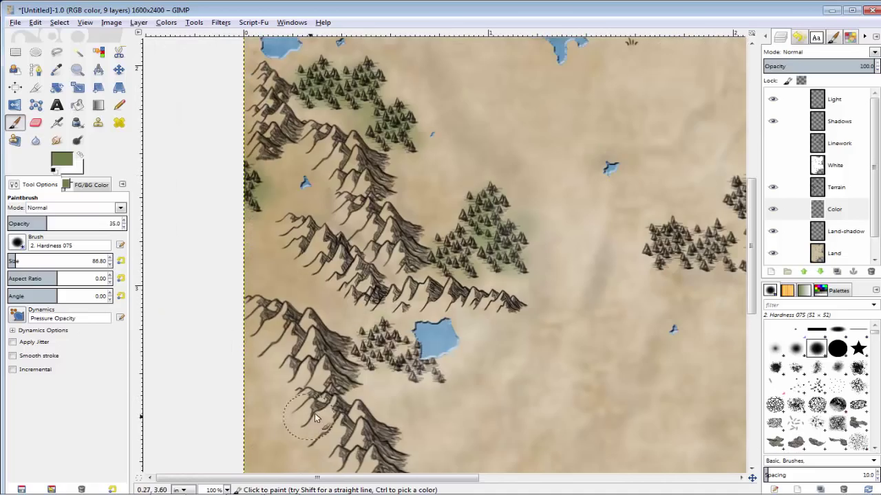
# Paint green over the central forest along the lake and the southernmost forest near the coast.
pyautogui.moveTo(413, 271)
pyautogui.mouseDown()
pyautogui.moveTo(472, 201)
pyautogui.moveTo(619, 235)
pyautogui.mouseUp()
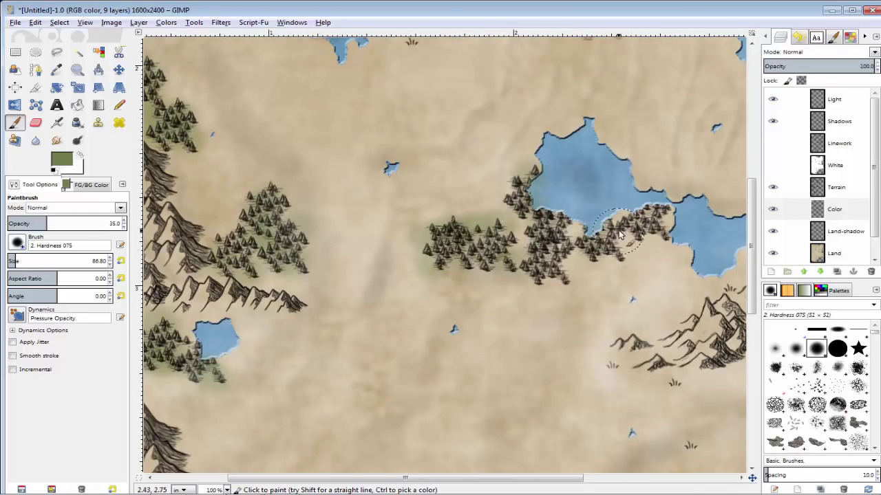
pyautogui.press('-')
pyautogui.press('-')
pyautogui.press('-')
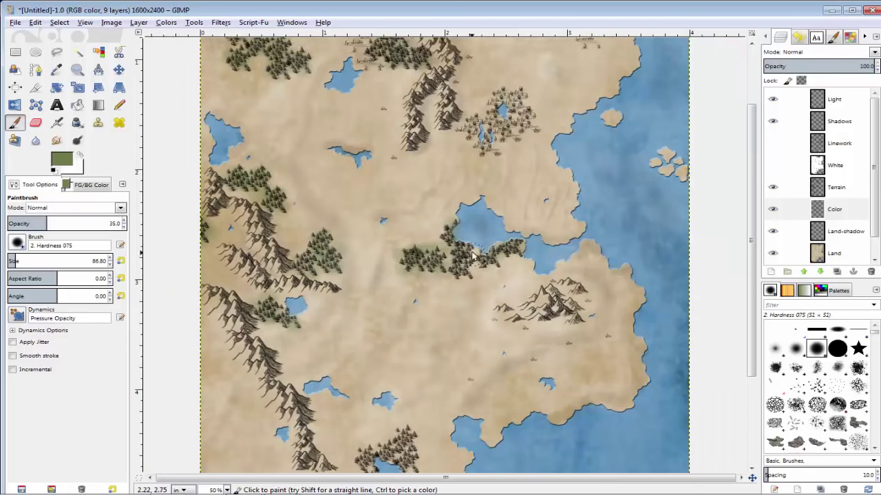
pyautogui.press('ctrl')
pyautogui.moveTo(286, 413); pyautogui.dragTo(323, 382)
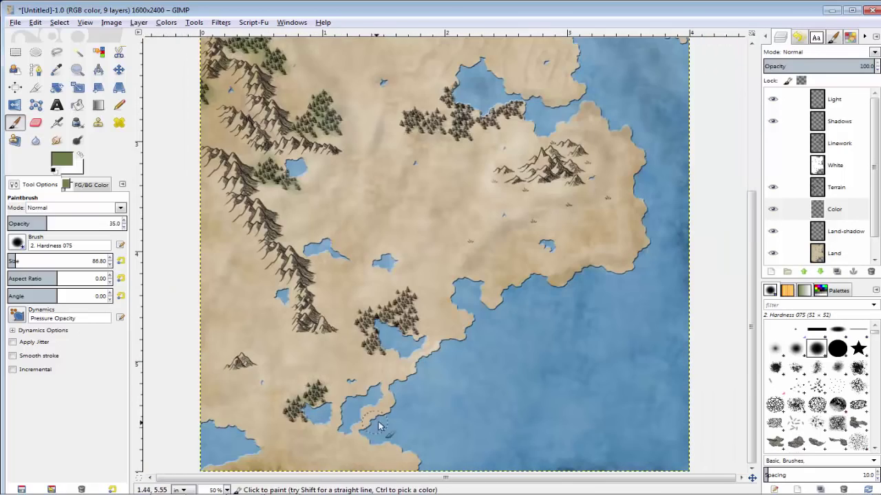
# Paint green over the forest around the southern coastal lake and the forest stretching along the central lake's southern shore.
pyautogui.moveTo(358, 357); pyautogui.dragTo(413, 296)
pyautogui.moveTo(443, 234); pyautogui.dragTo(523, 210)
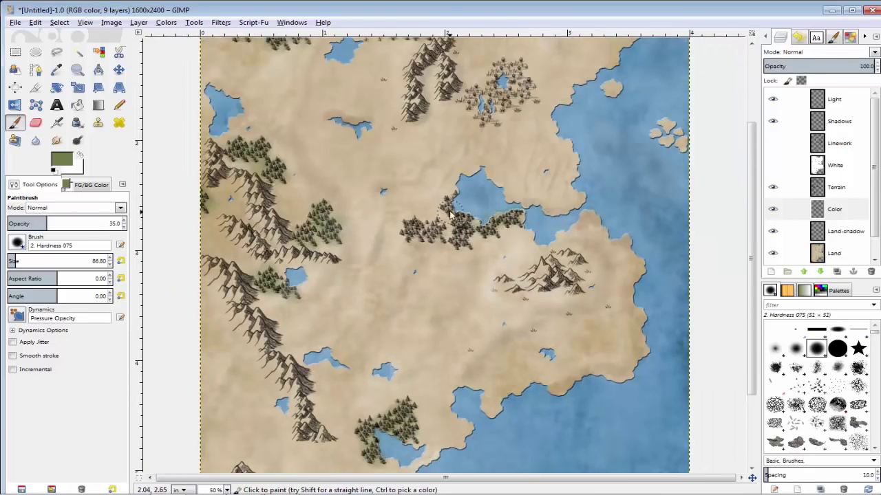
pyautogui.moveTo(468, 200); pyautogui.dragTo(406, 237)
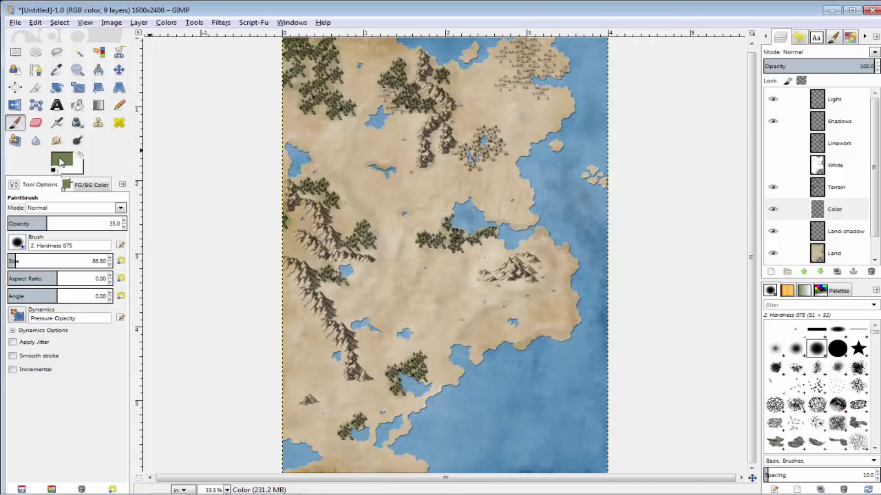
# Set the foreground color to light green 9bac71 and paint it over the wooded marsh around the small ponds east of the mountains.
pyautogui.click(60, 161)
pyautogui.moveTo(687, 97); pyautogui.dragTo(703, 117)
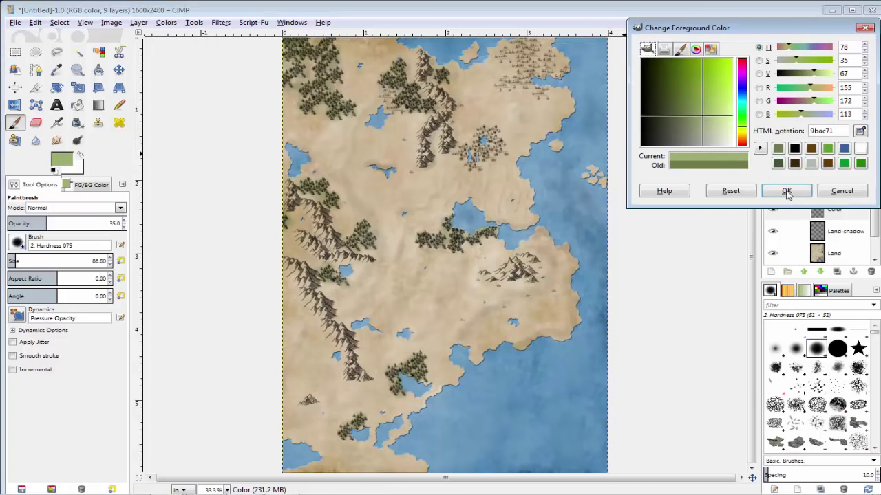
pyautogui.click(785, 191)
pyautogui.scroll(4, 485, 173)
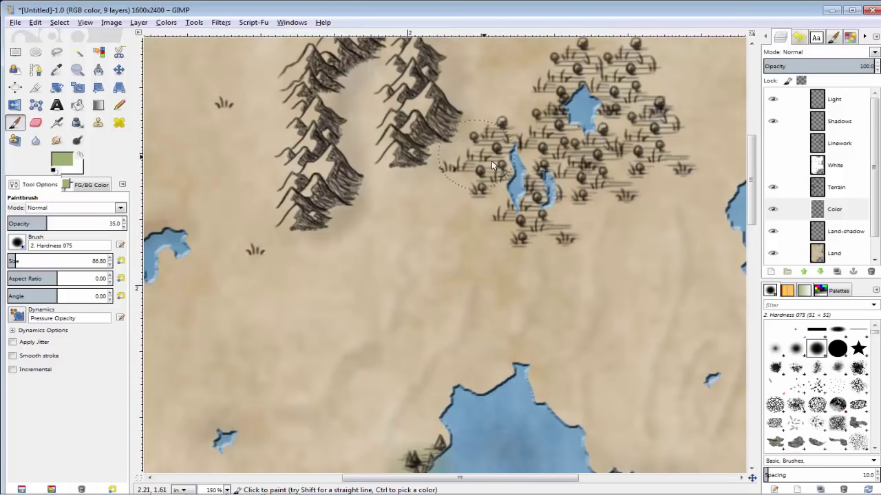
pyautogui.click(490, 153)
pyautogui.moveTo(490, 153)
pyautogui.mouseDown()
pyautogui.moveTo(506, 137)
pyautogui.moveTo(551, 133)
pyautogui.moveTo(598, 157)
pyautogui.moveTo(583, 88)
pyautogui.moveTo(561, 88)
pyautogui.moveTo(590, 69)
pyautogui.moveTo(624, 69)
pyautogui.moveTo(629, 104)
pyautogui.mouseUp()
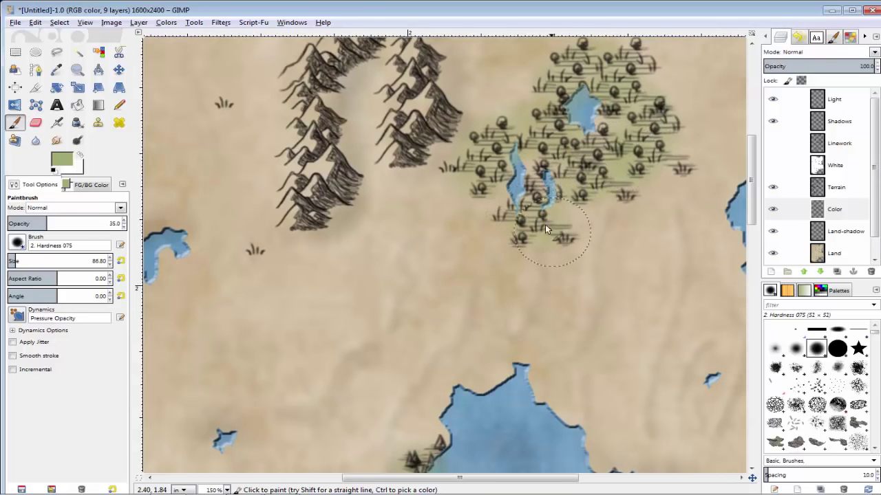
# Paint light green over the grassy marshland on the northeastern peninsula and around its inlet.
pyautogui.scroll(-3, 629, 165)
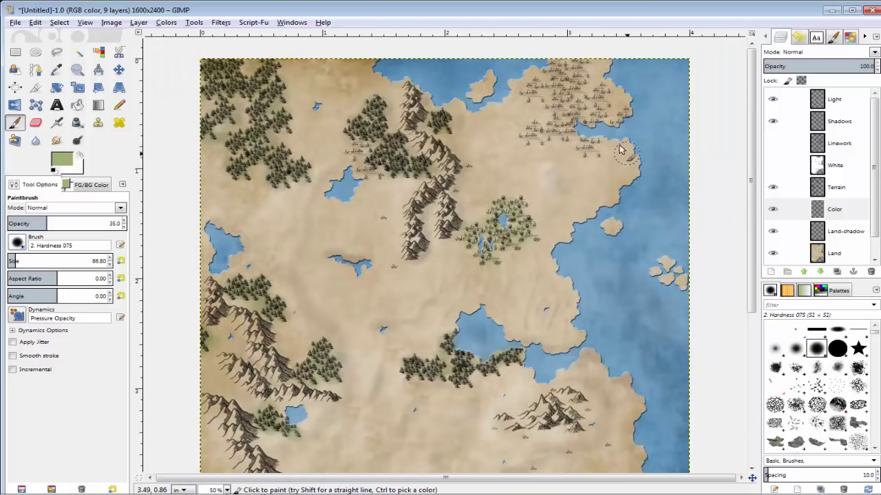
pyautogui.scroll(1, 593, 122)
pyautogui.scroll(1, 591, 127)
pyautogui.moveTo(601, 182)
pyautogui.mouseDown()
pyautogui.moveTo(549, 144)
pyautogui.moveTo(481, 141)
pyautogui.mouseUp()
pyautogui.scroll(2, 668, 177)
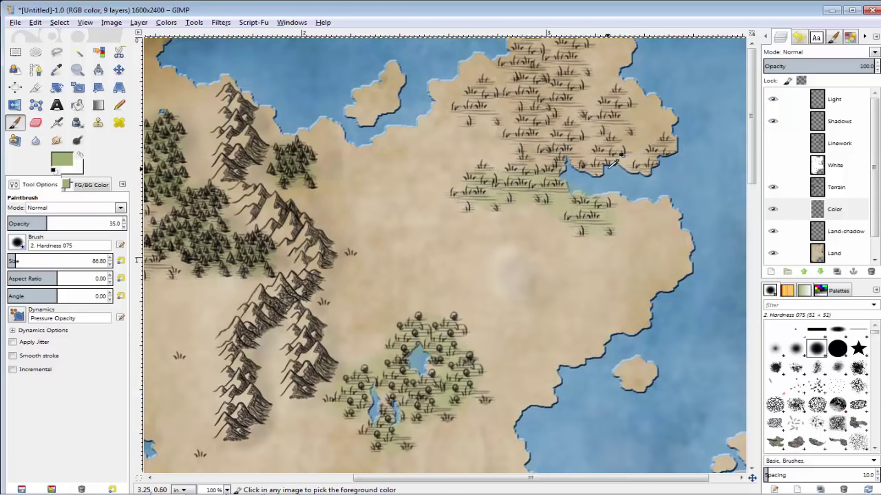
pyautogui.moveTo(615, 155)
pyautogui.mouseDown()
pyautogui.moveTo(653, 161)
pyautogui.moveTo(665, 147)
pyautogui.moveTo(647, 163)
pyautogui.moveTo(617, 148)
pyautogui.moveTo(533, 156)
pyautogui.moveTo(604, 128)
pyautogui.moveTo(618, 106)
pyautogui.moveTo(604, 121)
pyautogui.moveTo(550, 129)
pyautogui.moveTo(524, 129)
pyautogui.moveTo(492, 107)
pyautogui.moveTo(469, 119)
pyautogui.moveTo(480, 103)
pyautogui.moveTo(553, 89)
pyautogui.moveTo(565, 115)
pyautogui.moveTo(570, 55)
pyautogui.moveTo(557, 53)
pyautogui.moveTo(527, 57)
pyautogui.moveTo(590, 72)
pyautogui.moveTo(578, 76)
pyautogui.moveTo(617, 70)
pyautogui.moveTo(647, 82)
pyautogui.moveTo(562, 71)
pyautogui.moveTo(589, 71)
pyautogui.moveTo(682, 148)
pyautogui.mouseUp()
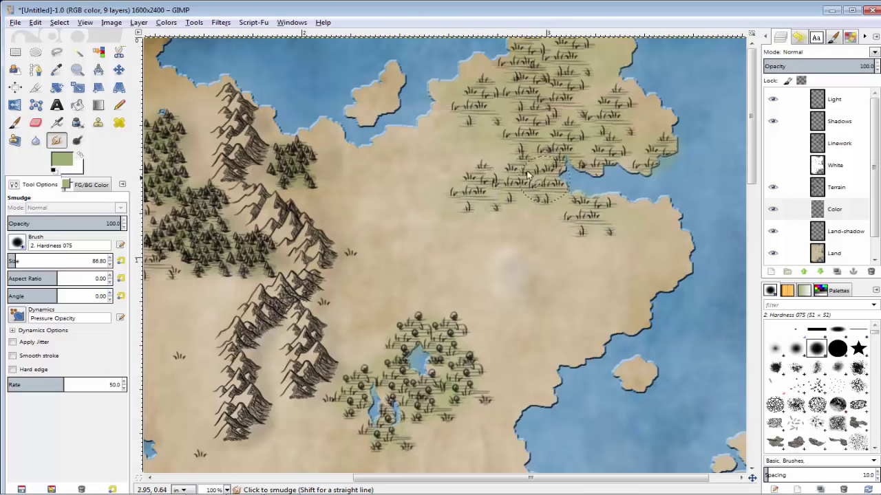
pyautogui.scroll(-1, 649, 106)
pyautogui.scroll(2, 482, 264)
pyautogui.scroll(-2, 316, 280)
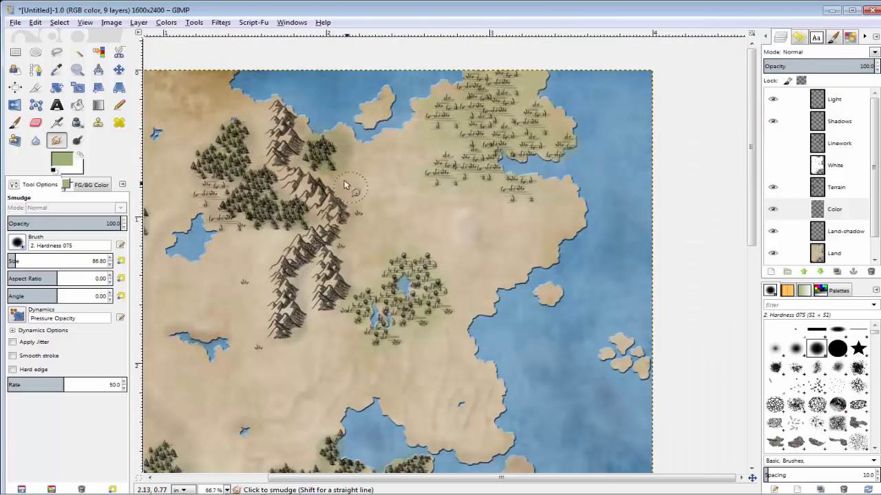
pyautogui.scroll(-2, 206, 174)
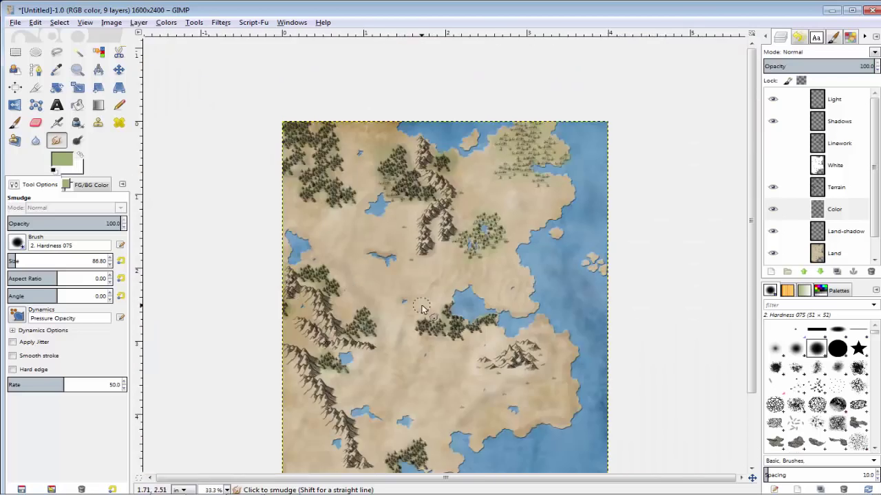
pyautogui.scroll(1, 423, 294)
pyautogui.scroll(-1, 384, 269)
pyautogui.scroll(2, 385, 270)
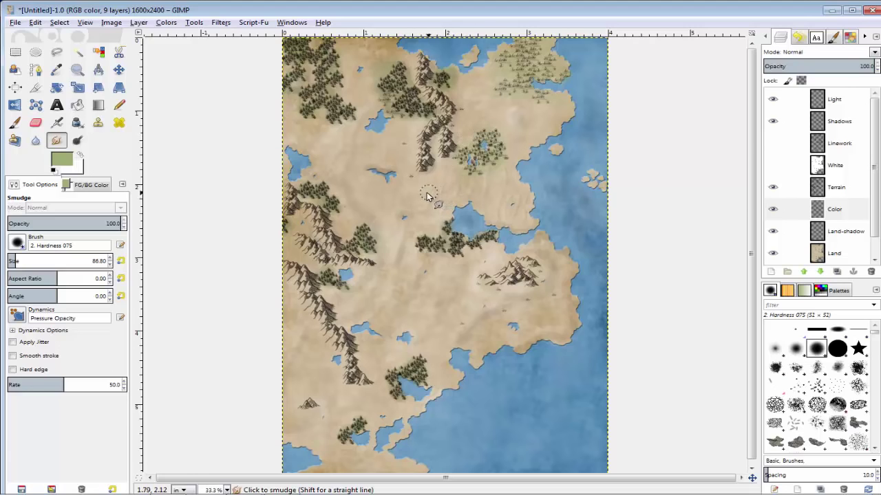
# Change the foreground color to a pale warm grey for the mountains.
pyautogui.click(66, 162)
pyautogui.moveTo(720, 115)
pyautogui.mouseDown()
pyautogui.moveTo(712, 137)
pyautogui.moveTo(697, 136)
pyautogui.moveTo(744, 141)
pyautogui.mouseUp()
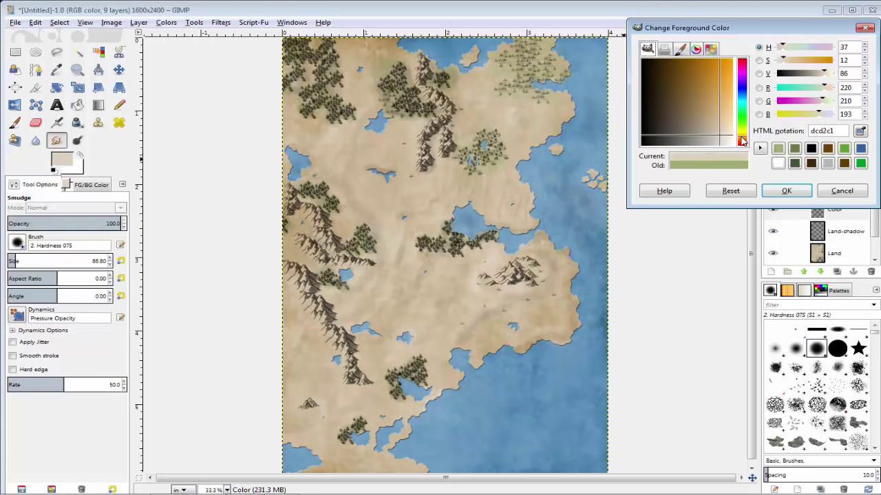
pyautogui.moveTo(719, 140); pyautogui.dragTo(722, 143)
pyautogui.click(787, 191)
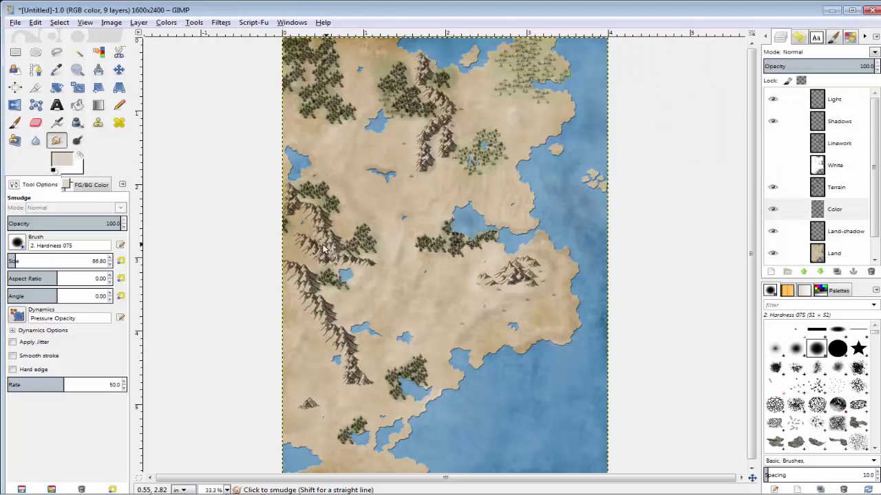
# Paint pale grey with the Paintbrush on the Color layer along the long southwestern mountain range.
pyautogui.scroll(3, 344, 247)
pyautogui.moveTo(454, 479); pyautogui.dragTo(309, 460)
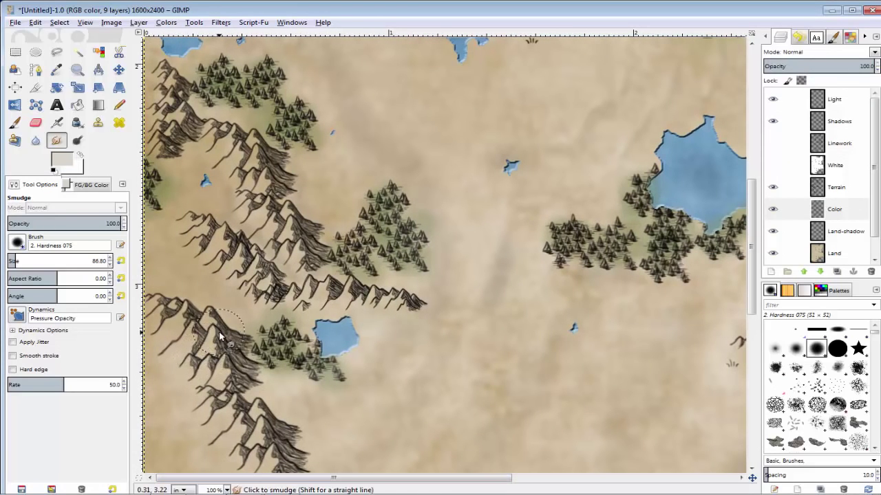
pyautogui.click(835, 210)
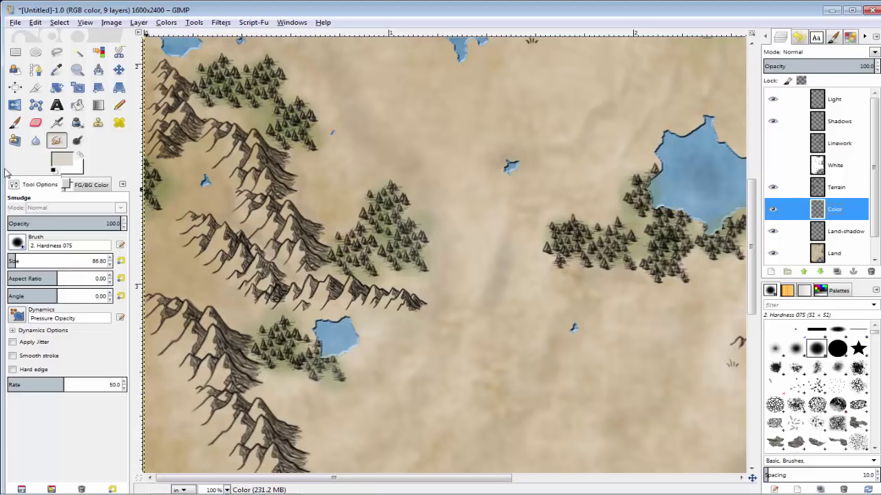
pyautogui.click(14, 124)
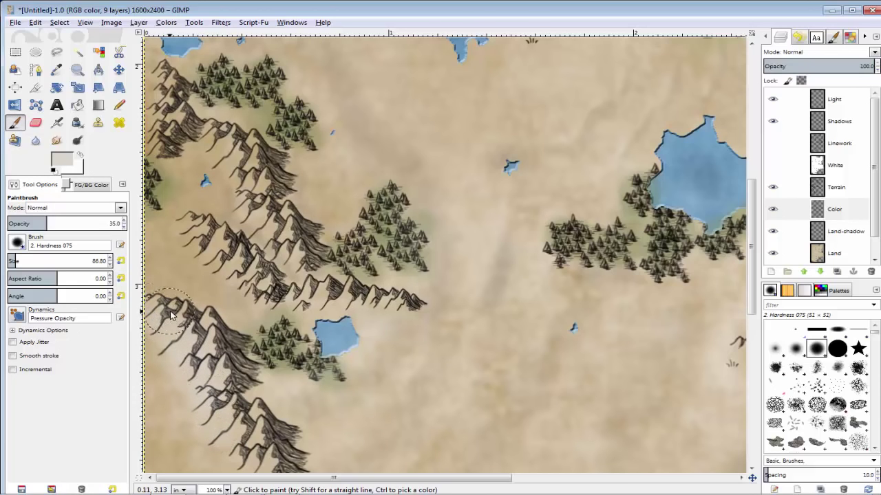
pyautogui.scroll(-3, 239, 403)
pyautogui.scroll(-3, 239, 403)
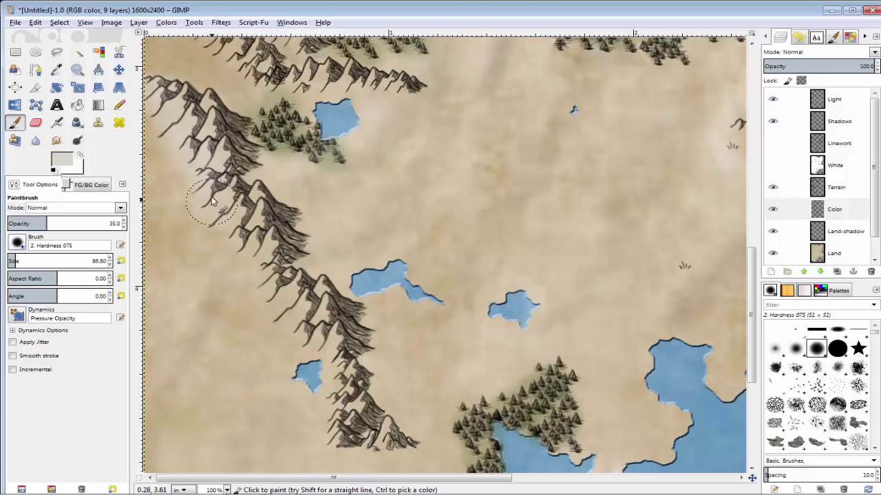
pyautogui.moveTo(234, 219)
pyautogui.mouseDown()
pyautogui.moveTo(238, 235)
pyautogui.moveTo(243, 201)
pyautogui.moveTo(242, 234)
pyautogui.moveTo(270, 275)
pyautogui.moveTo(248, 244)
pyautogui.moveTo(280, 288)
pyautogui.moveTo(290, 286)
pyautogui.moveTo(311, 325)
pyautogui.moveTo(328, 309)
pyautogui.moveTo(318, 329)
pyautogui.moveTo(337, 323)
pyautogui.moveTo(320, 340)
pyautogui.moveTo(341, 357)
pyautogui.moveTo(348, 441)
pyautogui.moveTo(392, 448)
pyautogui.moveTo(372, 437)
pyautogui.moveTo(346, 382)
pyautogui.mouseUp()
# Paint pale grey over the branching western mountain ranges up to the map's western edge.
pyautogui.moveTo(413, 227); pyautogui.dragTo(342, 213)
pyautogui.moveTo(341, 213); pyautogui.dragTo(260, 197)
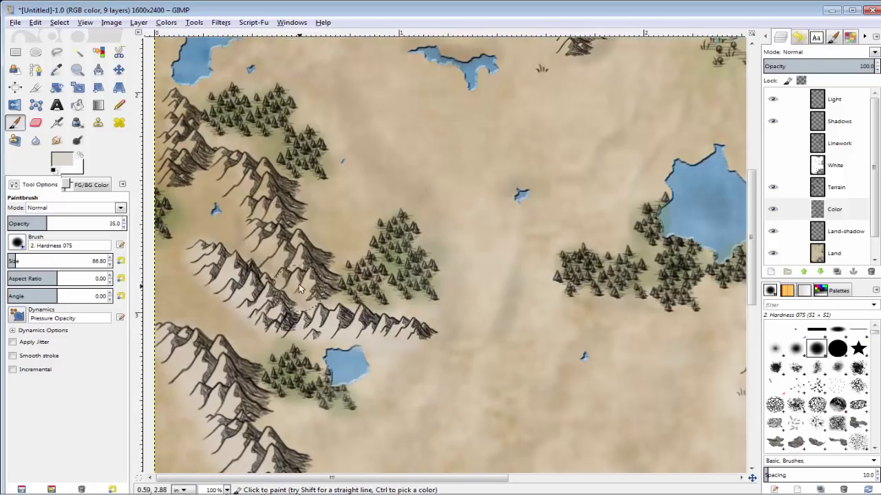
pyautogui.moveTo(303, 289); pyautogui.dragTo(208, 179)
pyautogui.moveTo(208, 179); pyautogui.dragTo(159, 97)
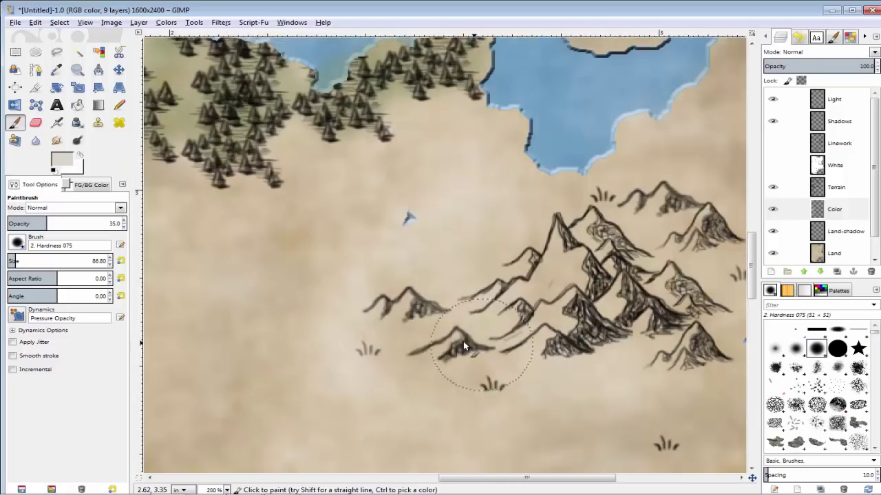
# Paint pale grey over the isolated eastern mountains and the northern mountain range.
pyautogui.moveTo(465, 348); pyautogui.dragTo(697, 186)
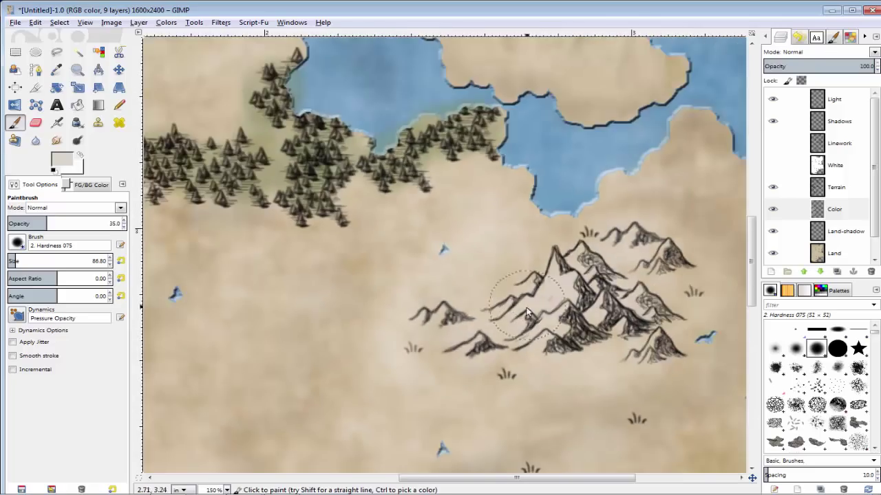
pyautogui.moveTo(385, 289); pyautogui.dragTo(396, 205)
pyautogui.moveTo(386, 62)
pyautogui.mouseDown()
pyautogui.moveTo(399, 159)
pyautogui.moveTo(495, 311)
pyautogui.mouseUp()
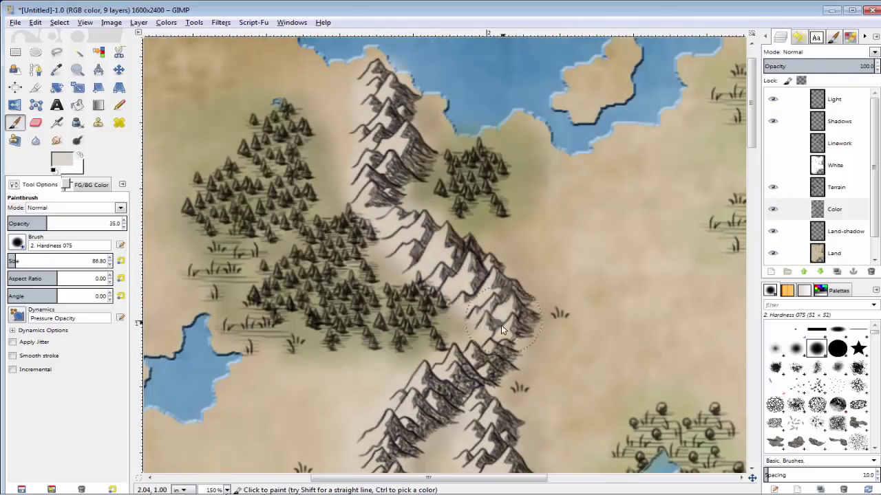
# Colorize the Land layer green with hue 71, saturation 21 and lightness 9.
pyautogui.keyDown('ctrl'); pyautogui.scroll(-4, 413, 348); pyautogui.keyUp('ctrl')
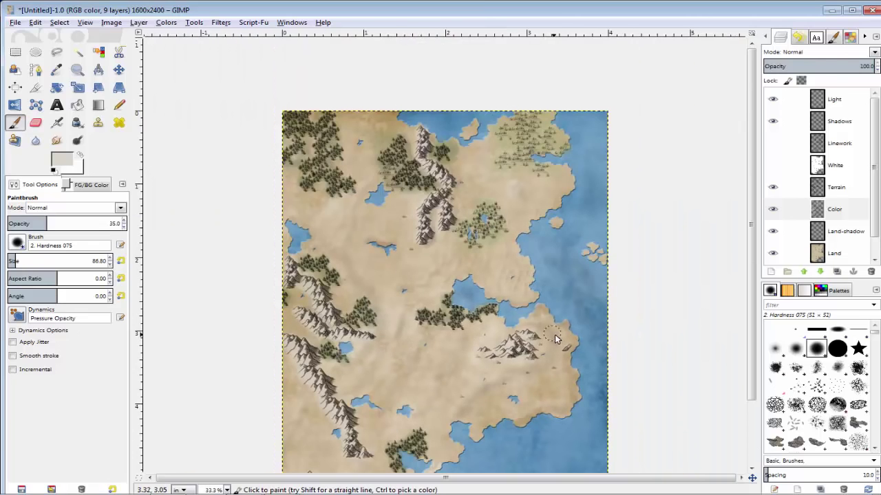
pyautogui.scroll(-2, 413, 344)
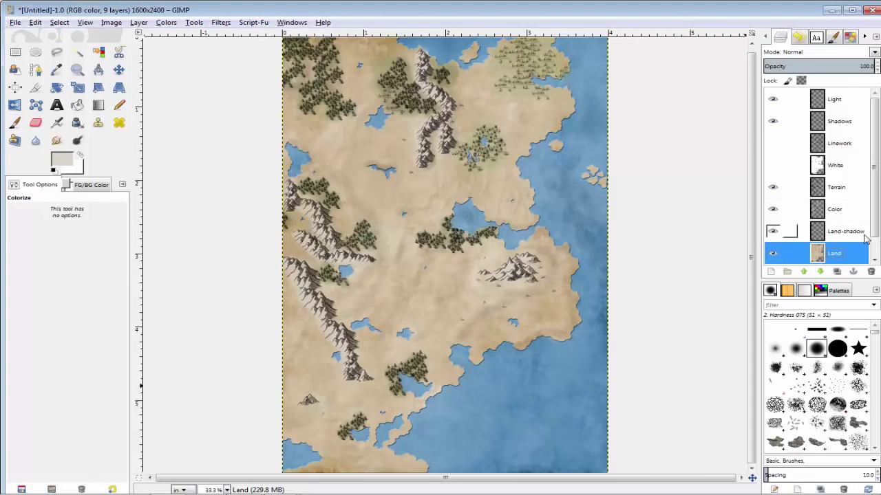
pyautogui.click(261, 88)
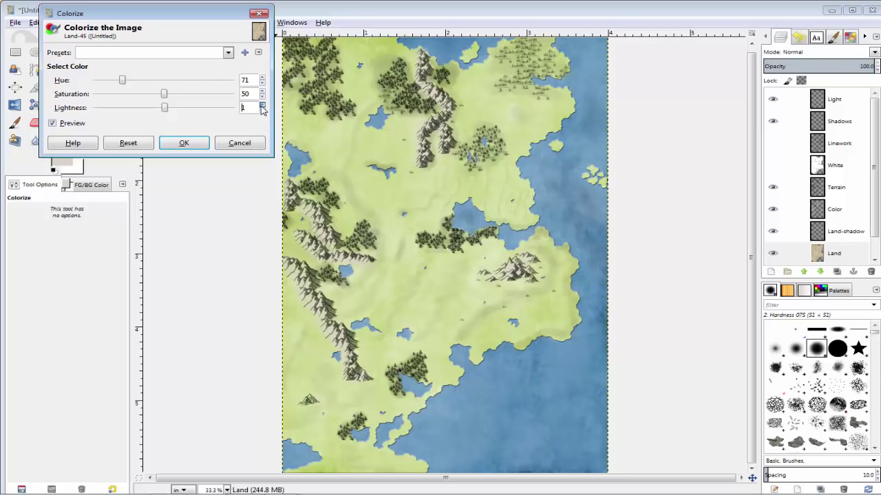
pyautogui.click(261, 106)
pyautogui.click(261, 106)
pyautogui.click(262, 97)
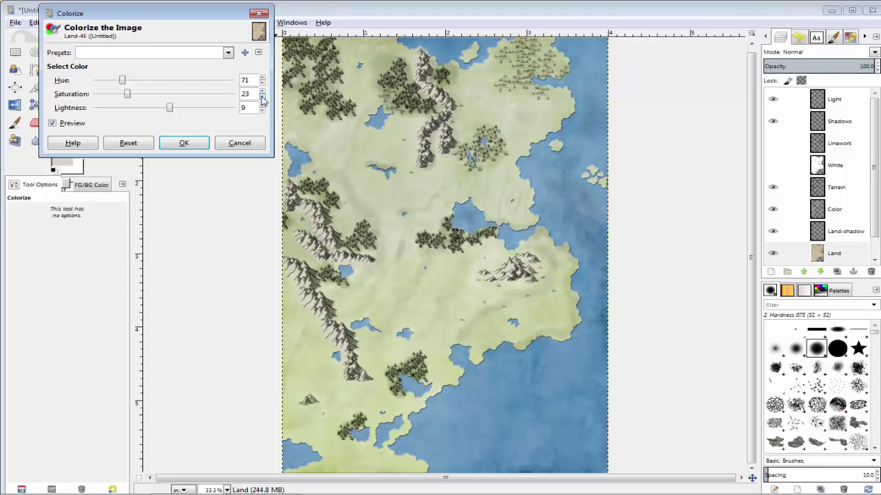
pyautogui.click(262, 101)
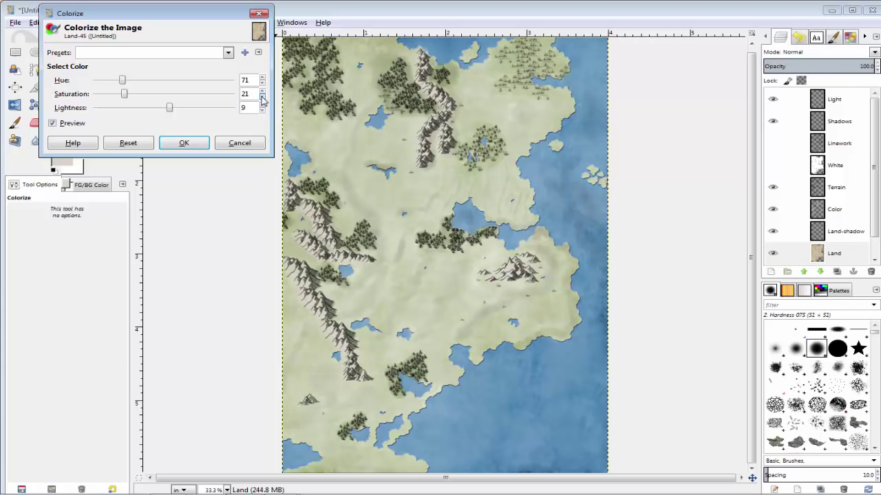
# Try a brighter Colorize lightness of 23 on the Land layer.
pyautogui.click(262, 105)
pyautogui.click(262, 105)
pyautogui.click(262, 105)
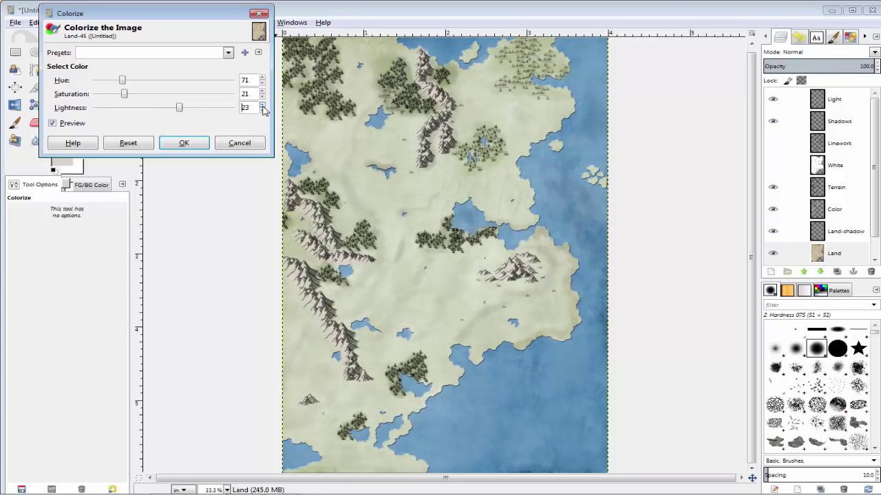
# Darken the land's Colorize lightness to around -32, fine-tune the saturation to about 20, and apply the adjustment.
pyautogui.click(262, 112)
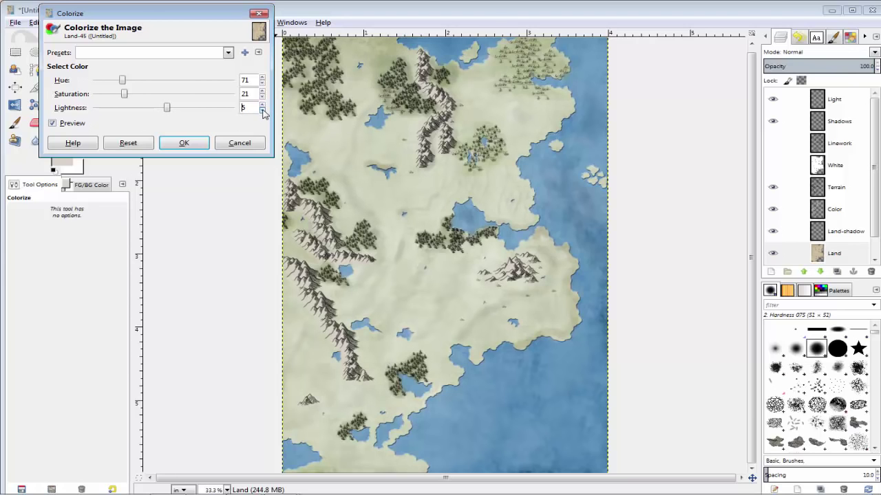
pyautogui.click(262, 111)
pyautogui.click(262, 112)
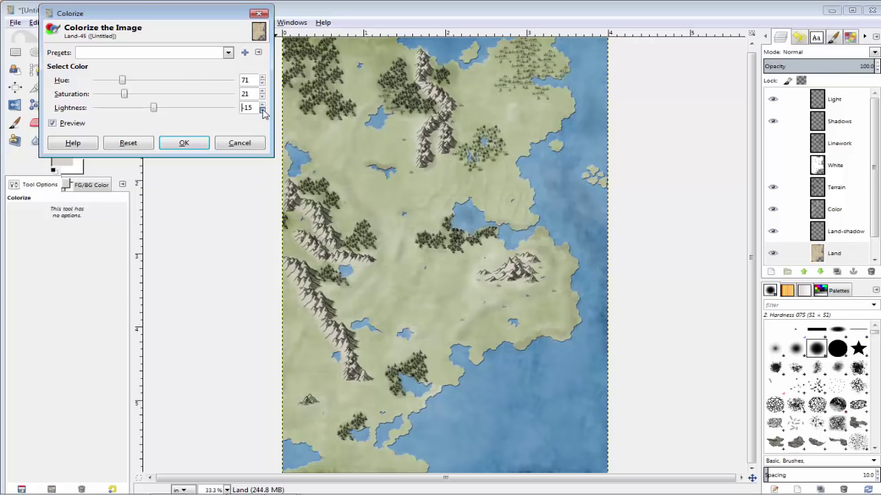
pyautogui.click(262, 111)
pyautogui.click(263, 112)
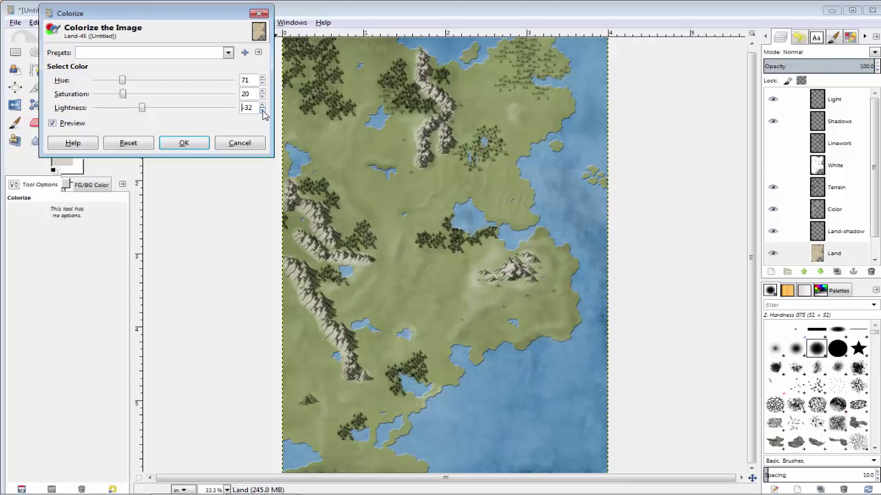
pyautogui.click(263, 92)
pyautogui.click(262, 104)
pyautogui.click(195, 148)
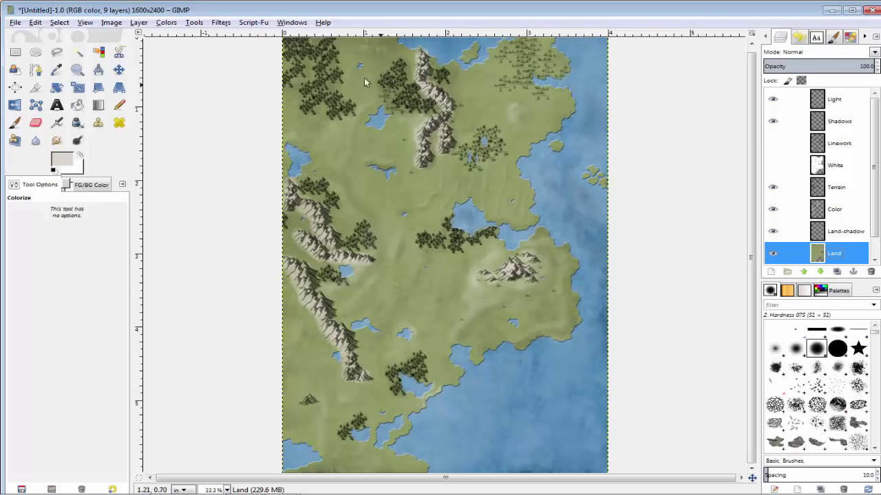
# Switch to the Paintbrush and add a new transparent 1600 x 2400 px layer named Rivers above the Land layer.
pyautogui.click(16, 124)
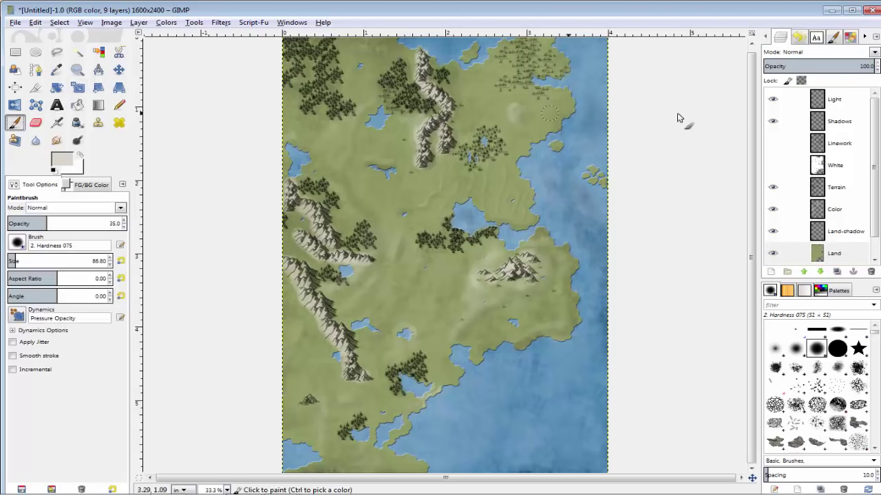
pyautogui.click(771, 272)
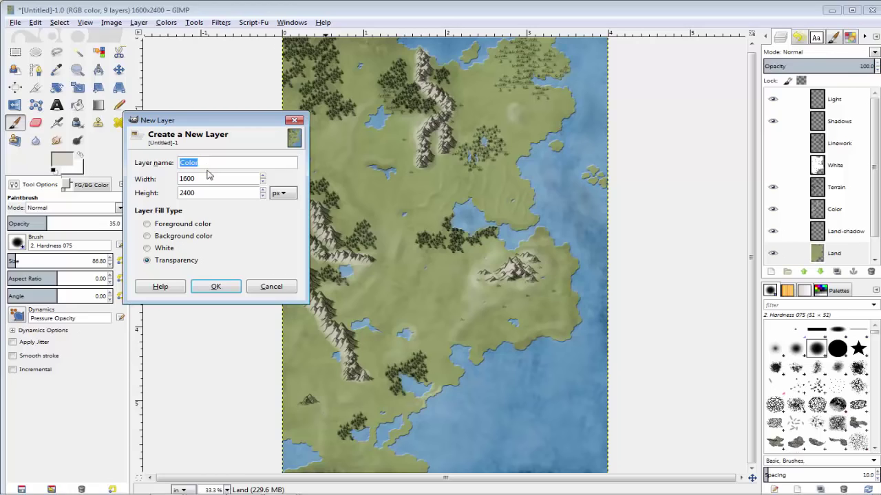
pyautogui.write('Rivers')
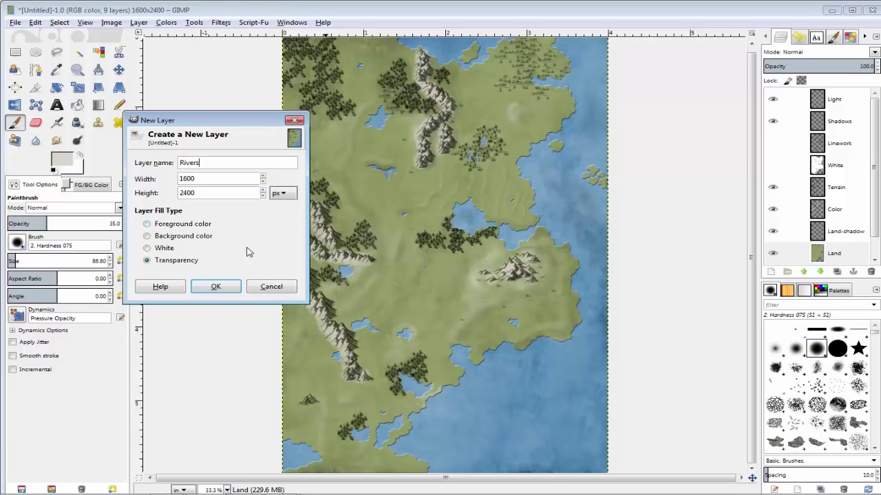
pyautogui.click(232, 287)
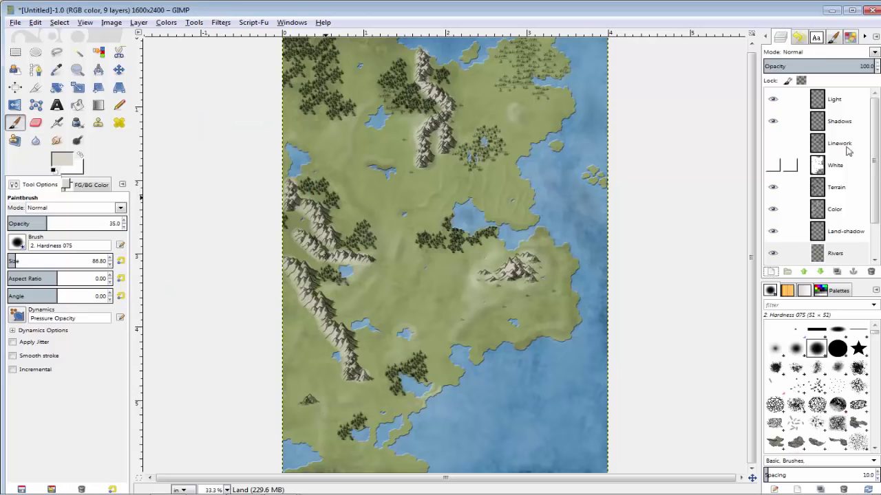
# Move the Rivers layer to the top of the layer stack and set the Paintbrush size to 5.
pyautogui.click(836, 252)
pyautogui.moveTo(836, 252); pyautogui.dragTo(836, 95)
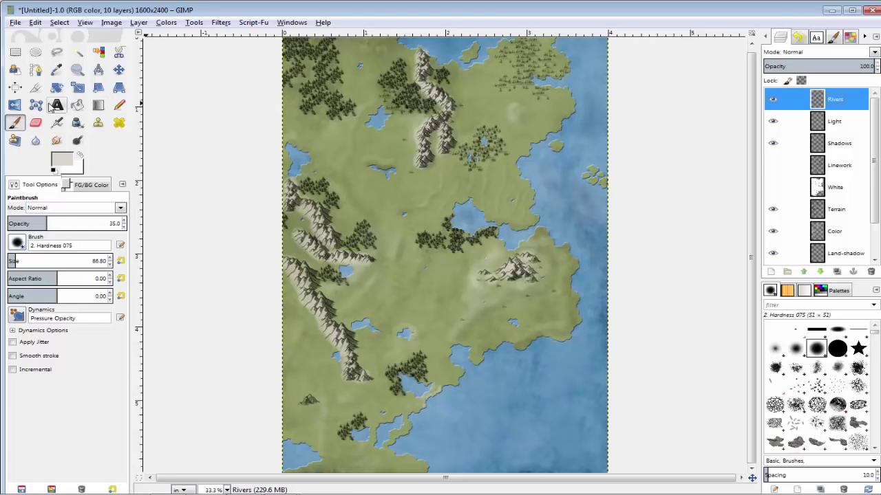
pyautogui.click(15, 125)
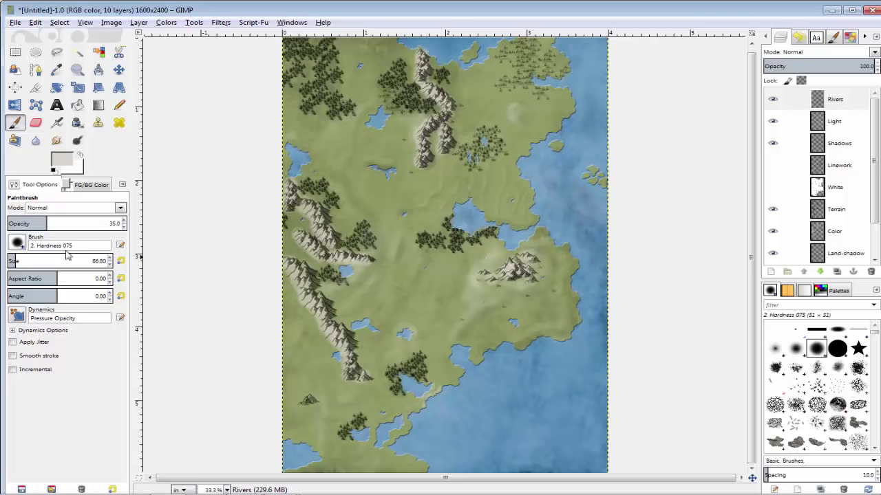
pyautogui.click(110, 265)
pyautogui.click(110, 265)
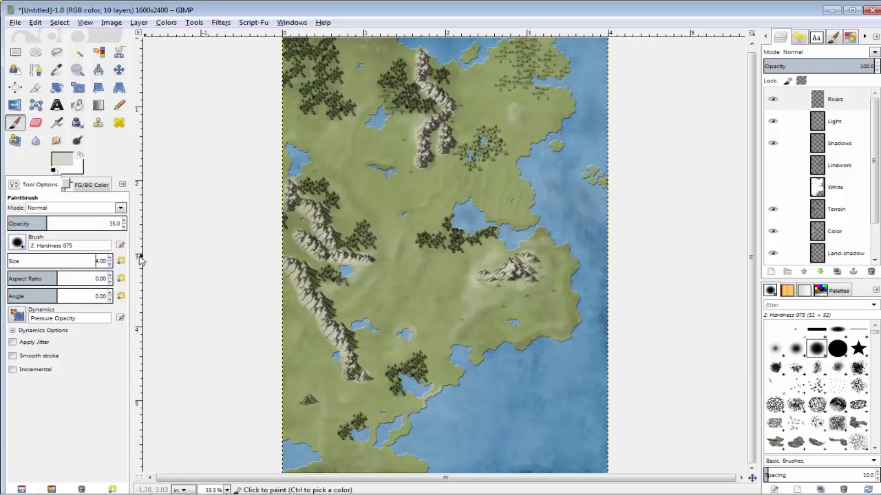
pyautogui.click(109, 258)
pyautogui.scroll(2, 406, 210)
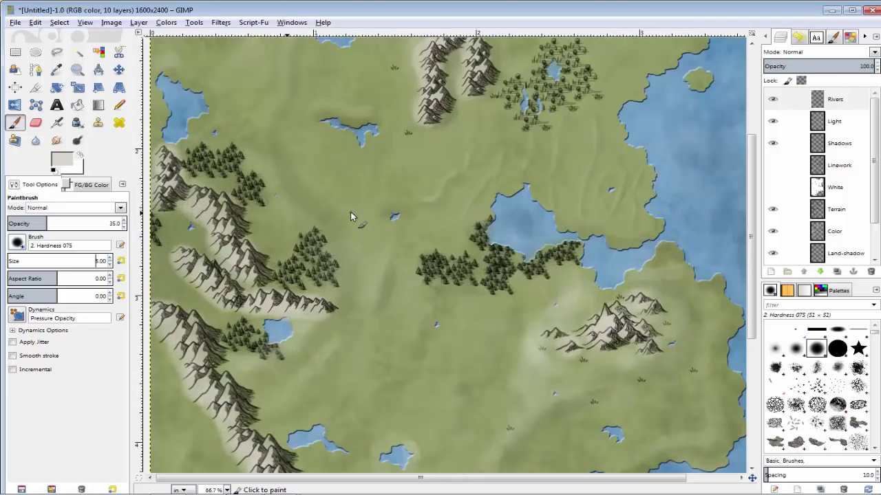
# Try a short test river stroke on the Rivers layer, and undo the recent changes including the layer's move.
pyautogui.moveTo(388, 139); pyautogui.dragTo(389, 182)
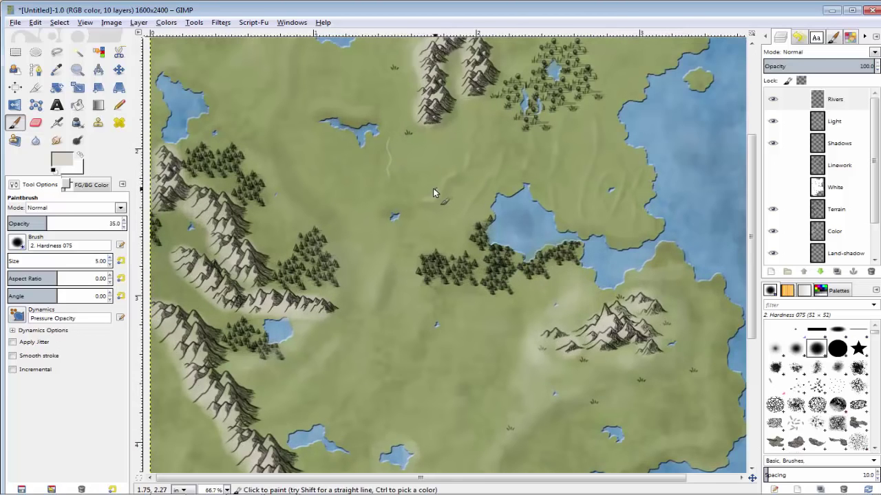
pyautogui.hotkey('ctrl', 'z')
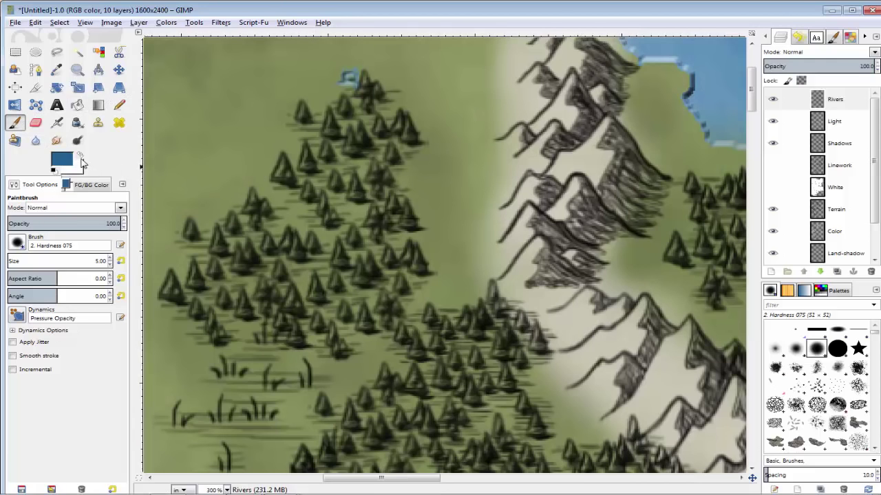
pyautogui.hotkey('ctrl', 'z')
pyautogui.hotkey('ctrl', 'z')
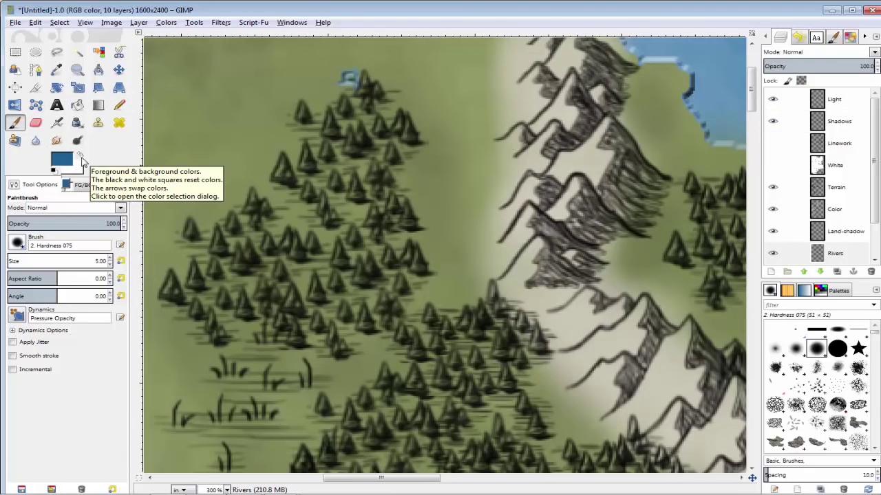
# Move the Rivers layer from below Land-shadow to the top of the layer stack, above Light.
pyautogui.scroll(-2, 808, 151)
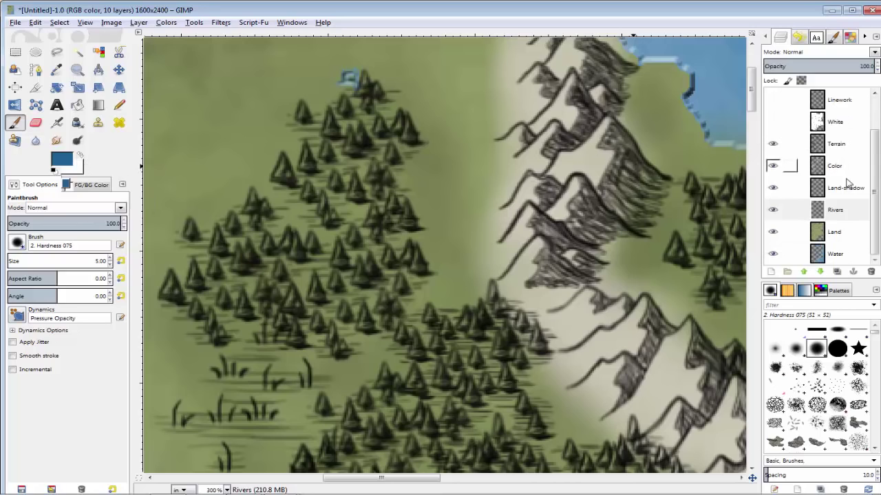
pyautogui.moveTo(846, 214); pyautogui.dragTo(846, 98)
pyautogui.scroll(1, 842, 114)
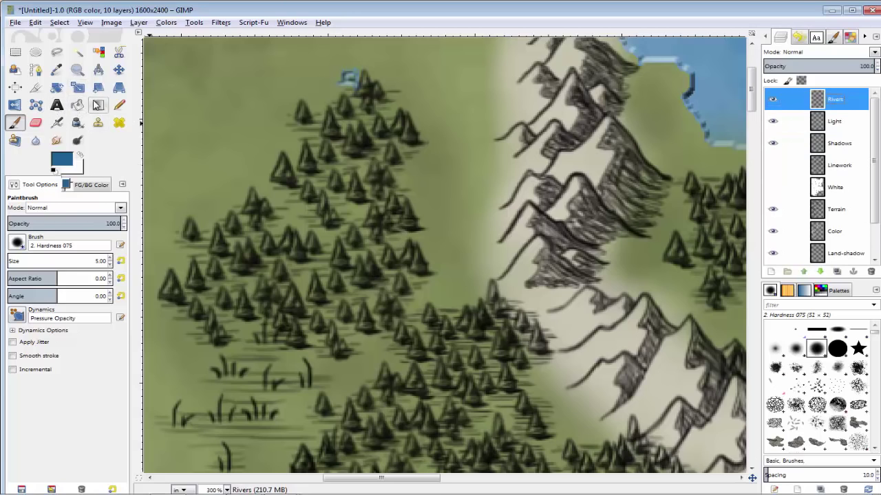
# Sample the lake's light blue from the Water layer as the foreground color and return to the Paintbrush.
pyautogui.click(56, 69)
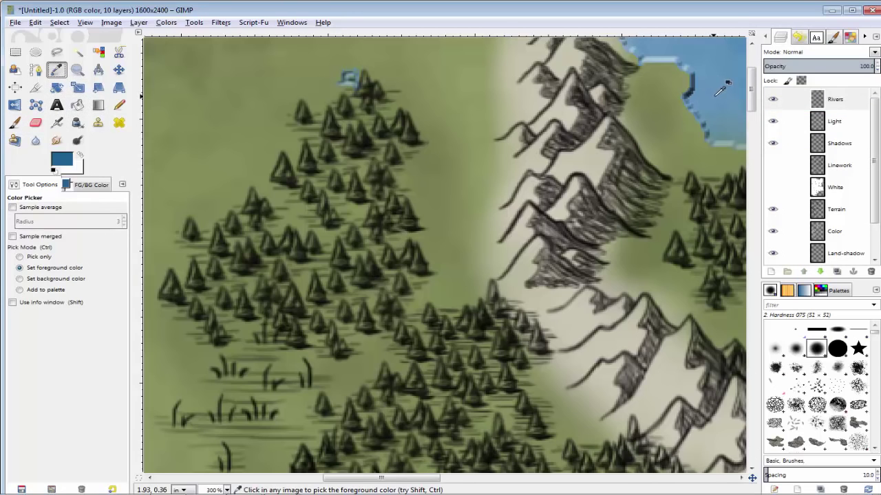
pyautogui.scroll(-2, 791, 148)
pyautogui.click(833, 252)
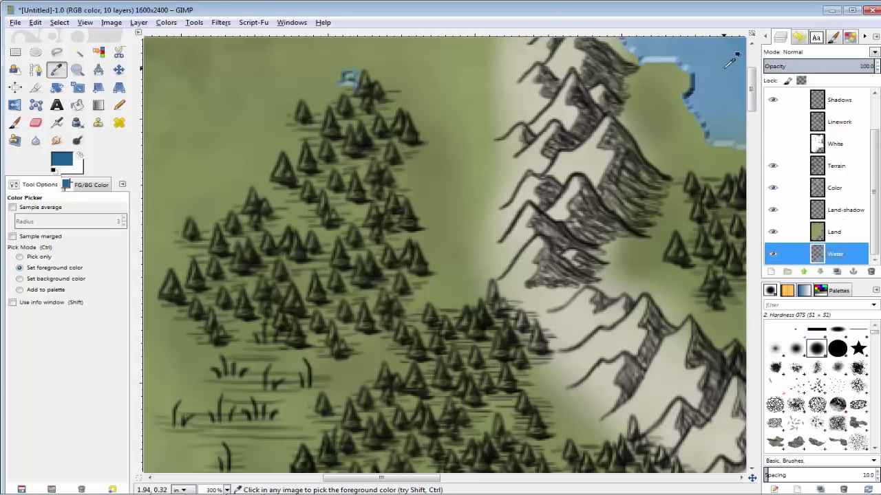
pyautogui.scroll(-4, 624, 207)
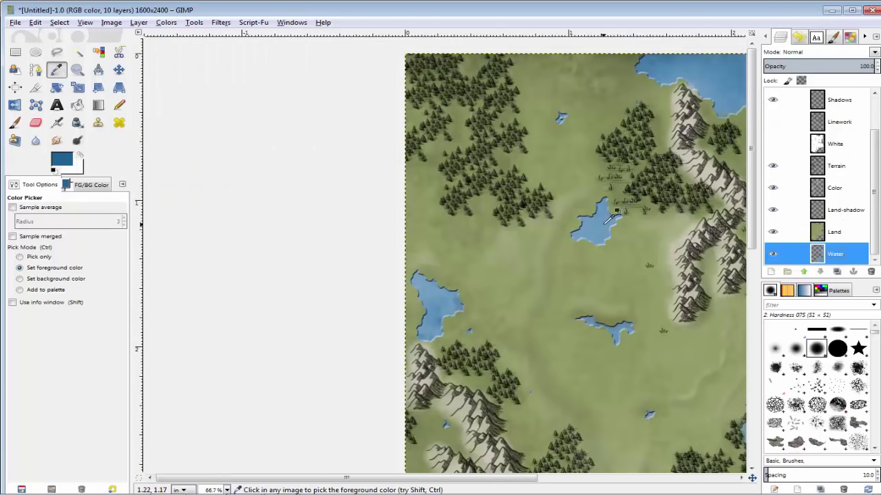
pyautogui.click(605, 219)
pyautogui.press('p')
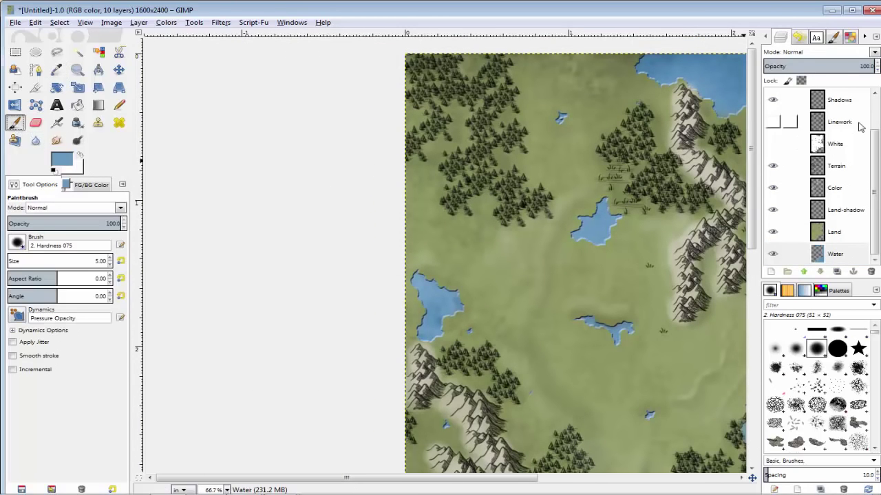
# On the Rivers layer, paint a winding river with a size 3 brush from the northern mountains through the forest to the lake.
pyautogui.scroll(2, 857, 127)
pyautogui.click(852, 102)
pyautogui.scroll(3, 692, 150)
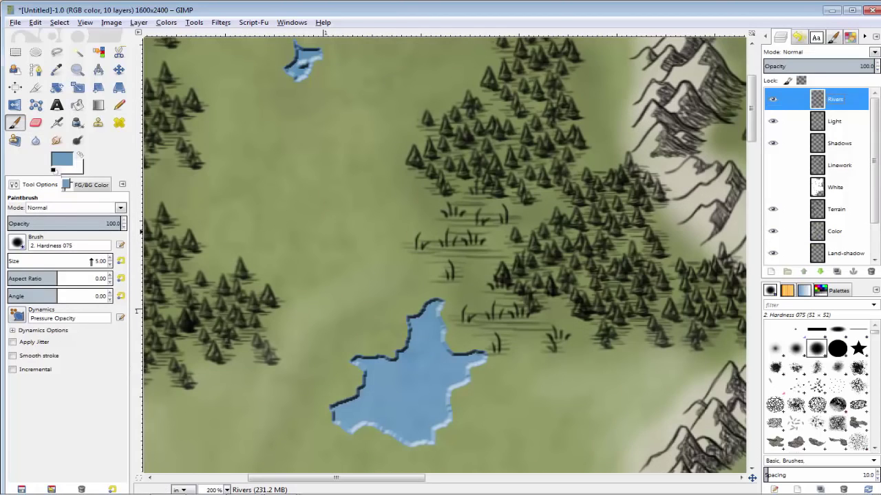
pyautogui.scroll(-2, 91, 261)
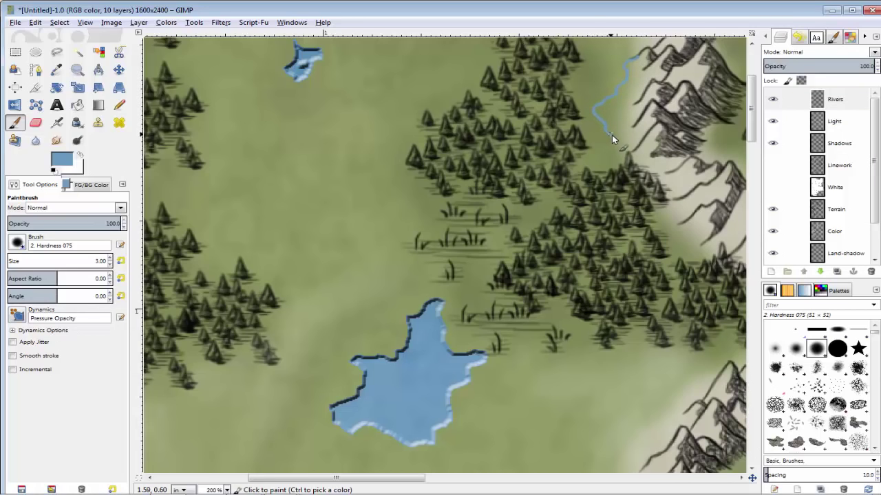
pyautogui.moveTo(584, 163); pyautogui.dragTo(572, 180)
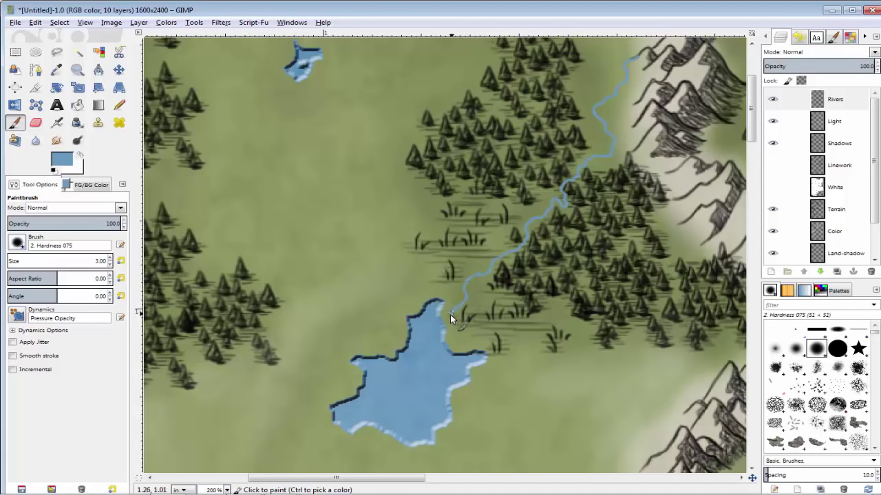
# Paint a second river from the mountains through the forest's southeastern edge and south across the plain to the narrow lake.
pyautogui.scroll(-3, 497, 313)
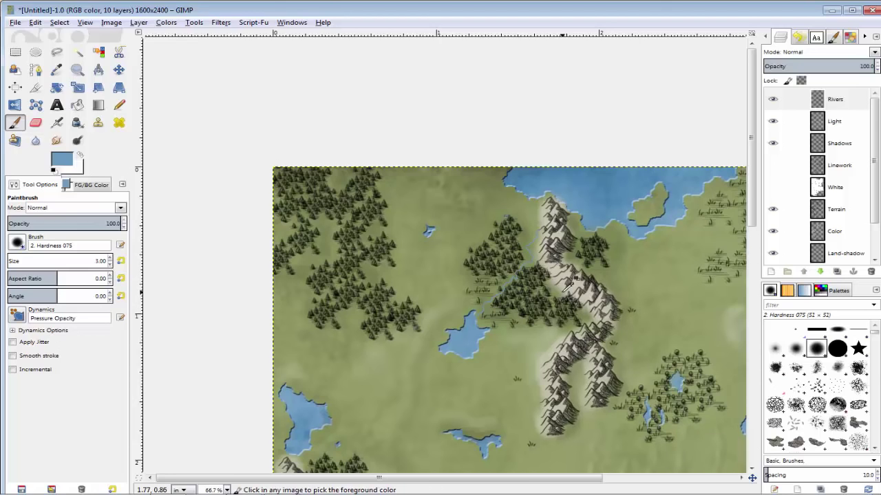
pyautogui.keyDown('ctrl'); pyautogui.scroll(1, 564, 303); pyautogui.keyUp('ctrl')
pyautogui.moveTo(564, 289)
pyautogui.mouseDown()
pyautogui.moveTo(547, 297)
pyautogui.moveTo(547, 344)
pyautogui.mouseUp()
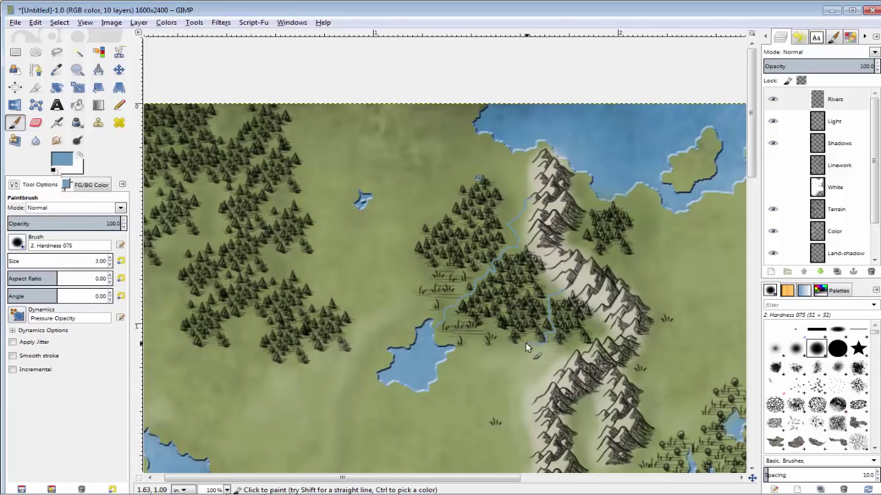
pyautogui.moveTo(501, 362)
pyautogui.mouseDown()
pyautogui.moveTo(492, 395)
pyautogui.moveTo(499, 391)
pyautogui.mouseUp()
pyautogui.scroll(-5, 500, 393)
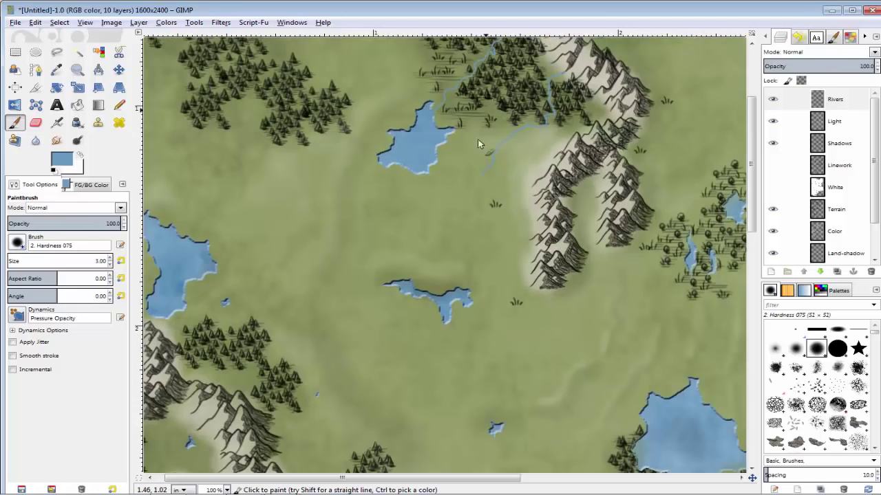
pyautogui.scroll(2, 482, 178)
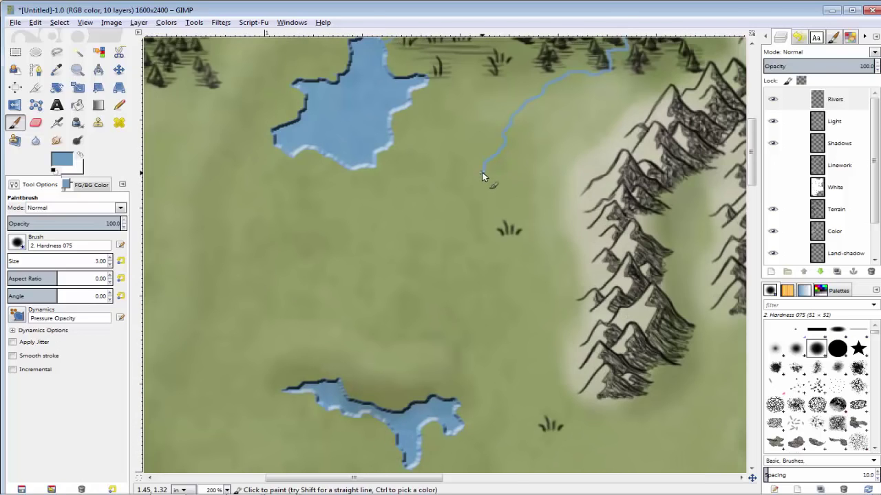
pyautogui.moveTo(483, 171); pyautogui.dragTo(475, 184)
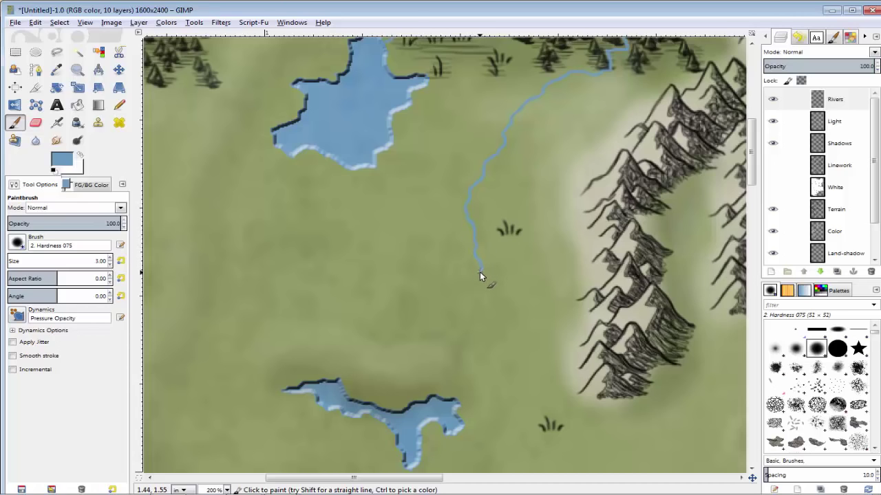
pyautogui.moveTo(471, 346)
pyautogui.mouseDown()
pyautogui.moveTo(476, 374)
pyautogui.moveTo(454, 403)
pyautogui.mouseUp()
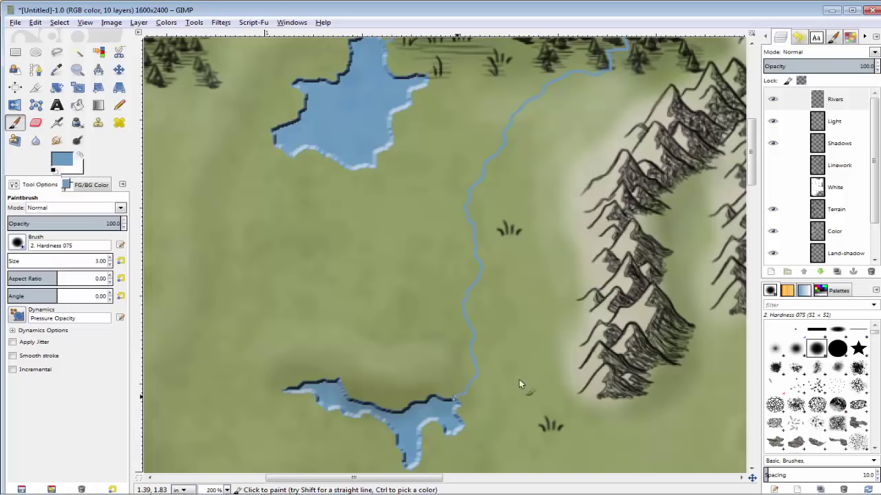
# Paint two tributaries from the western slopes of the northern mountains joining the river that feeds the narrow lake.
pyautogui.moveTo(628, 133)
pyautogui.mouseDown()
pyautogui.moveTo(609, 141)
pyautogui.moveTo(566, 130)
pyautogui.moveTo(541, 148)
pyautogui.mouseUp()
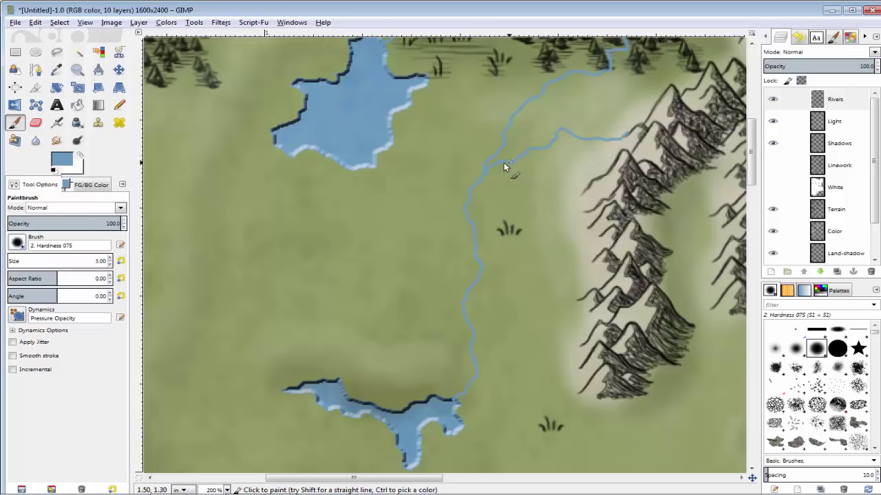
pyautogui.scroll(3, 483, 172)
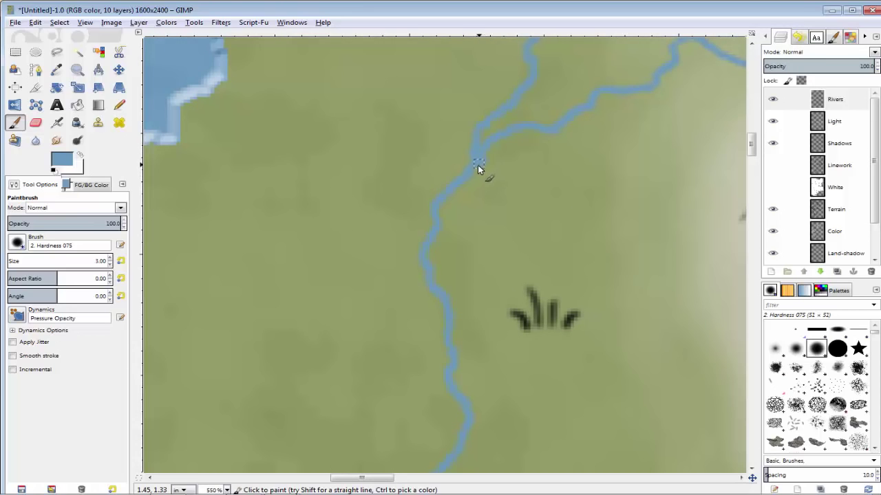
pyautogui.scroll(-3, 525, 186)
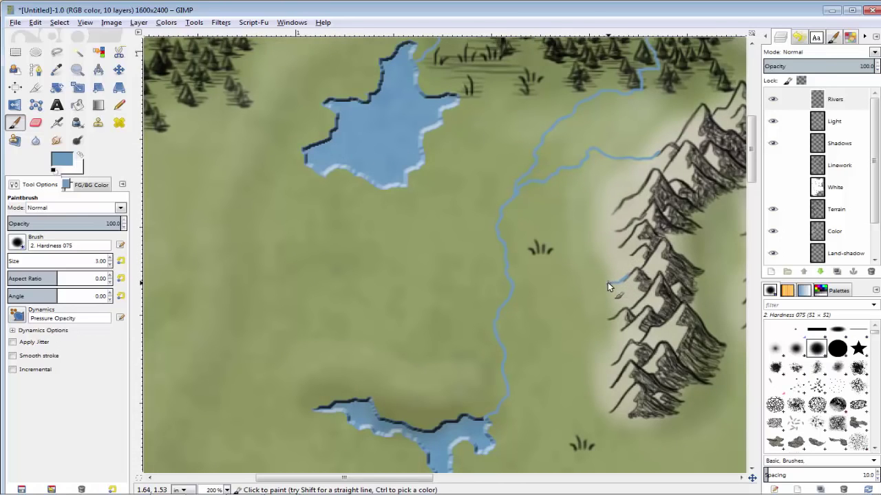
pyautogui.moveTo(542, 304)
pyautogui.mouseDown()
pyautogui.moveTo(516, 320)
pyautogui.moveTo(509, 352)
pyautogui.mouseUp()
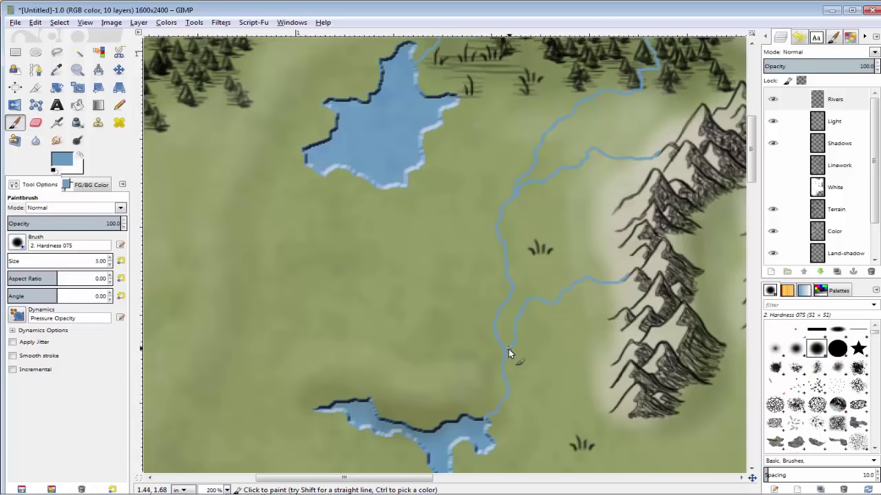
pyautogui.scroll(-2, 571, 303)
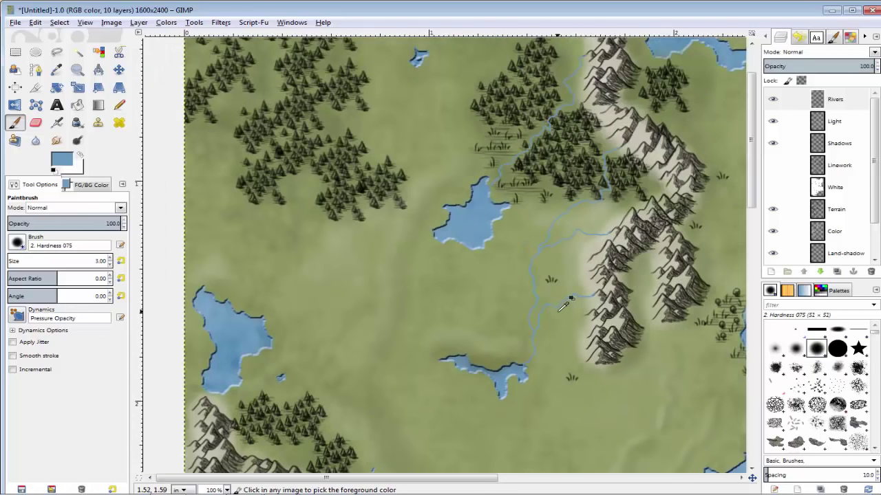
# Paint rivers from the northwest forest and the southwestern mountains into the western lake, and one from the northern range's southern end to the small pond.
pyautogui.scroll(-1, 445, 254)
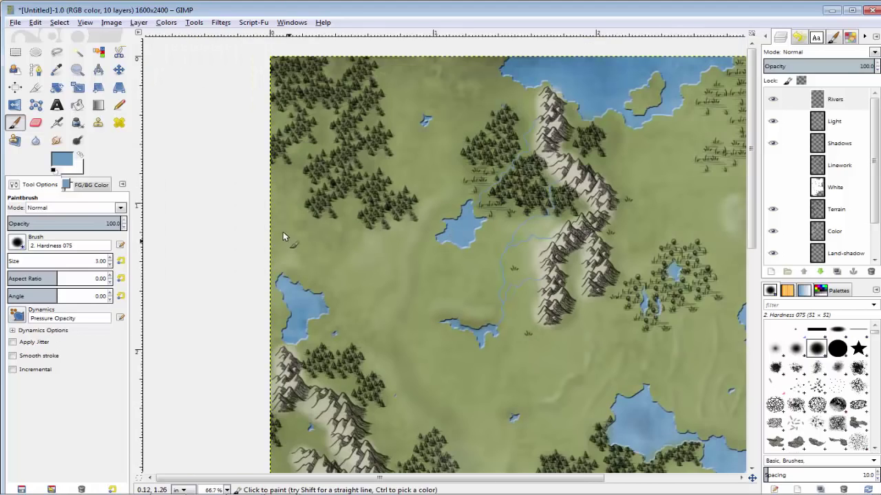
pyautogui.moveTo(279, 210); pyautogui.dragTo(298, 242)
pyautogui.scroll(-3, 344, 227)
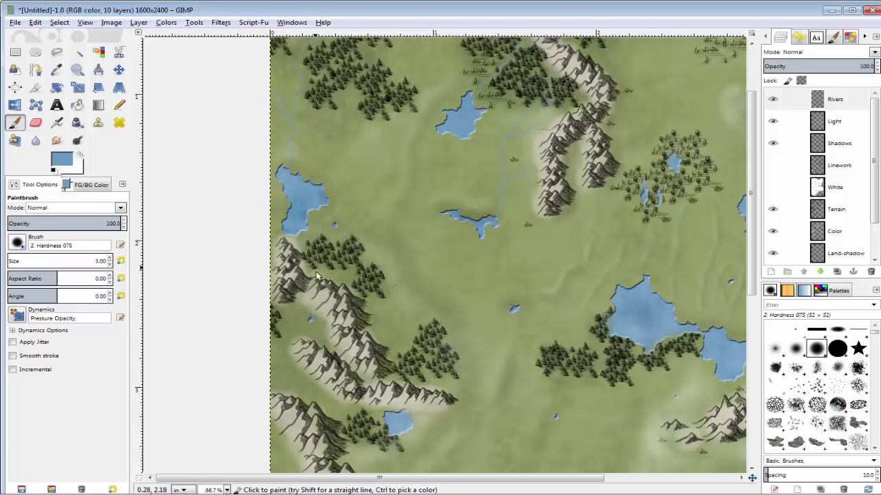
pyautogui.press('1')
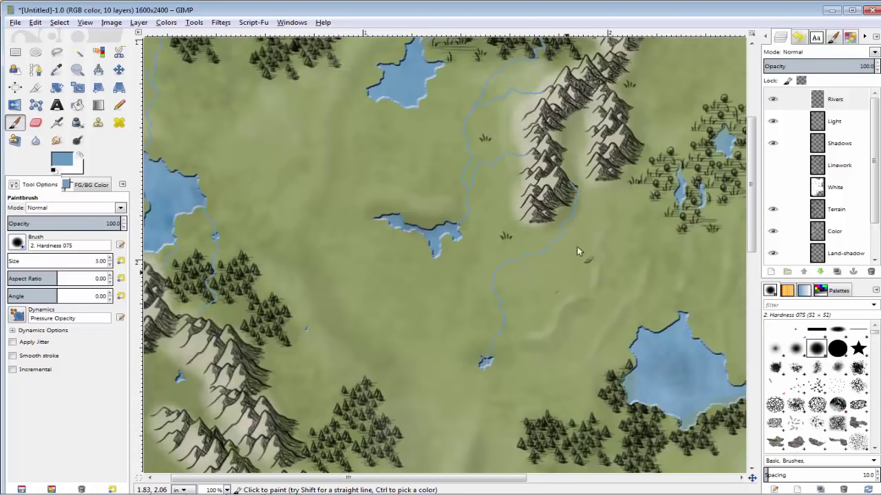
# Paint rivers from the northern mountains' eastern slopes to the northern sea and the wooded marsh lake, and start one winding northeast.
pyautogui.scroll(3, 650, 165)
pyautogui.scroll(3, 616, 138)
pyautogui.scroll(-2, 616, 129)
pyautogui.scroll(3, 492, 164)
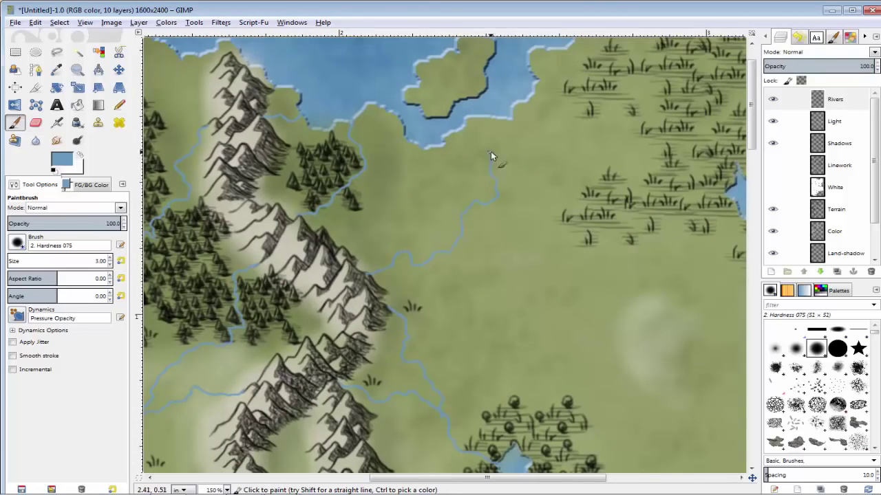
# Extend the northeastward river through the grassy marsh, branching it to the eastern inlet and toward the northern marsh.
pyautogui.scroll(-1, 662, 326)
pyautogui.scroll(-2, 569, 132)
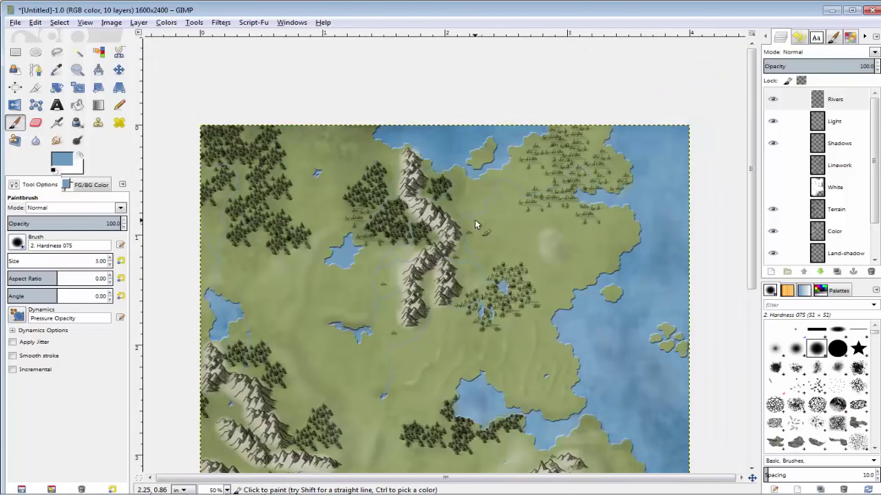
pyautogui.scroll(4, 568, 176)
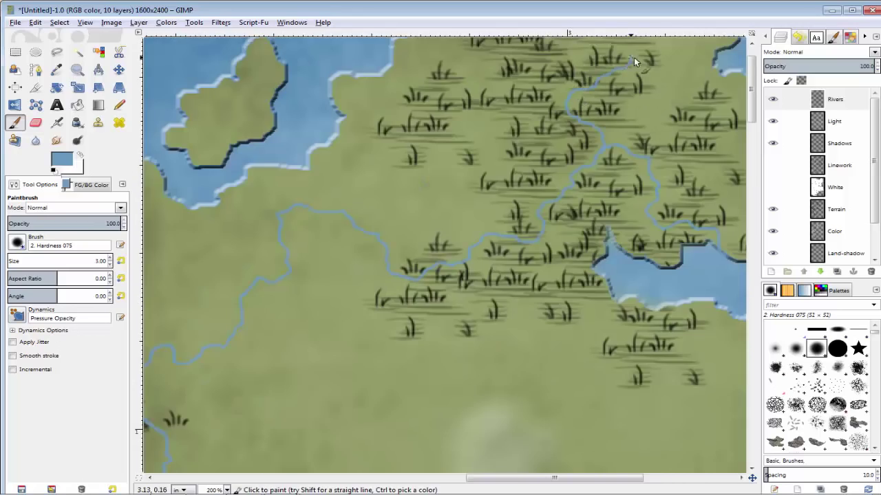
# Paint rivers around the southwestern mountains, including two flowing into the elongated lake east of the range.
pyautogui.scroll(1, 627, 63)
pyautogui.scroll(-3, 689, 146)
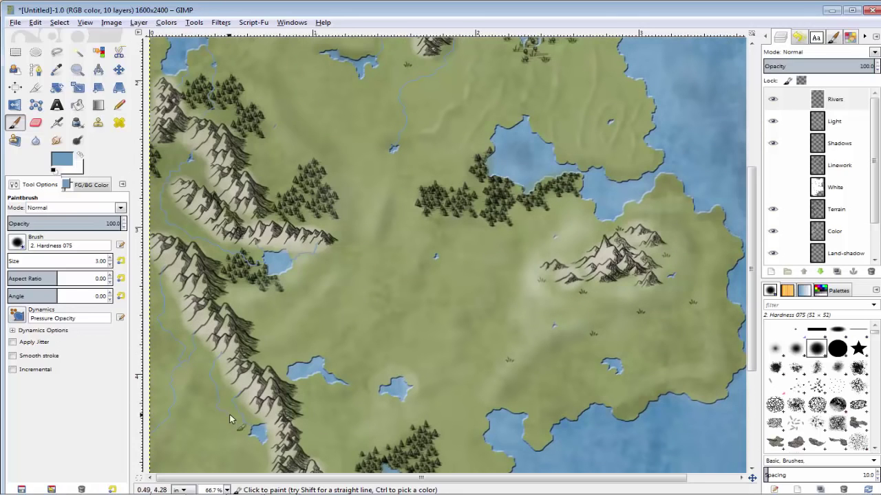
pyautogui.scroll(3, 330, 377)
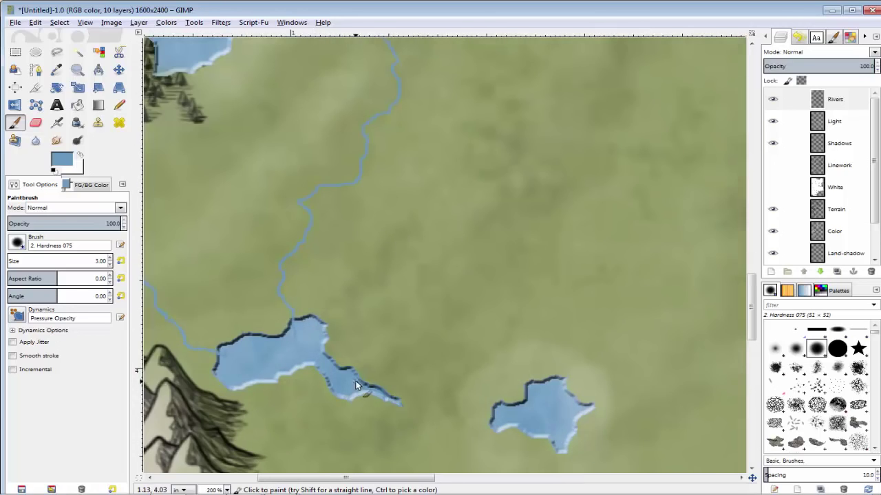
# Paint rivers from the elongated lake to the small eastern lake and wooded lake, plus rivers flowing from the southwestern range eastward and south.
pyautogui.scroll(-5, 400, 111)
pyautogui.moveTo(447, 302); pyautogui.dragTo(503, 319)
pyautogui.moveTo(246, 163); pyautogui.dragTo(308, 205)
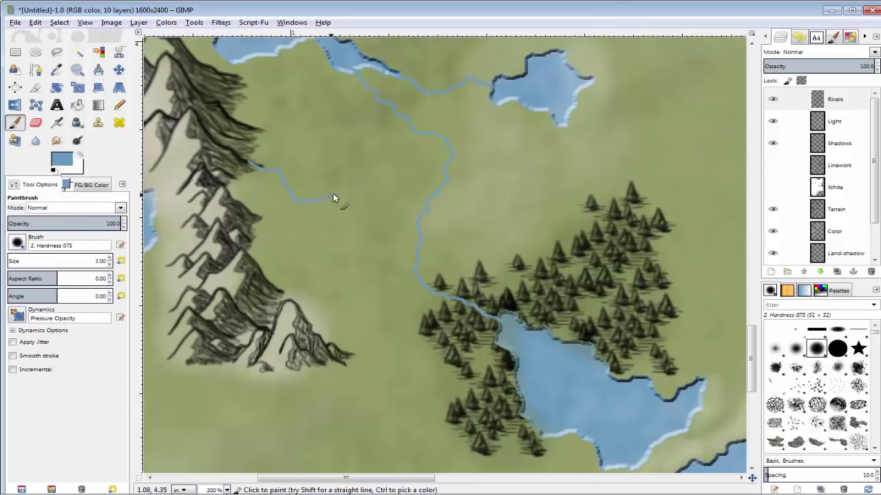
pyautogui.scroll(-3, 421, 237)
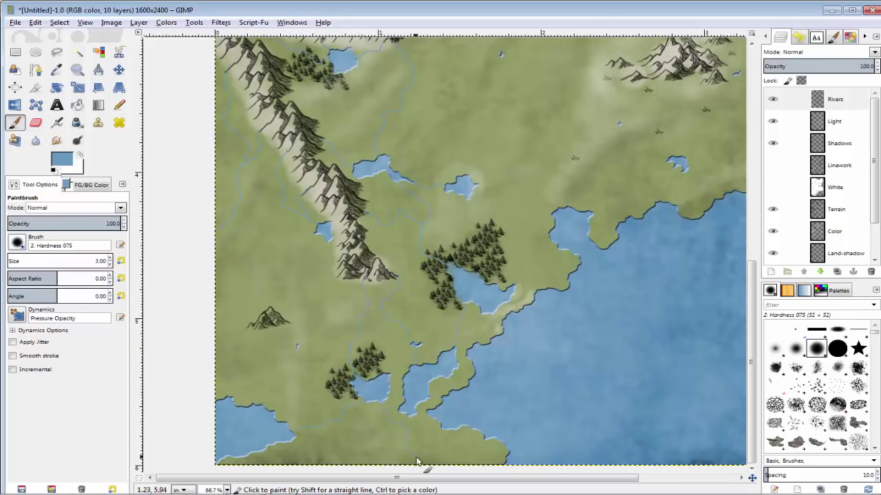
pyautogui.scroll(-5, 680, 184)
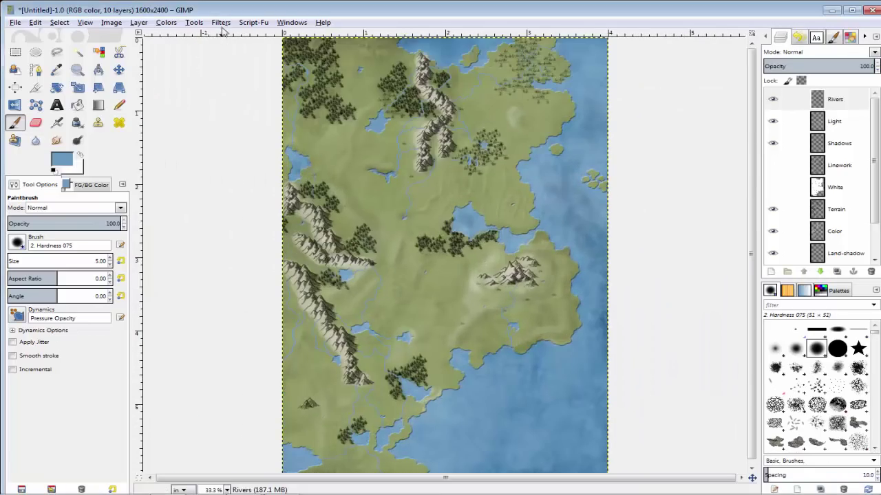
# Select the painted shapes of the Rivers layer, apply a Script-Fu effect that adds highlight and shadow layers, and clear the selection.
pyautogui.rightClick(840, 101)
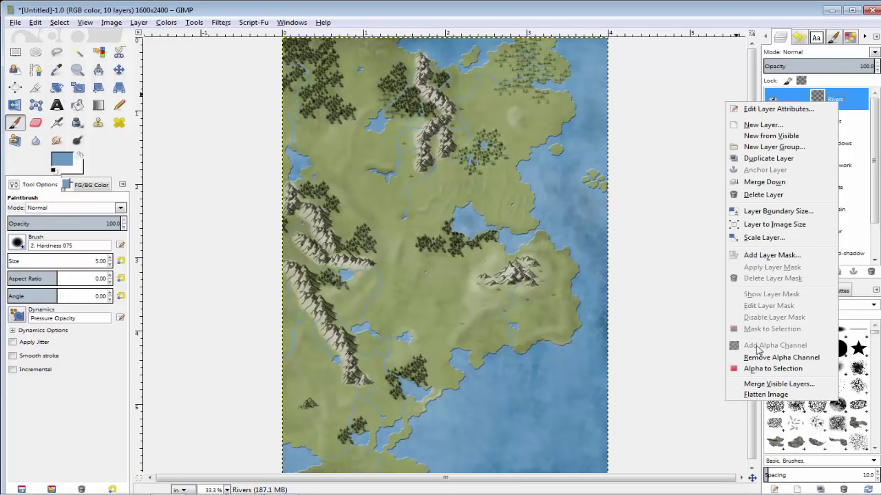
pyautogui.click(764, 369)
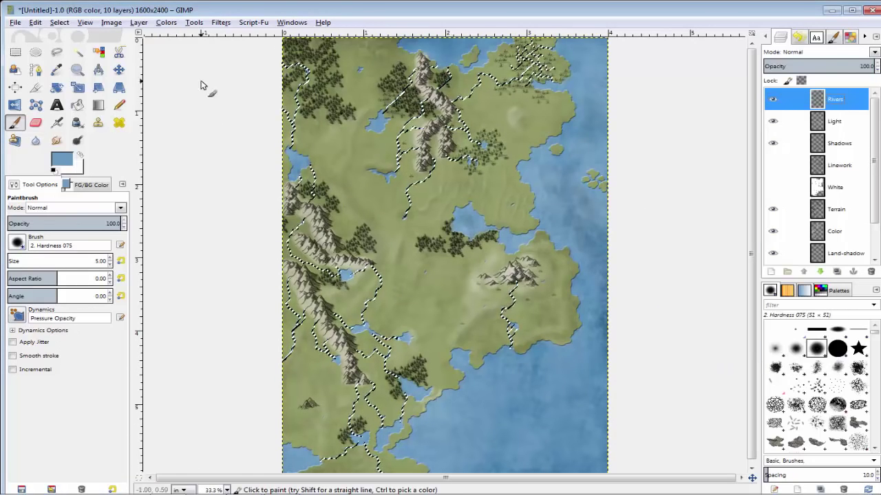
pyautogui.click(254, 22)
pyautogui.moveTo(260, 36)
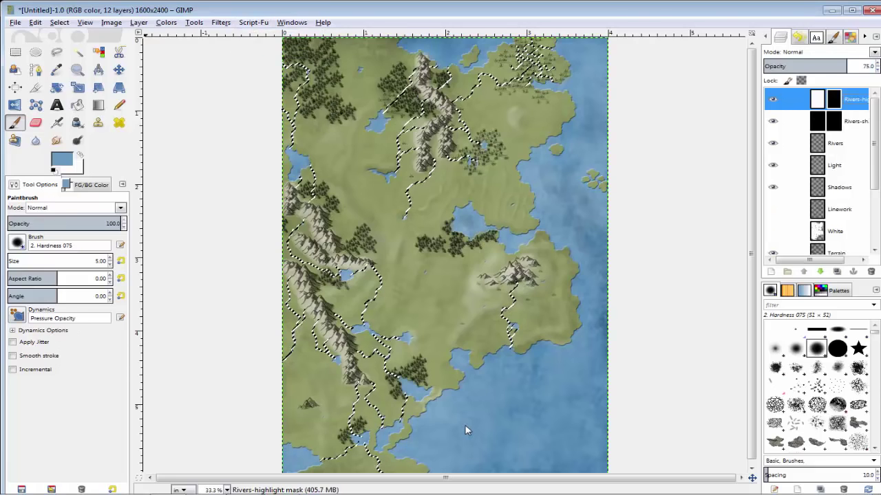
pyautogui.hotkey('alt', 's')
pyautogui.press('Down')
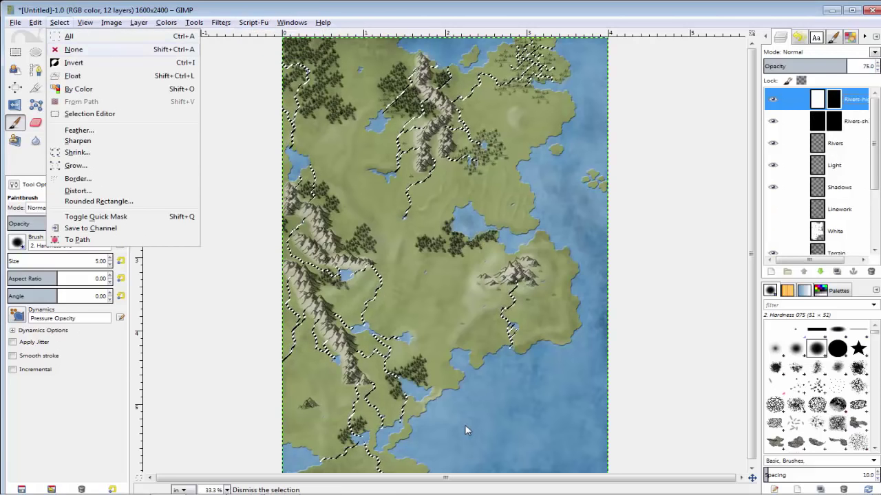
pyautogui.press('Return')
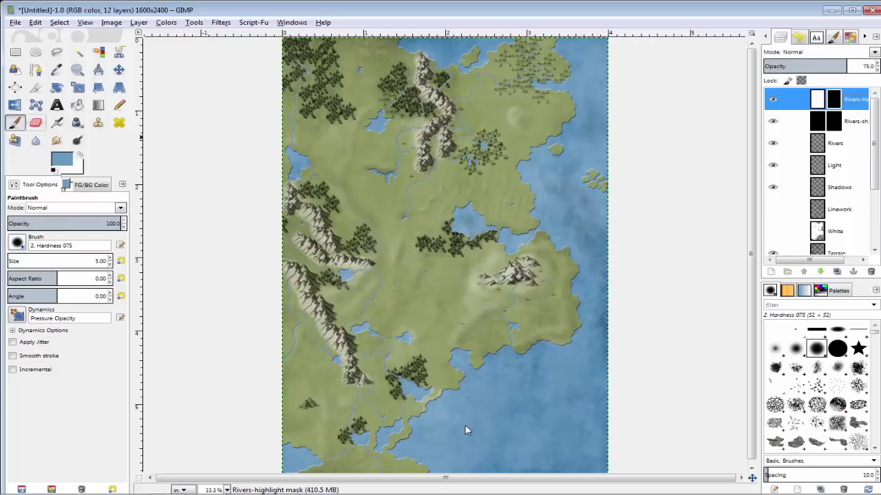
pyautogui.hotkey('shift', 'e')
pyautogui.press('1')
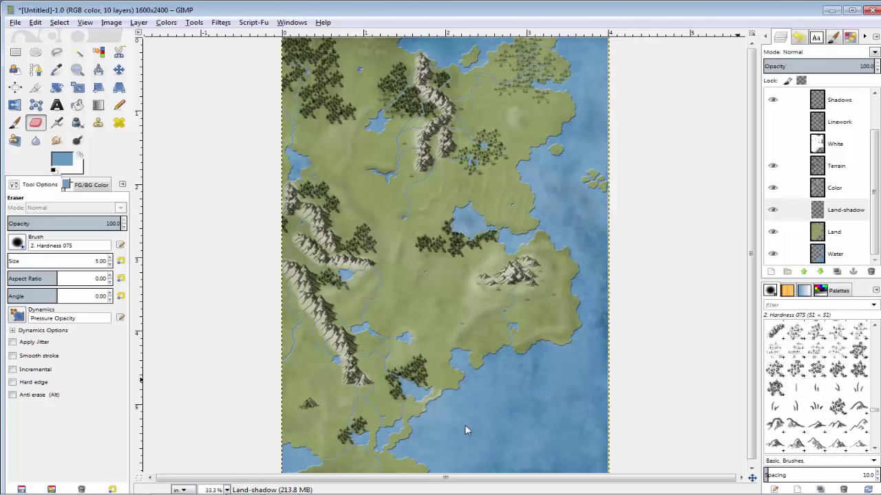
# Stamp black grass tufts across the central plain on the Terrain layer, using the SR_Sketchy-Cartography_v2 grass brush at size 19.
pyautogui.click(857, 388)
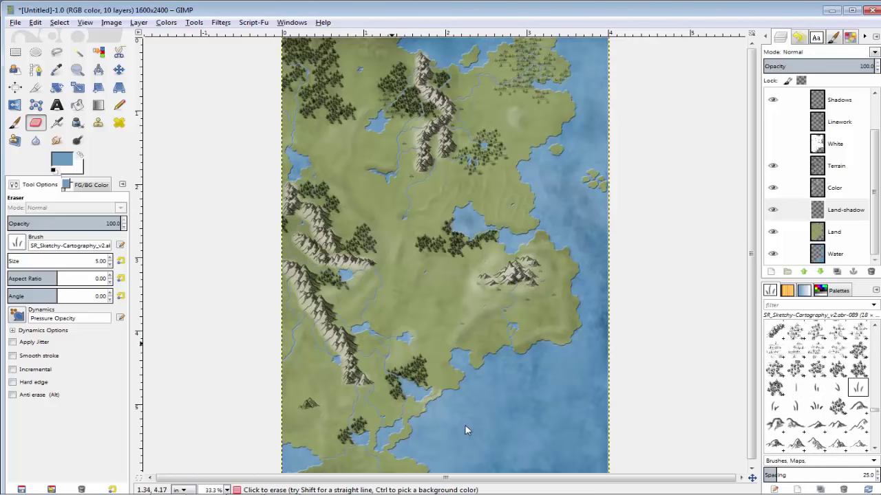
pyautogui.press('p')
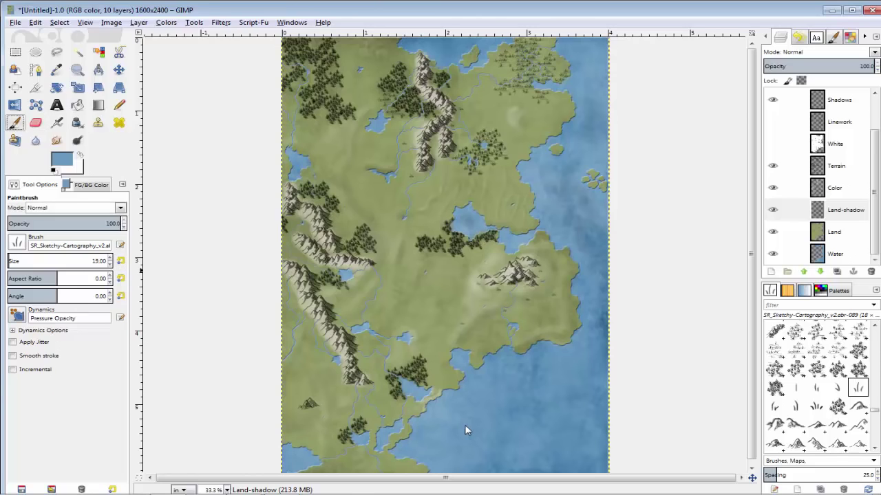
pyautogui.click(836, 166)
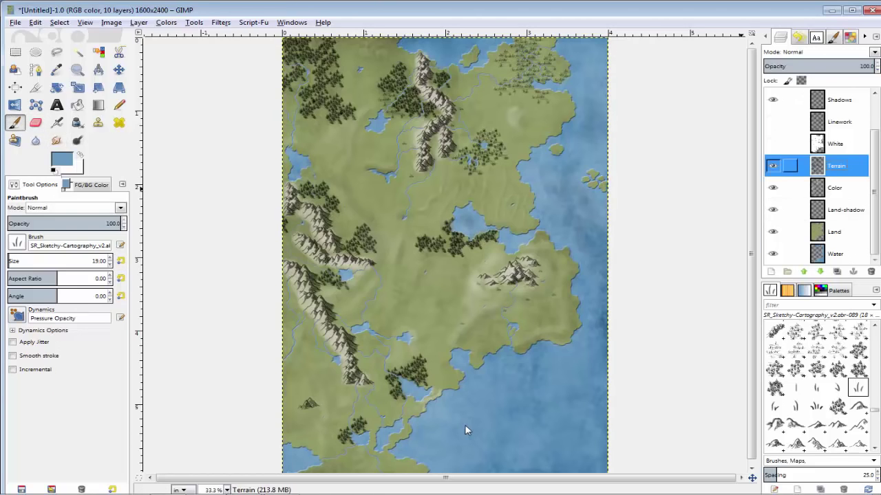
pyautogui.click(61, 159)
pyautogui.press('d')
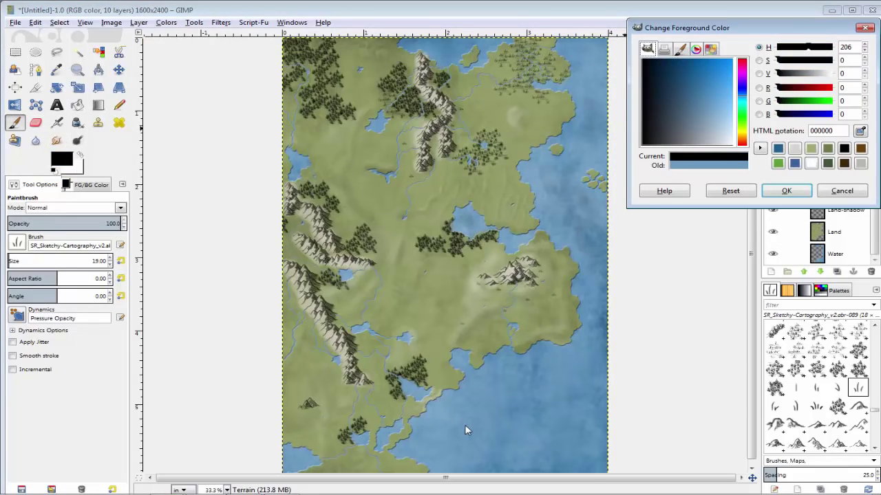
pyautogui.press('Return')
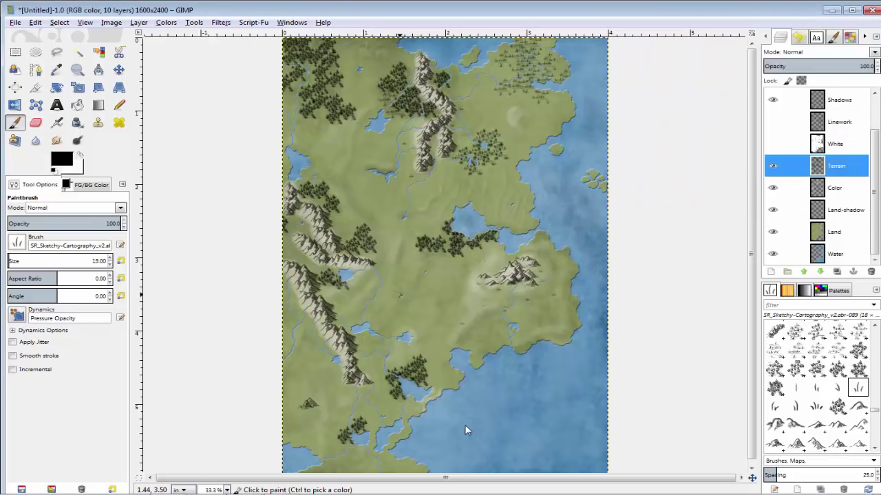
pyautogui.press('1')
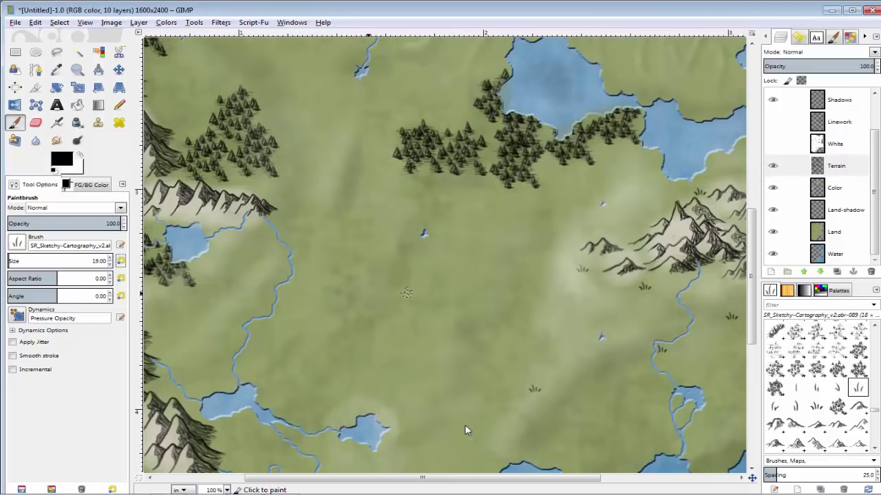
pyautogui.click(360, 249)
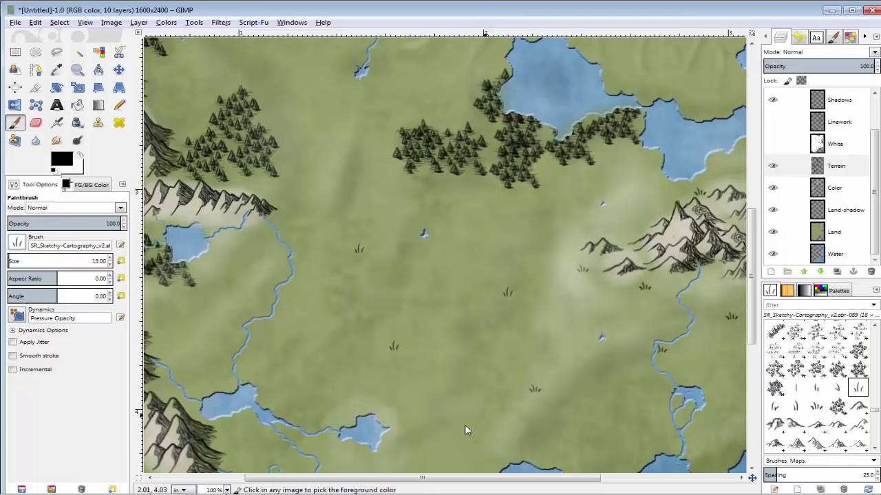
pyautogui.keyDown('ctrl'); pyautogui.scroll(-2, 465, 431); pyautogui.keyUp('ctrl')
pyautogui.keyDown('ctrl'); pyautogui.scroll(-1, 465, 430); pyautogui.keyUp('ctrl')
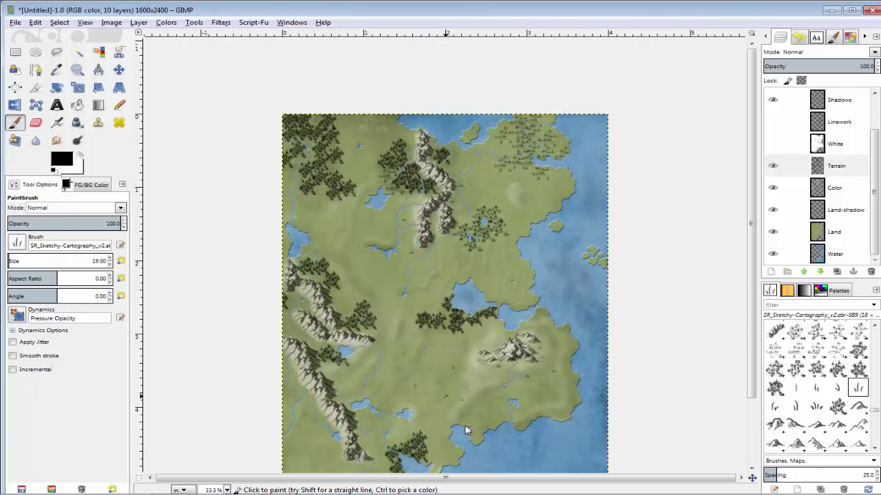
pyautogui.scroll(-3, 465, 431)
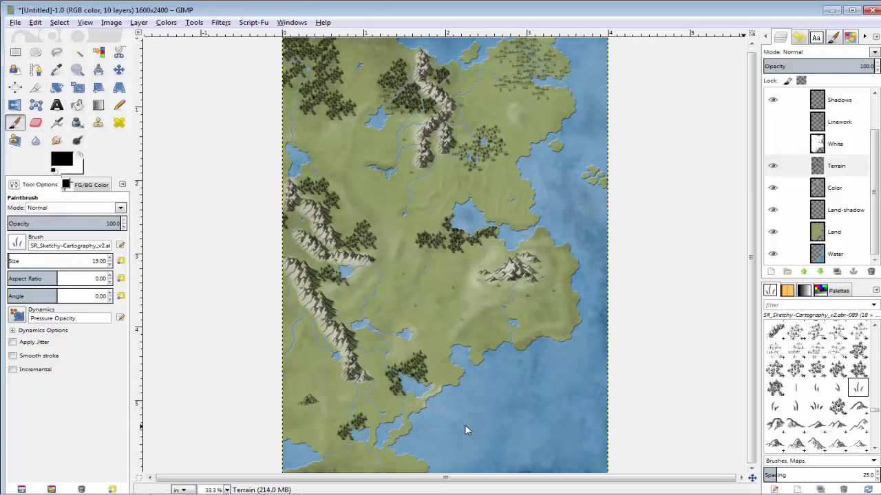
pyautogui.scroll(-1, 816, 386)
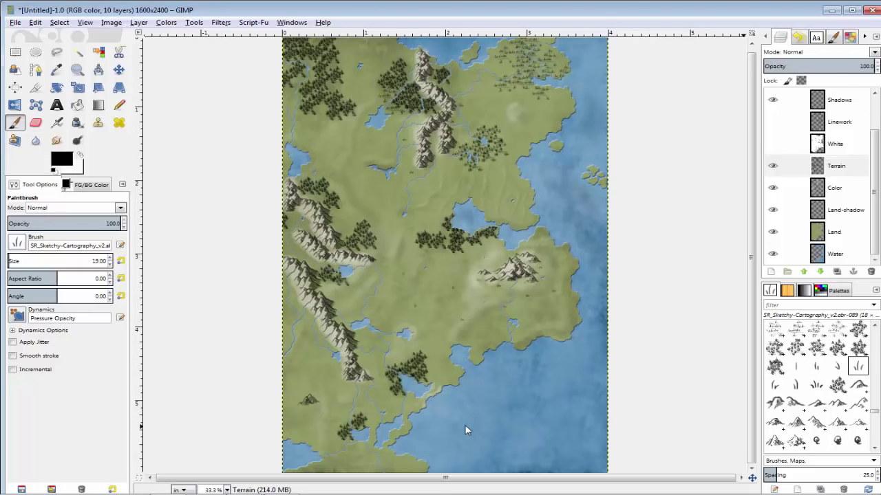
pyautogui.scroll(-5, 816, 385)
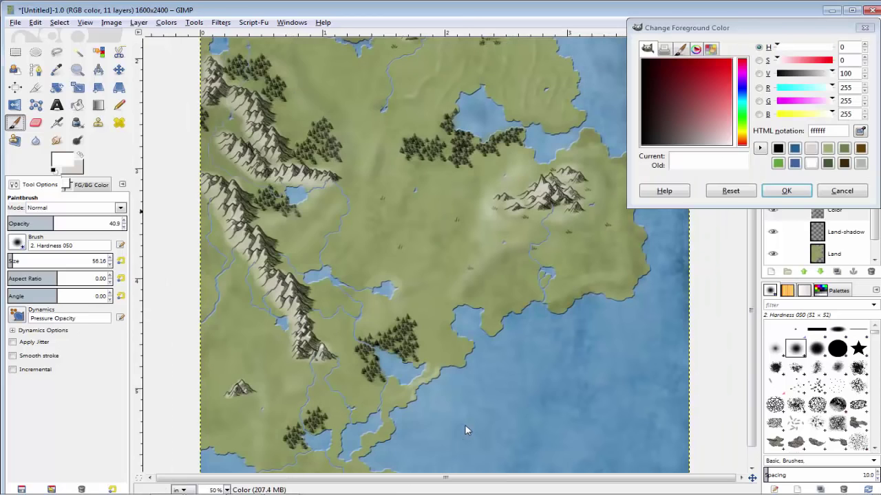
# Brighten the peaks of the southwestern range on the Color layer with a soft white brush, size 56.16, at 9.7 opacity.
pyautogui.press('2')
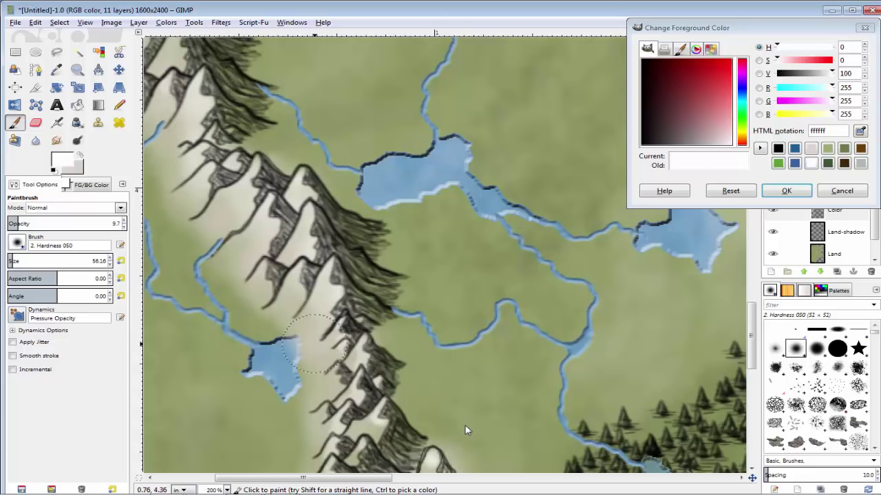
pyautogui.scroll(-3, 313, 344)
pyautogui.moveTo(341, 313); pyautogui.dragTo(370, 320)
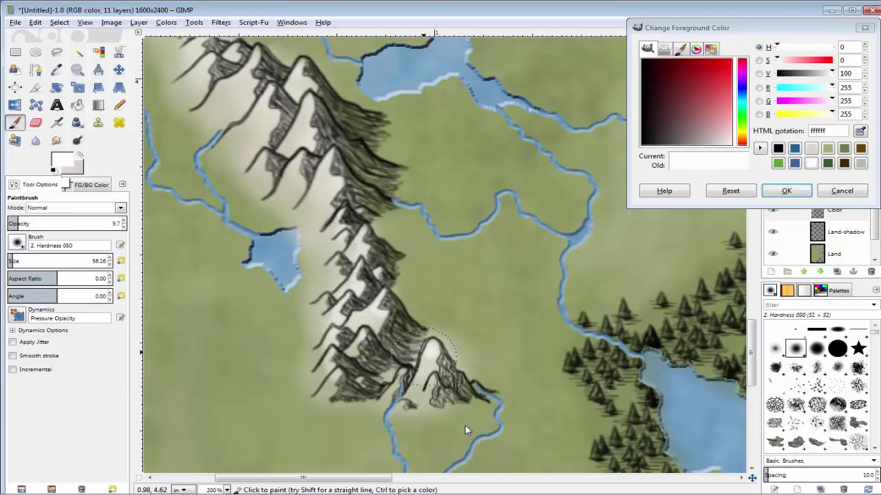
pyautogui.scroll(2, 291, 320)
pyautogui.moveTo(373, 478); pyautogui.dragTo(315, 479)
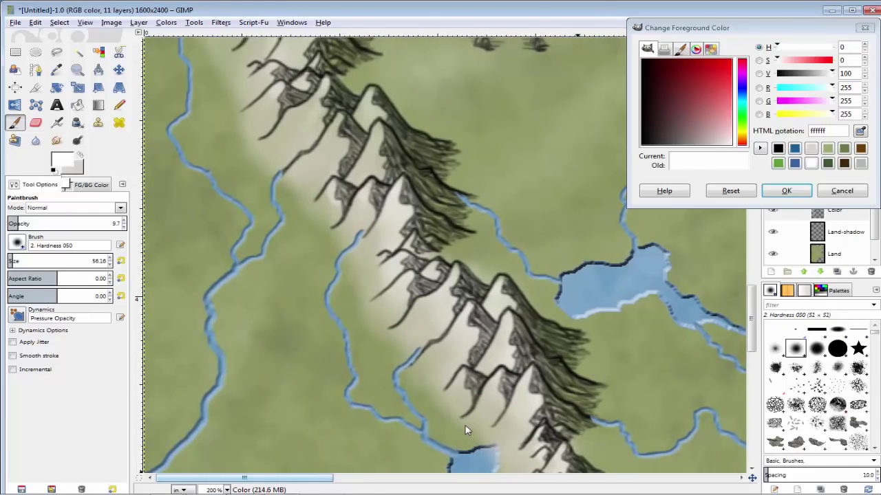
pyautogui.scroll(2, 318, 359)
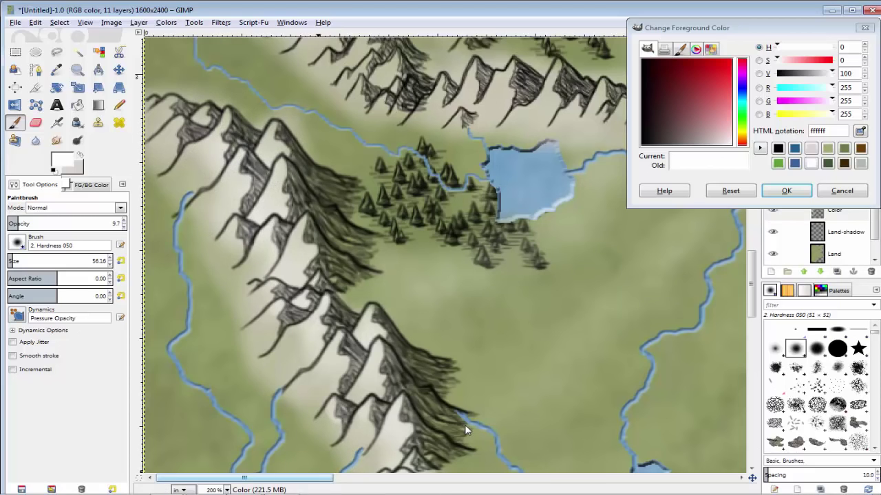
# Brighten the peaks of the upper western mountain ranges with the same faint white brush on the Color layer.
pyautogui.scroll(3, 234, 159)
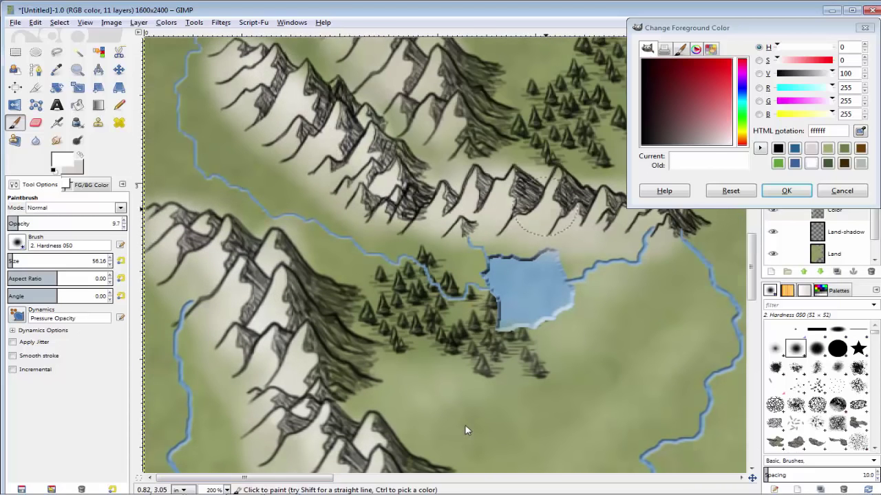
pyautogui.scroll(3, 444, 117)
pyautogui.scroll(8, 444, 117)
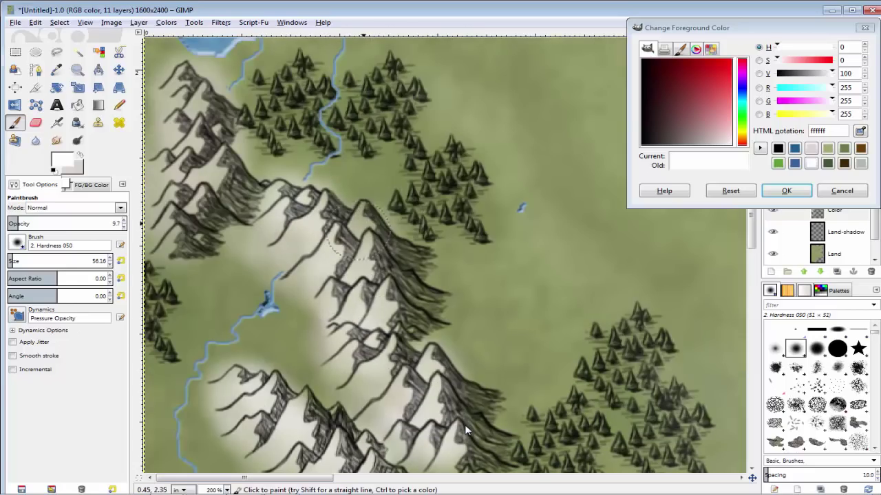
pyautogui.moveTo(187, 152); pyautogui.dragTo(188, 85)
pyautogui.click(222, 164)
# Brighten the peaks of the northern mountain range and its southern arms with faint white strokes on the Color layer.
pyautogui.hscroll(10, 443, 275)
pyautogui.scroll(-5, 444, 275)
pyautogui.moveTo(512, 272); pyautogui.dragTo(523, 323)
pyautogui.moveTo(582, 320)
pyautogui.mouseDown()
pyautogui.moveTo(613, 265)
pyautogui.moveTo(570, 243)
pyautogui.mouseUp()
pyautogui.moveTo(302, 350); pyautogui.dragTo(323, 354)
pyautogui.click(367, 378)
pyautogui.moveTo(589, 403); pyautogui.dragTo(612, 375)
pyautogui.scroll(-4, 445, 254)
pyautogui.scroll(3, 358, 75)
pyautogui.press('Return')
pyautogui.scroll(1, 445, 255)
pyautogui.moveTo(468, 351); pyautogui.dragTo(463, 182)
pyautogui.scroll(5, 466, 430)
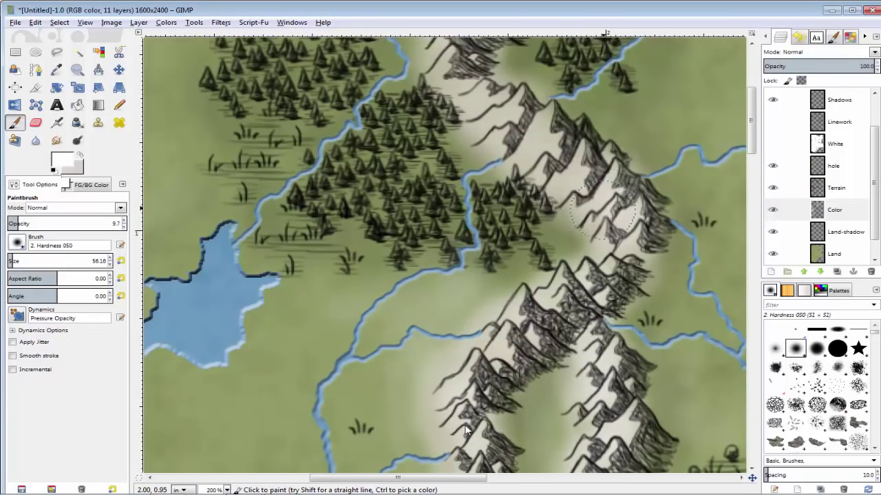
# Examine the whole map from the northern sea to the southern coast, checking the mountain highlights, rivers and open areas.
pyautogui.scroll(-4, 466, 430)
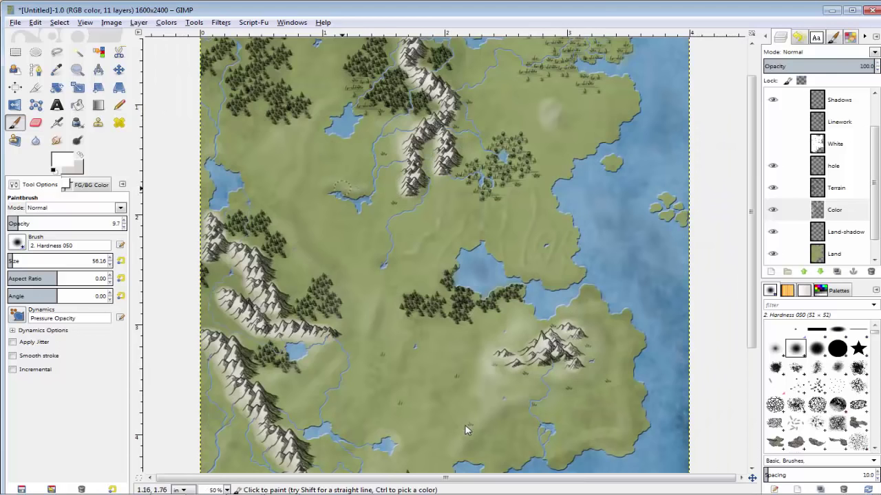
pyautogui.scroll(-5, 465, 430)
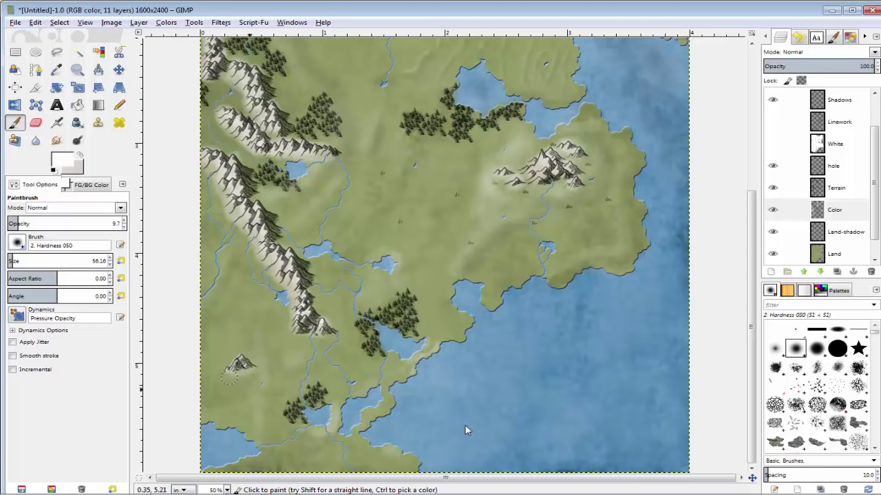
pyautogui.scroll(5, 465, 430)
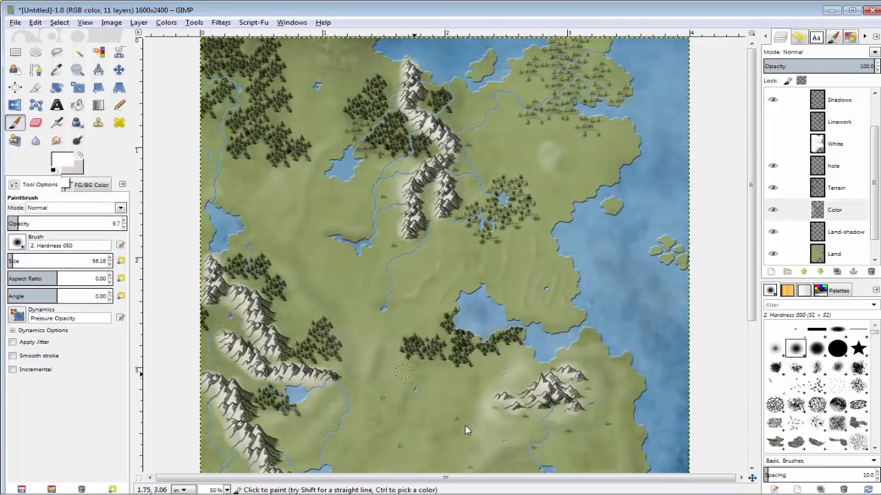
pyautogui.keyDown('ctrl'); pyautogui.scroll(-1, 465, 430); pyautogui.keyUp('ctrl')
pyautogui.scroll(-3, 465, 430)
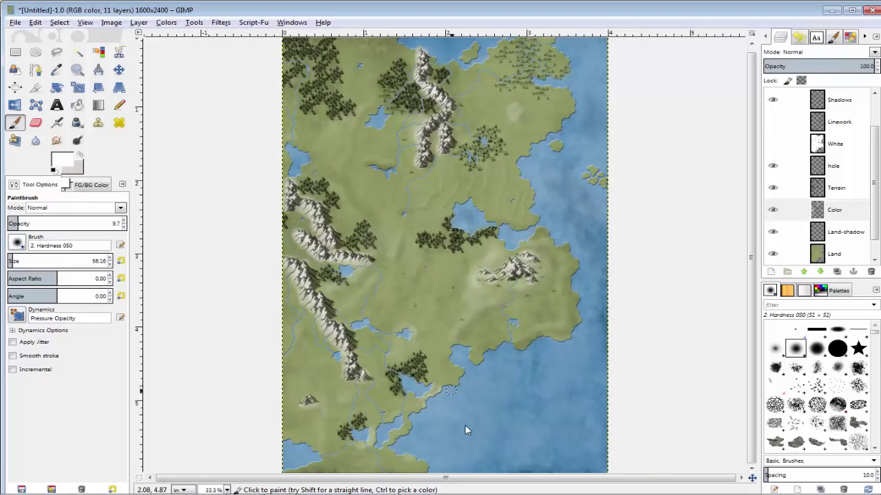
pyautogui.keyDown('ctrl'); pyautogui.scroll(3, 555, 176); pyautogui.keyUp('ctrl')
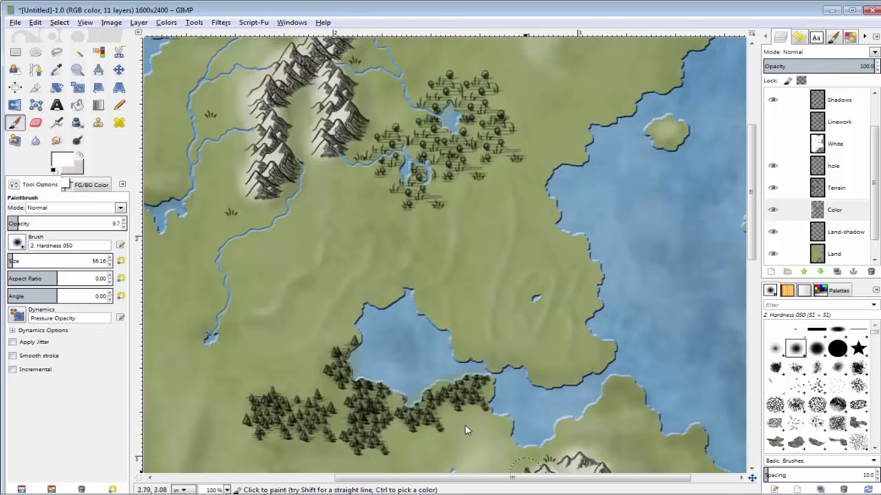
pyautogui.hscroll(1, 681, 186)
pyautogui.keyDown('ctrl'); pyautogui.scroll(-2, 715, 261); pyautogui.keyUp('ctrl')
pyautogui.keyDown('ctrl'); pyautogui.scroll(1, 344, 138); pyautogui.keyUp('ctrl')
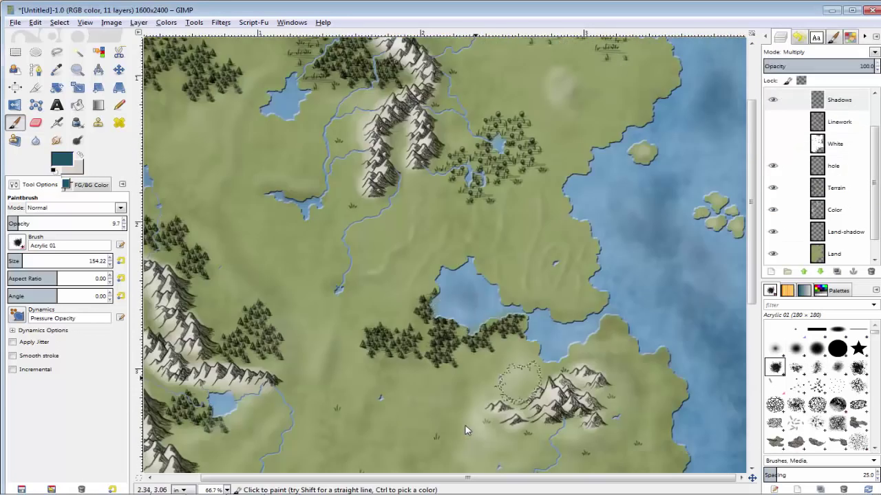
# Paint faint dark teal patches over the southeastern sea on the Shadows layer with the Acrylic 01 brush, size 154.22, at 9.7 opacity.
pyautogui.scroll(-3, 465, 430)
pyautogui.press('-')
pyautogui.moveTo(661, 337)
pyautogui.mouseDown()
pyautogui.moveTo(614, 433)
pyautogui.moveTo(606, 366)
pyautogui.moveTo(514, 431)
pyautogui.mouseUp()
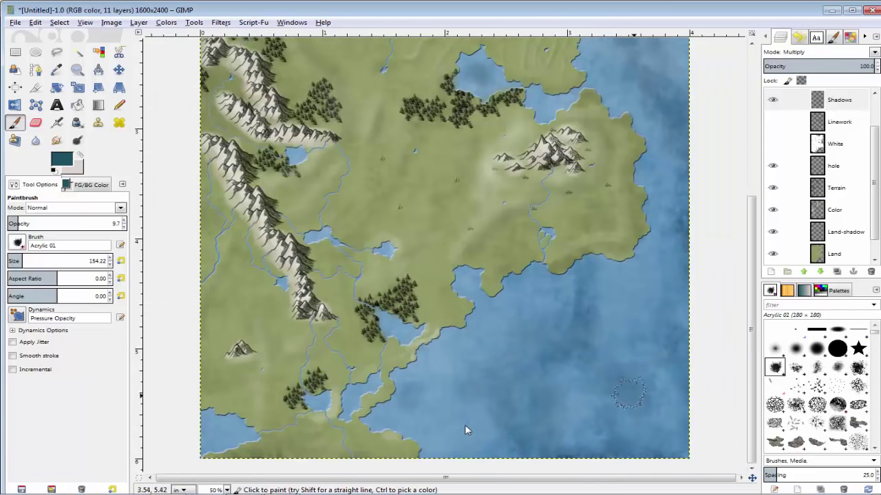
pyautogui.scroll(-3, 466, 429)
pyautogui.hotkey('shift', 'ctrl', 'j')
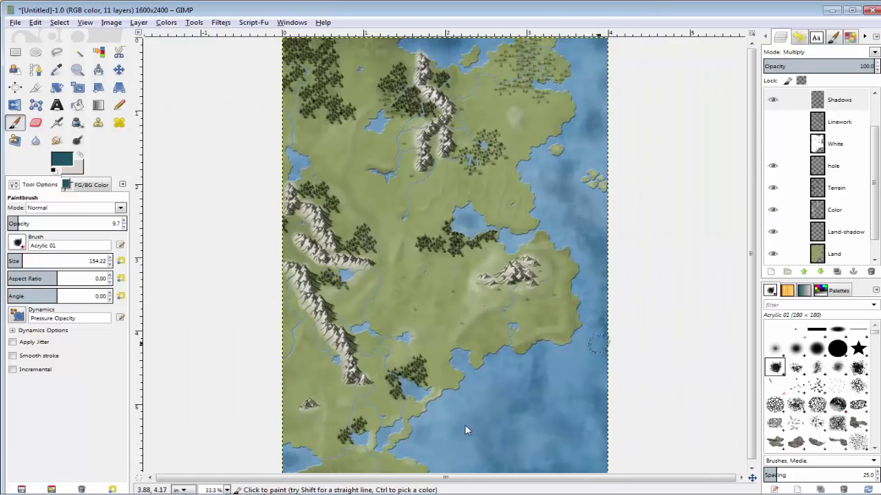